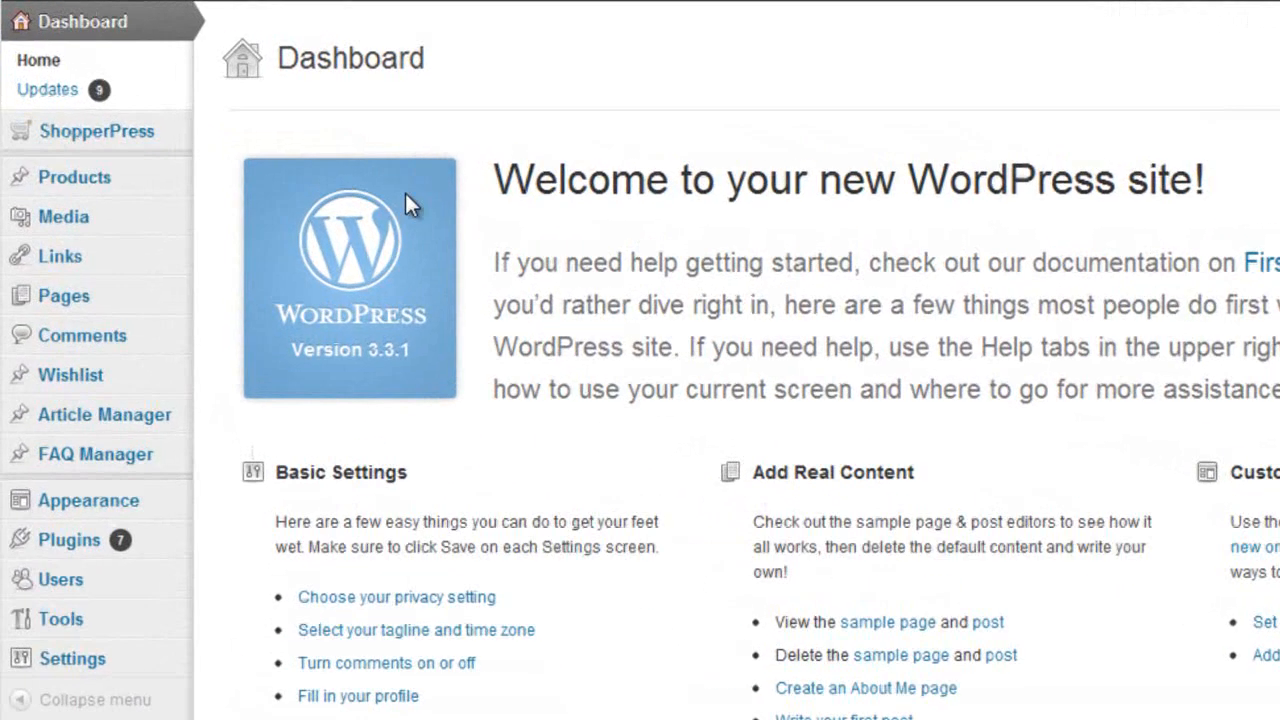
- Open the ShopperPress Tools page and check which uploaded CSV files are available for import
{"action": "mouse_move", "coordinate": [110, 102]}
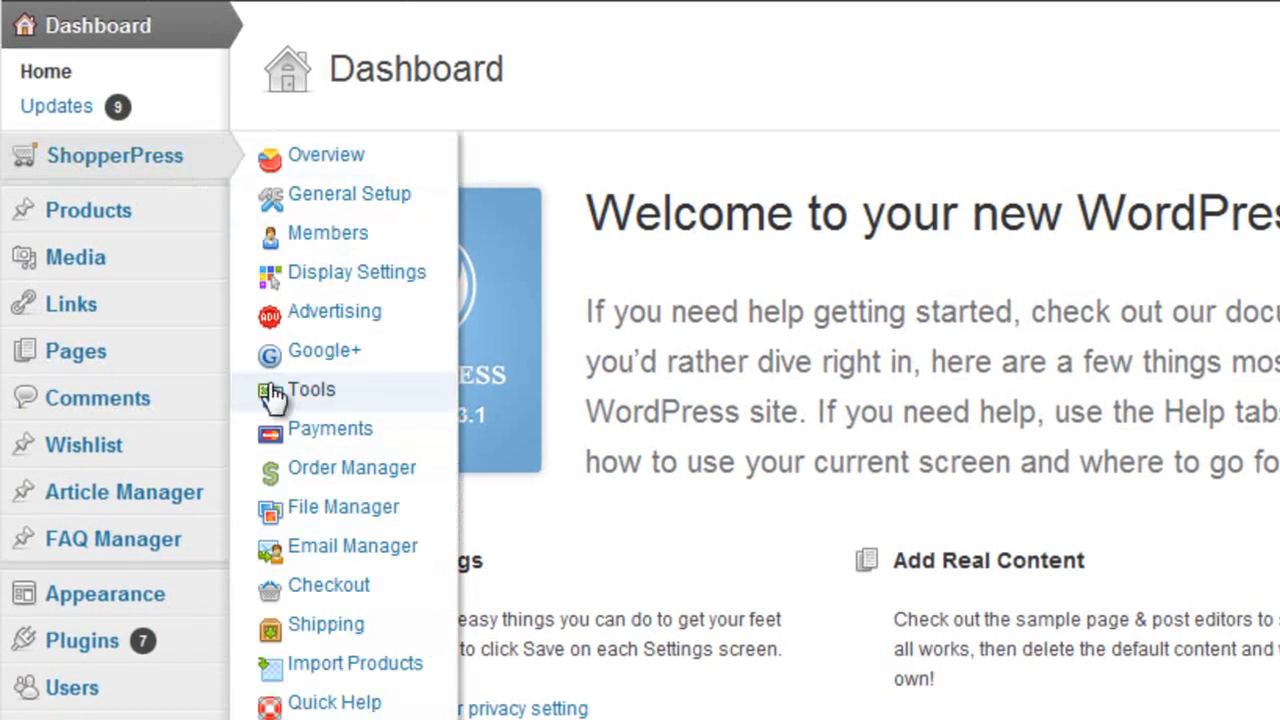
{"action": "left_click", "coordinate": [305, 392]}
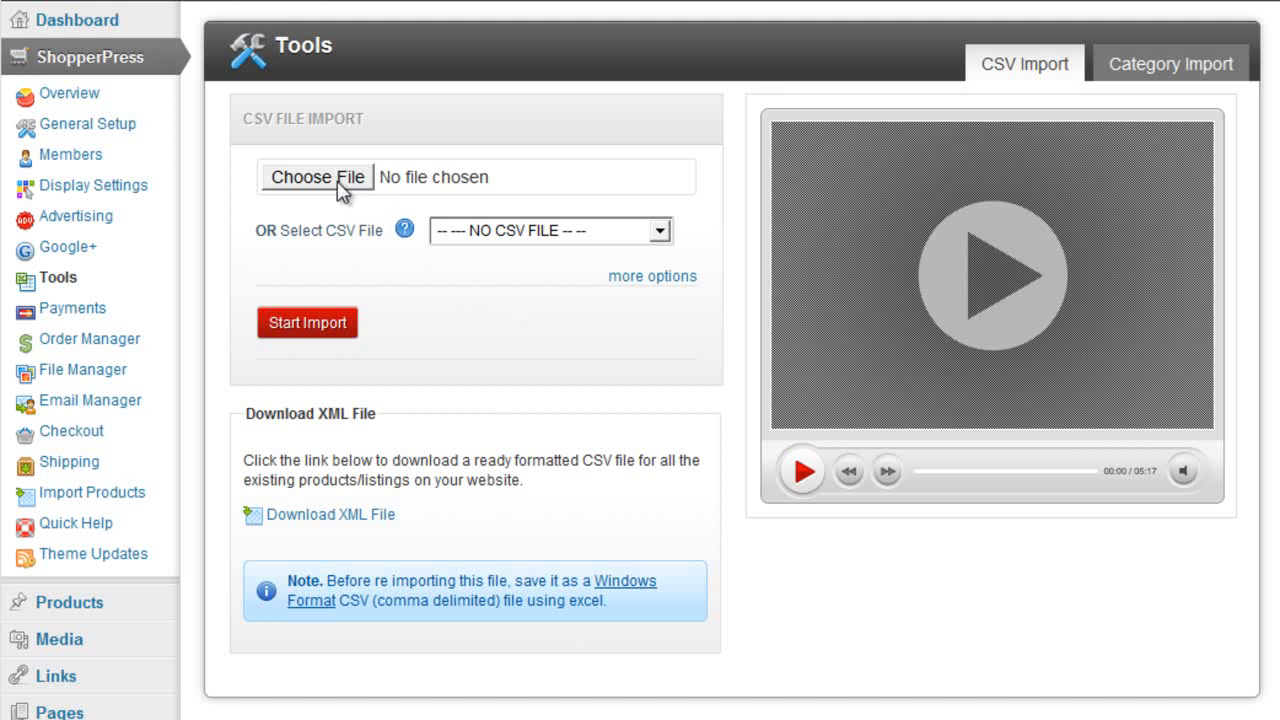
{"action": "left_click", "coordinate": [479, 232]}
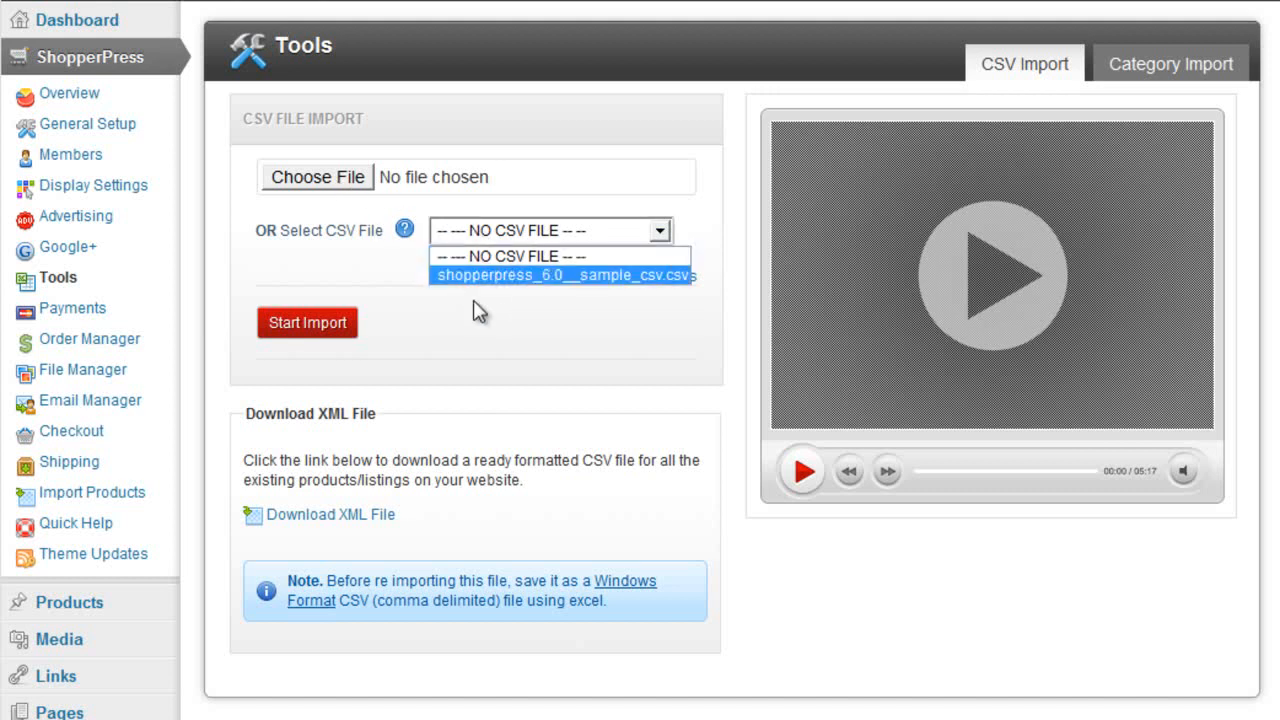
{"action": "left_click", "coordinate": [502, 305]}
{"action": "left_click", "coordinate": [500, 232]}
{"action": "left_click", "coordinate": [506, 300]}
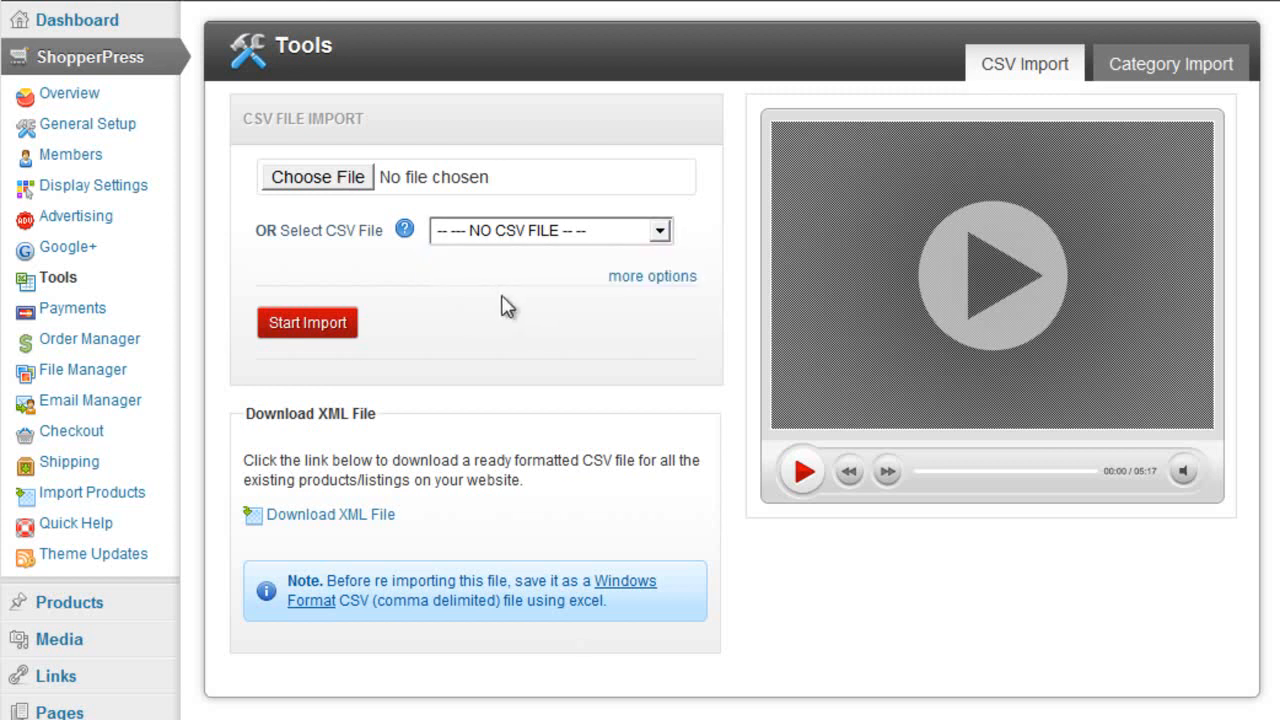
{"action": "left_click", "coordinate": [566, 232]}
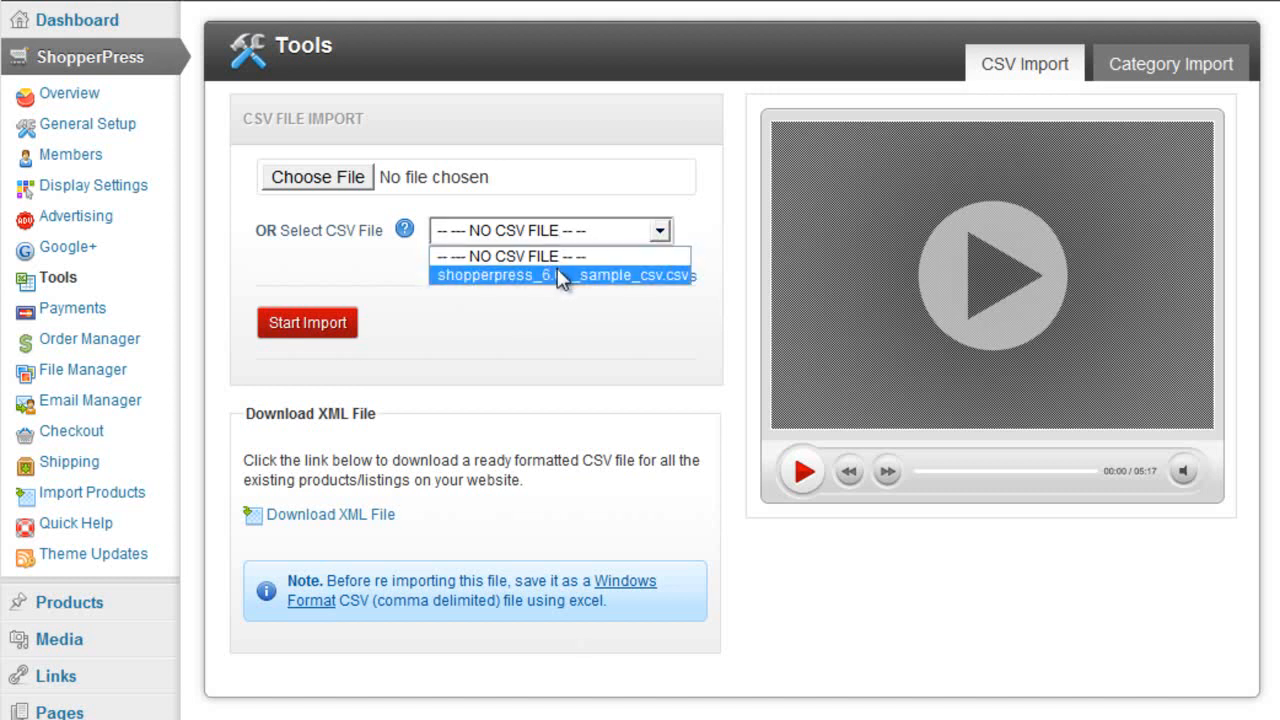
{"action": "left_click", "coordinate": [535, 290]}
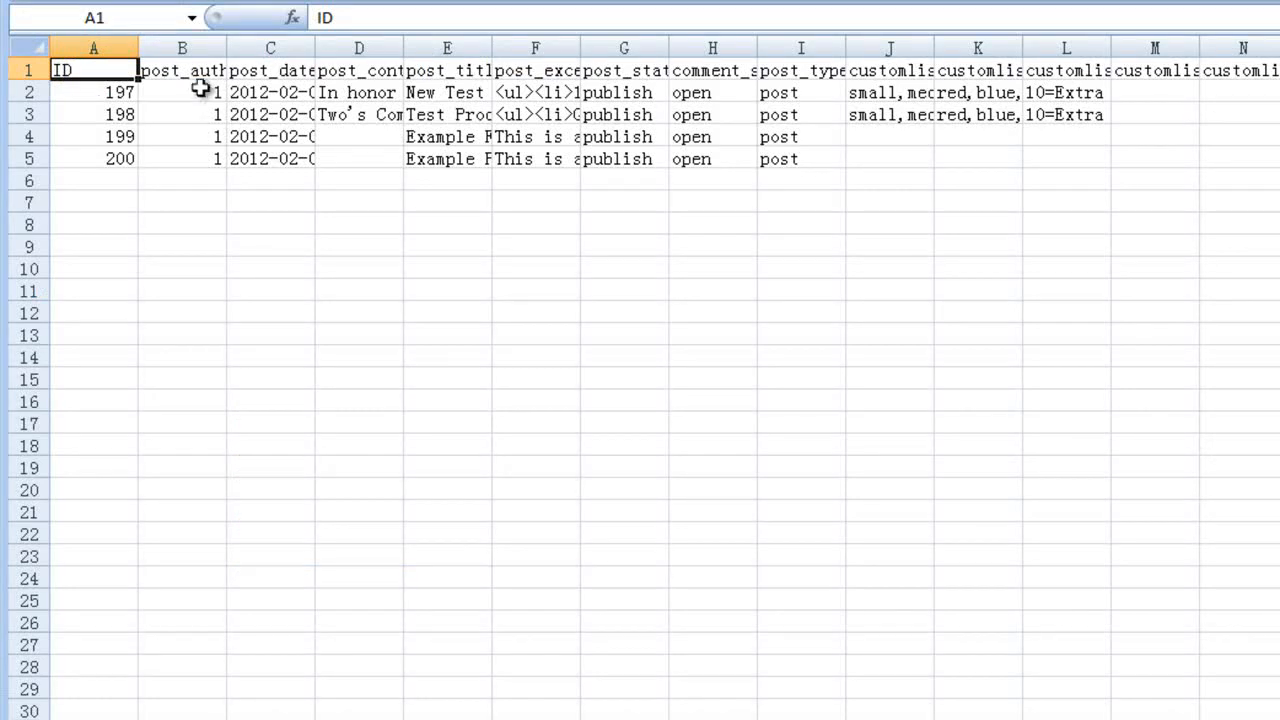
- Switch to Excel and examine the exported CSV's column headers and the product values in its ID column
{"action": "left_click", "coordinate": [200, 71]}
{"action": "left_click", "coordinate": [262, 72]}
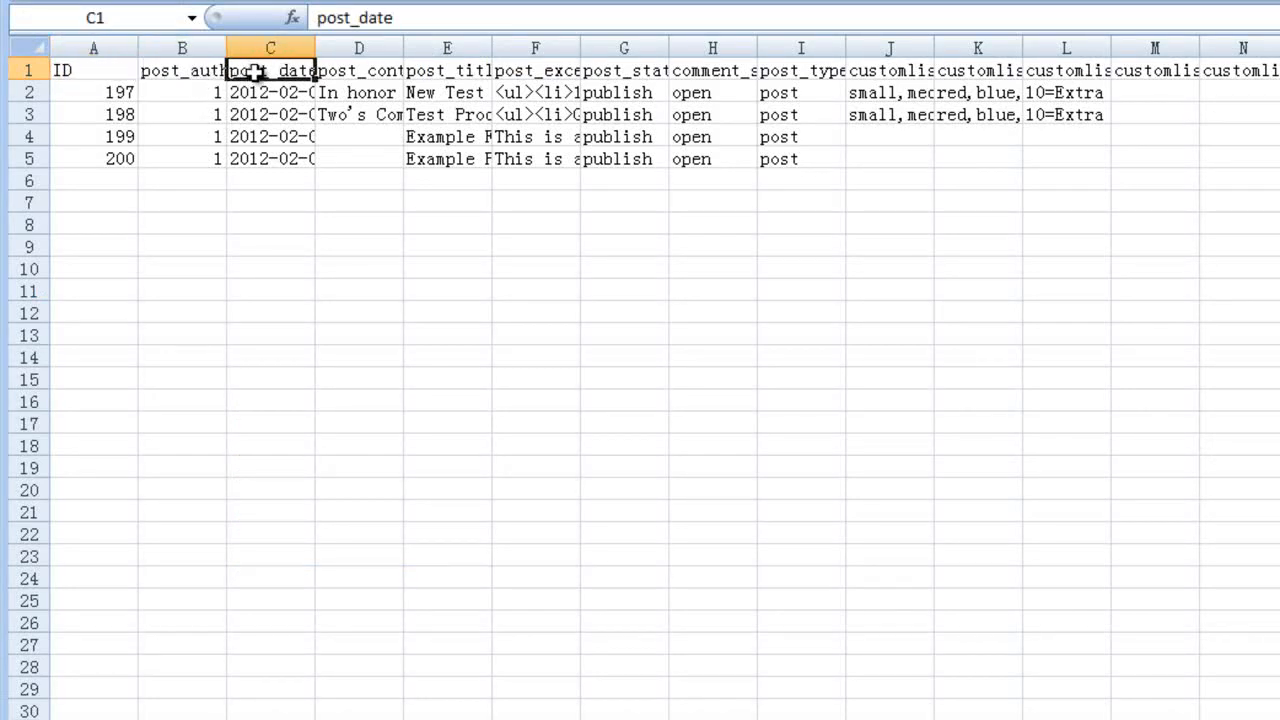
{"action": "left_click", "coordinate": [332, 72]}
{"action": "left_click", "coordinate": [108, 92]}
{"action": "left_click", "coordinate": [110, 114]}
{"action": "left_click", "coordinate": [114, 133]}
{"action": "left_click", "coordinate": [116, 156]}
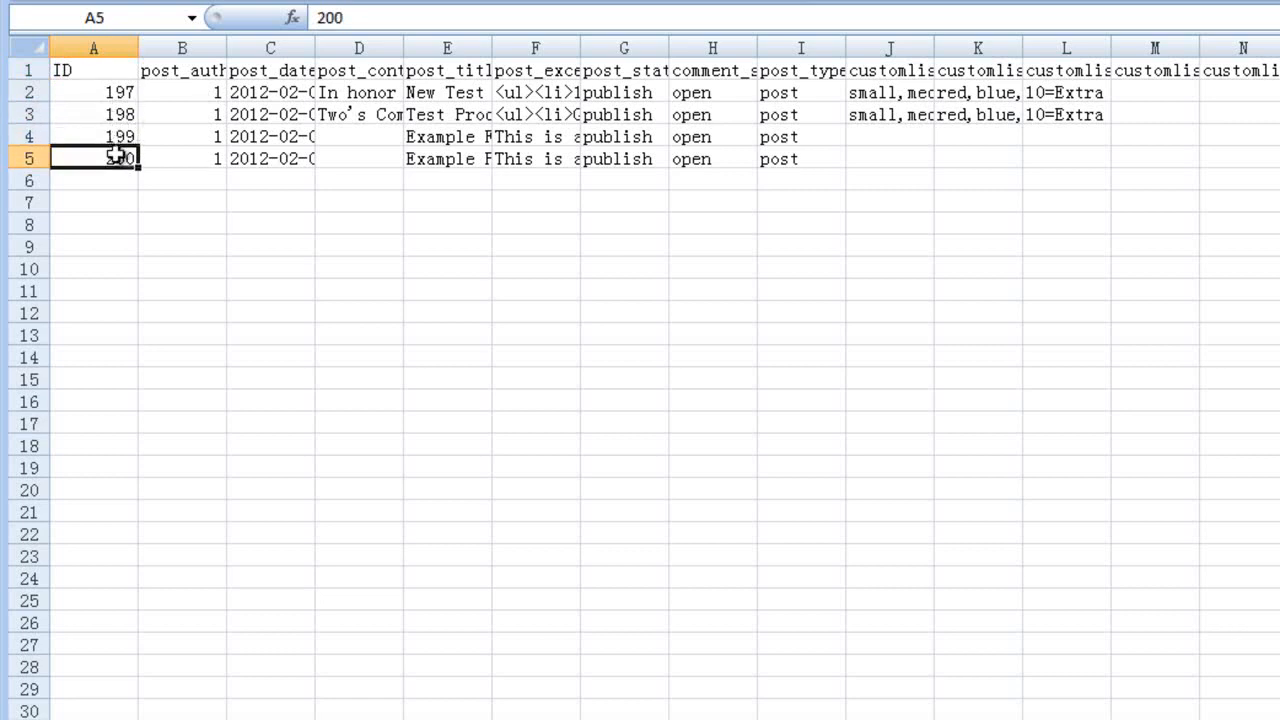
{"action": "left_click", "coordinate": [121, 182]}
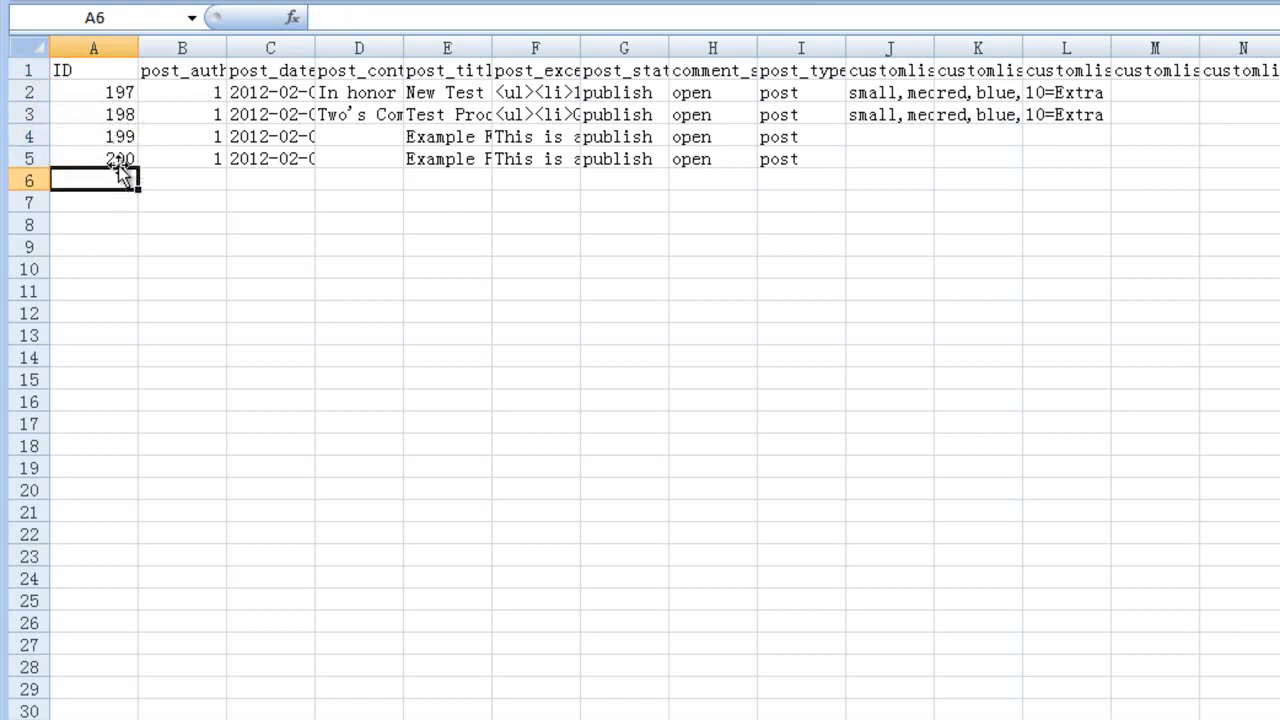
{"action": "left_click", "coordinate": [121, 107]}
{"action": "left_click", "coordinate": [121, 92]}
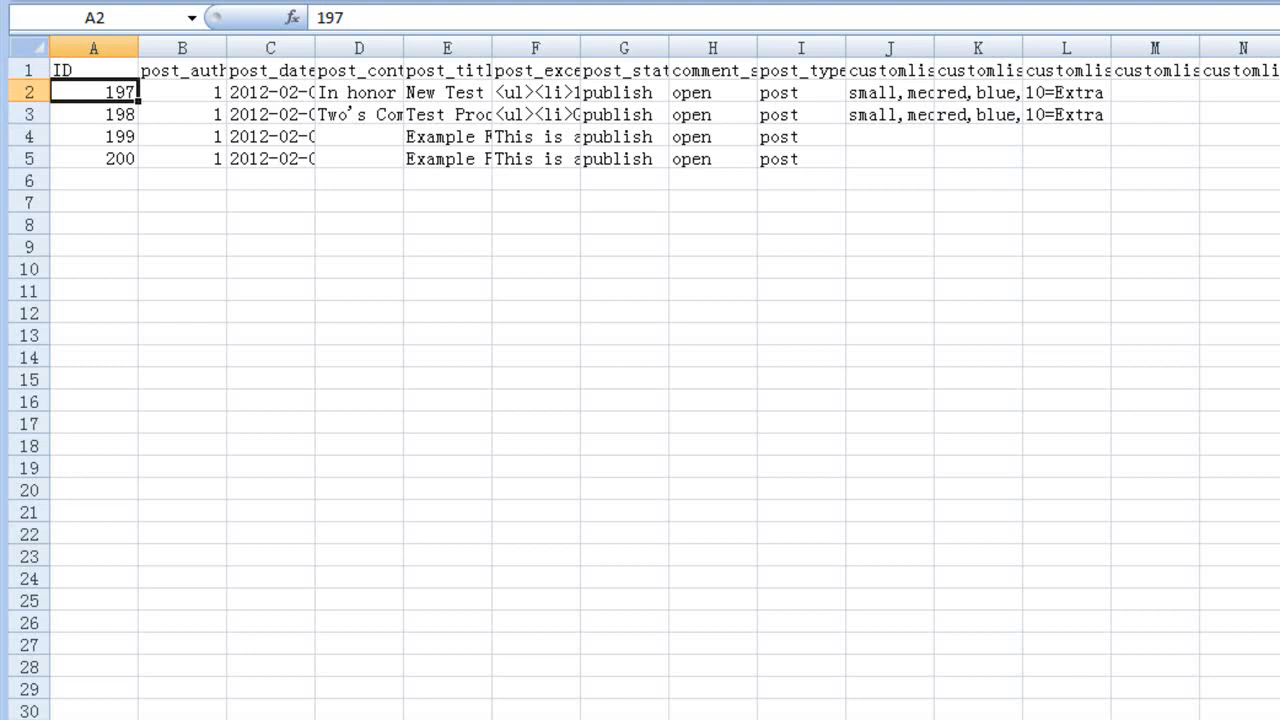
- Save a copy of the exported product sheet with the file type set to CSV (Comma delimited)
{"action": "left_click", "coordinate": [77, 128]}
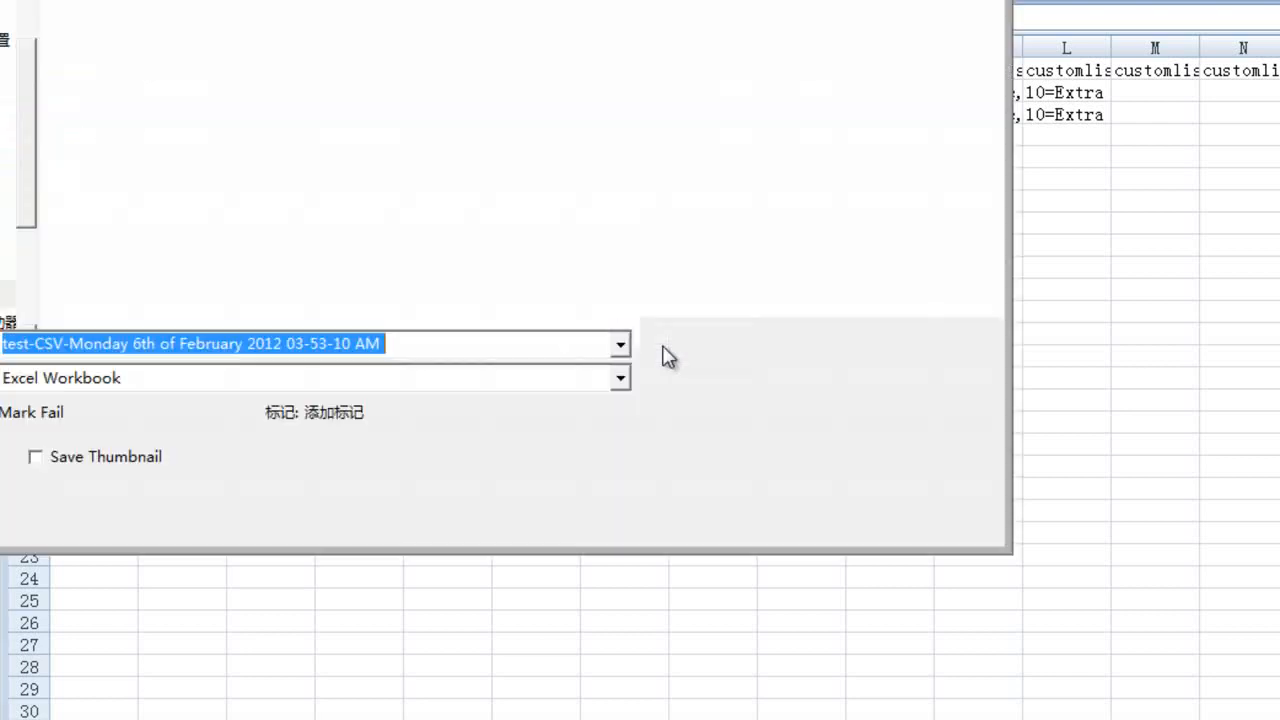
{"action": "left_click", "coordinate": [170, 381]}
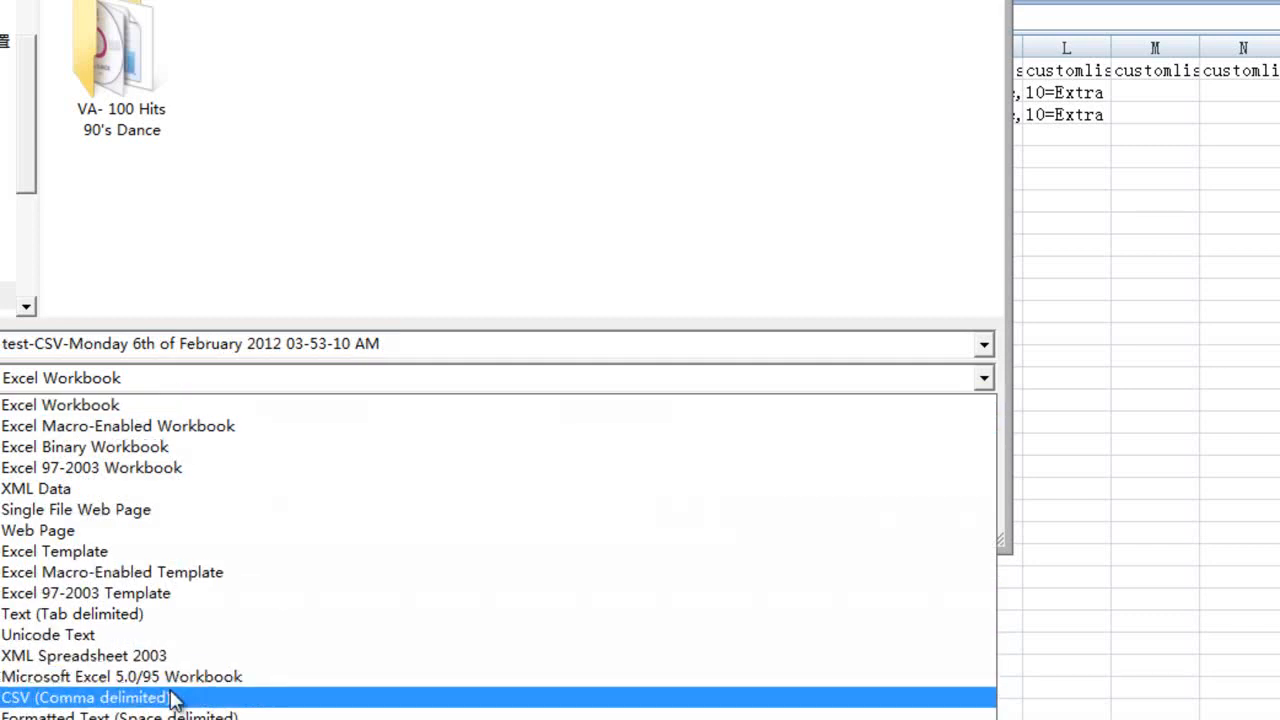
{"action": "left_click", "coordinate": [336, 314]}
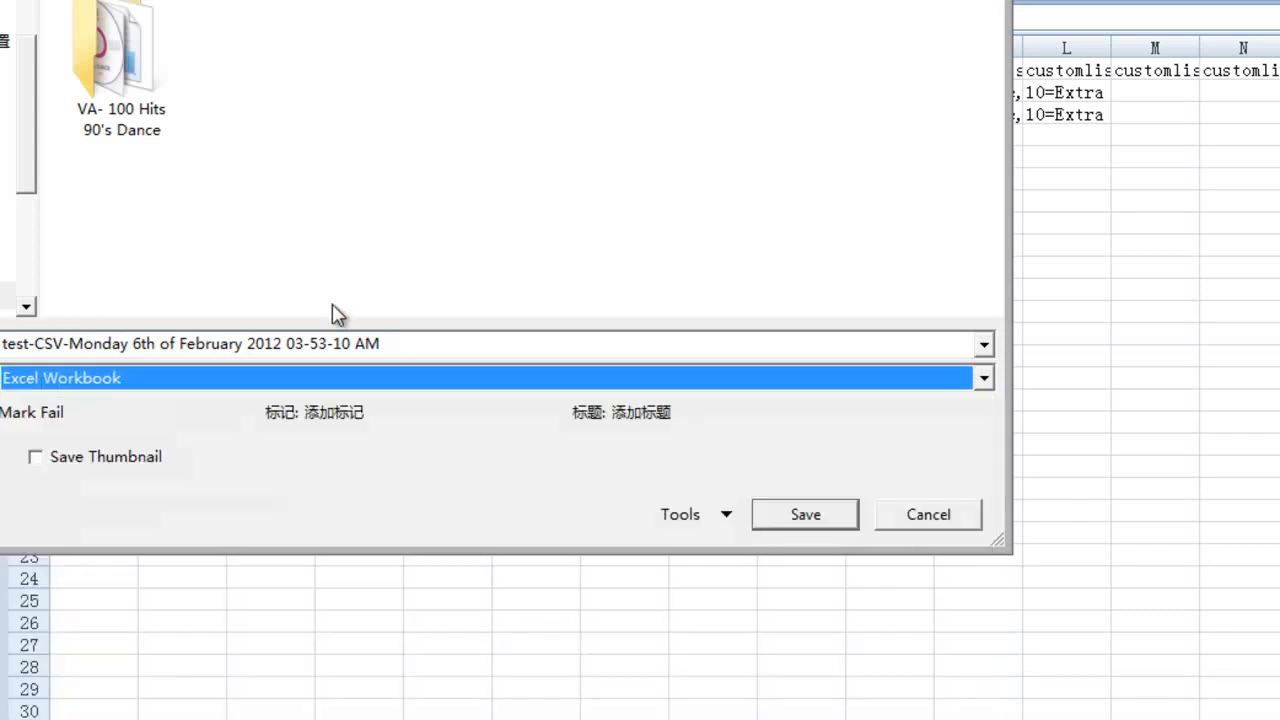
{"action": "left_click", "coordinate": [315, 378]}
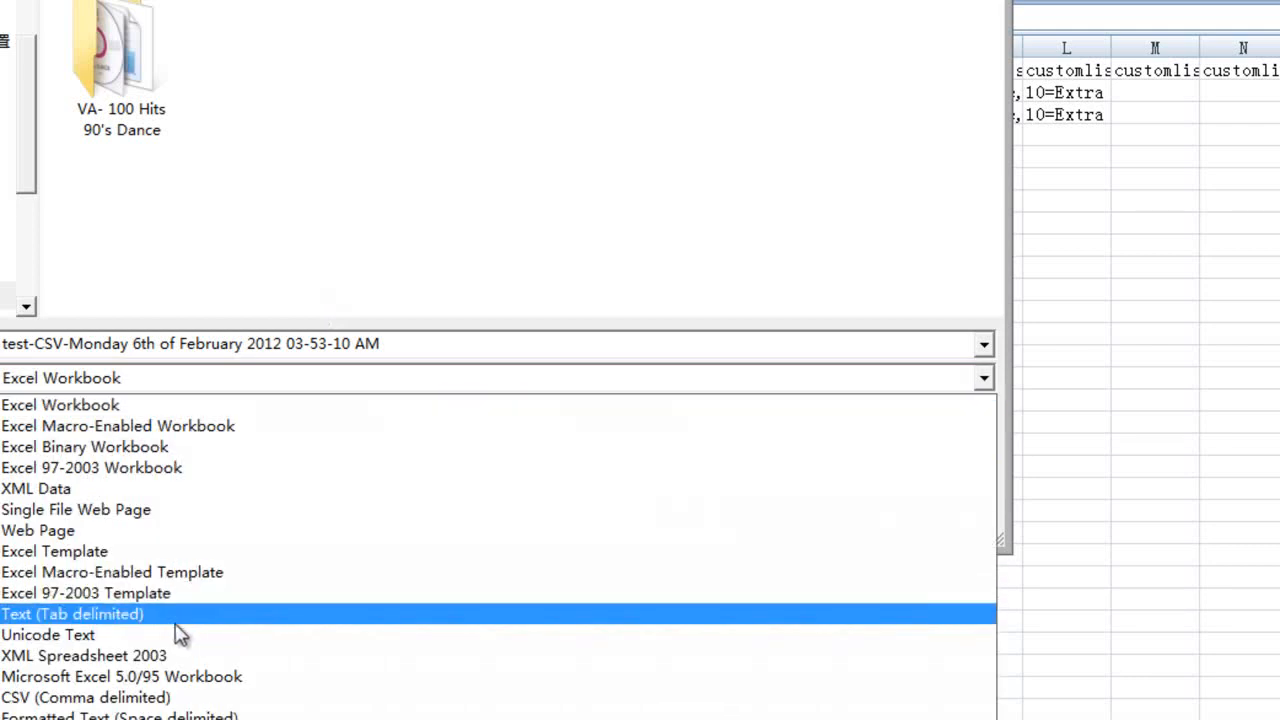
{"action": "left_click", "coordinate": [138, 705]}
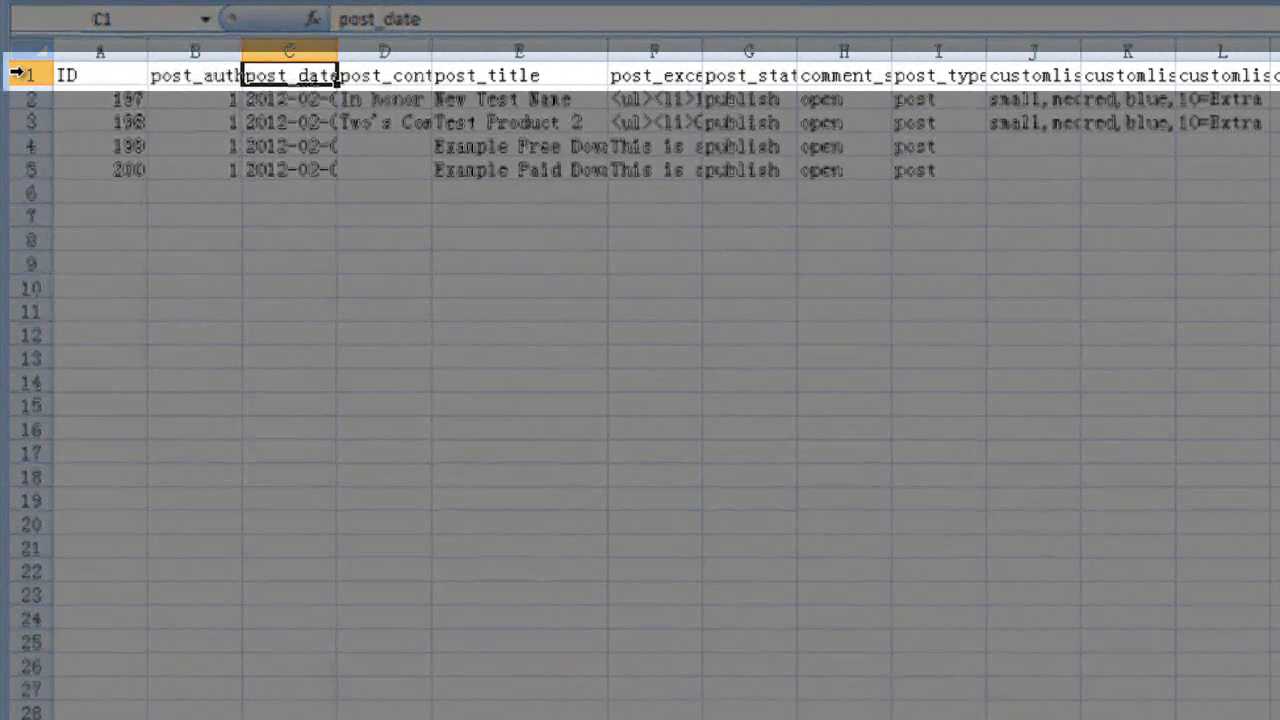
- Examine the header row's field names from ID through post_title
{"action": "left_click", "coordinate": [117, 78]}
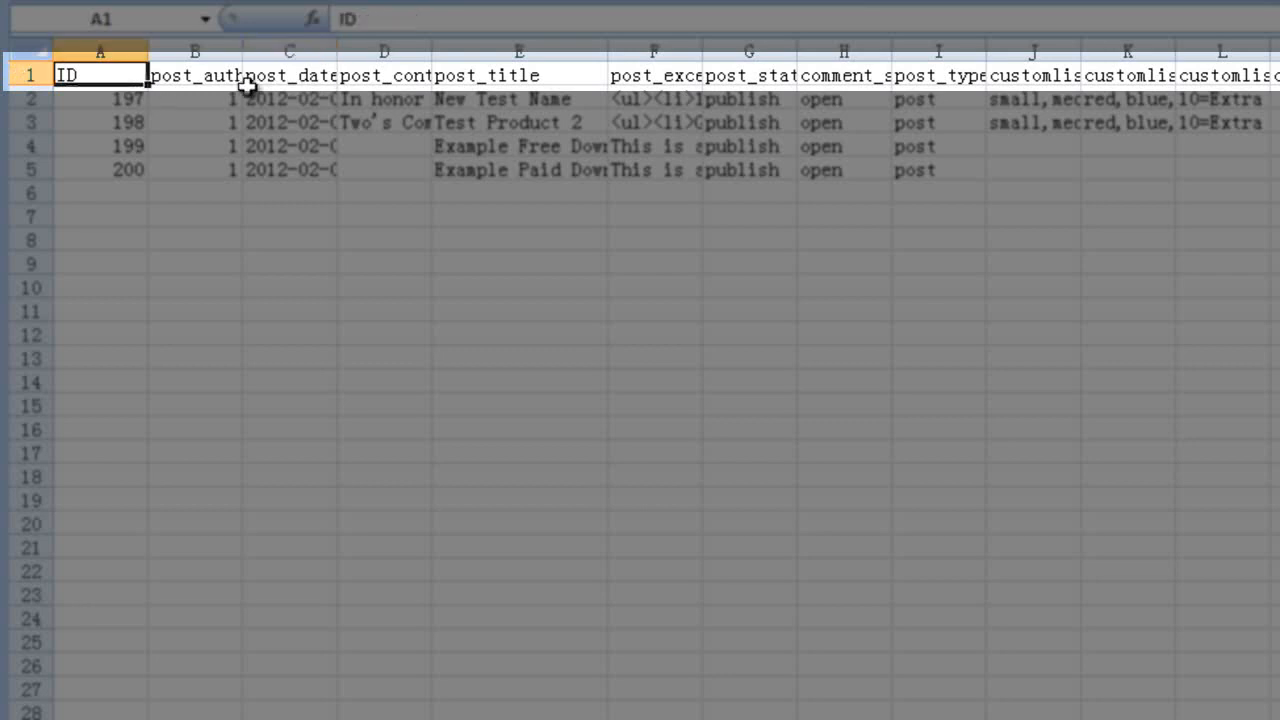
{"action": "left_click", "coordinate": [320, 78]}
{"action": "left_click", "coordinate": [375, 80]}
{"action": "left_click", "coordinate": [505, 80]}
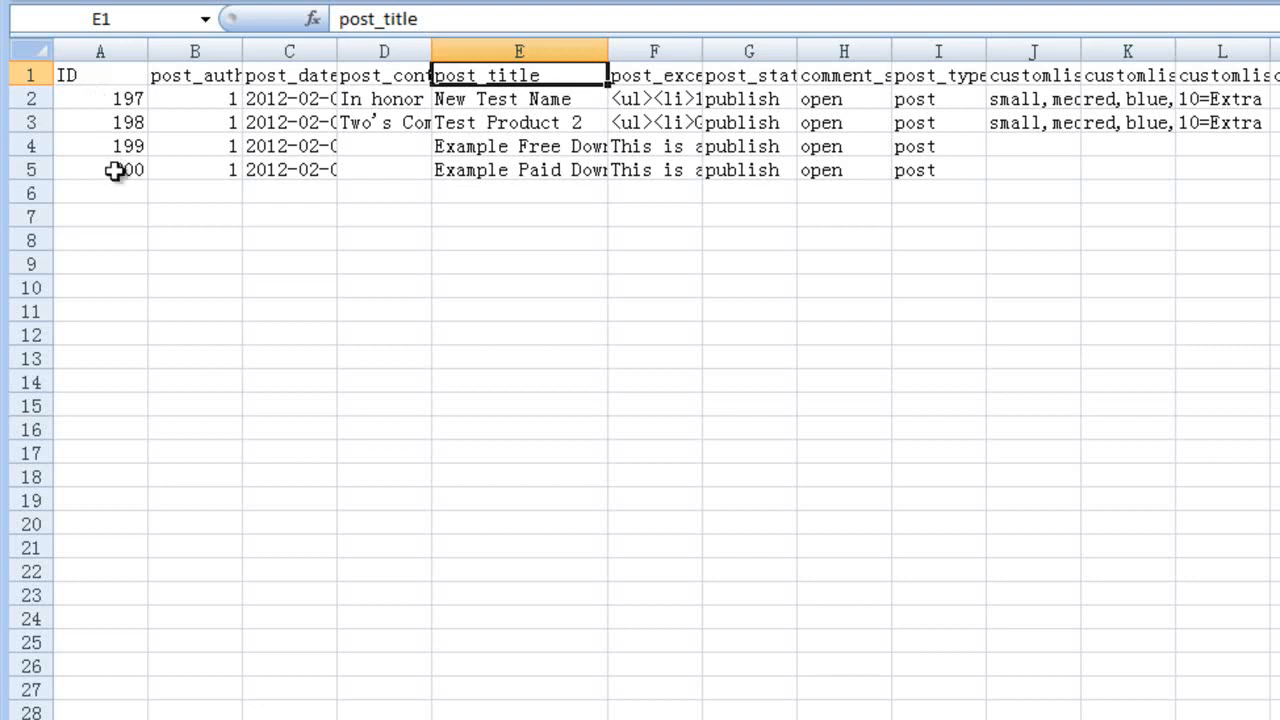
- Read through the product titles listed in the post_title column
{"action": "left_click", "coordinate": [523, 94]}
{"action": "left_click", "coordinate": [524, 76]}
{"action": "left_click", "coordinate": [526, 104]}
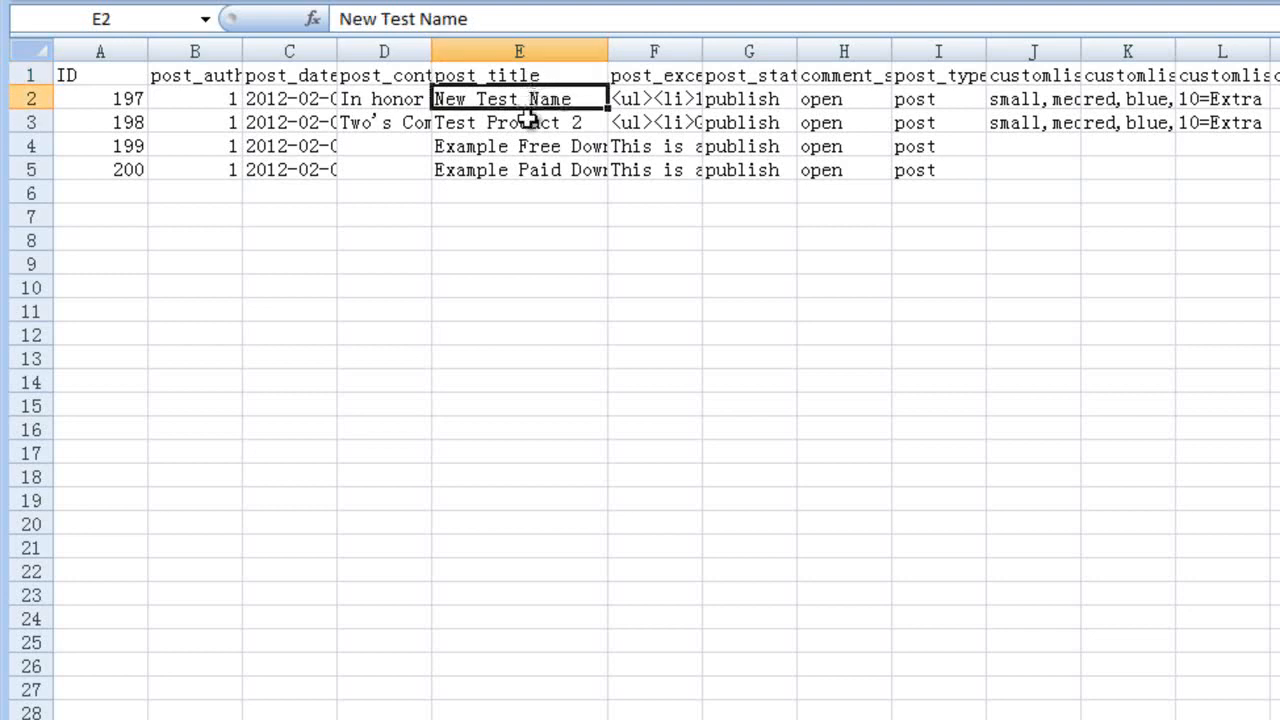
{"action": "left_click", "coordinate": [543, 78]}
{"action": "left_click", "coordinate": [543, 98]}
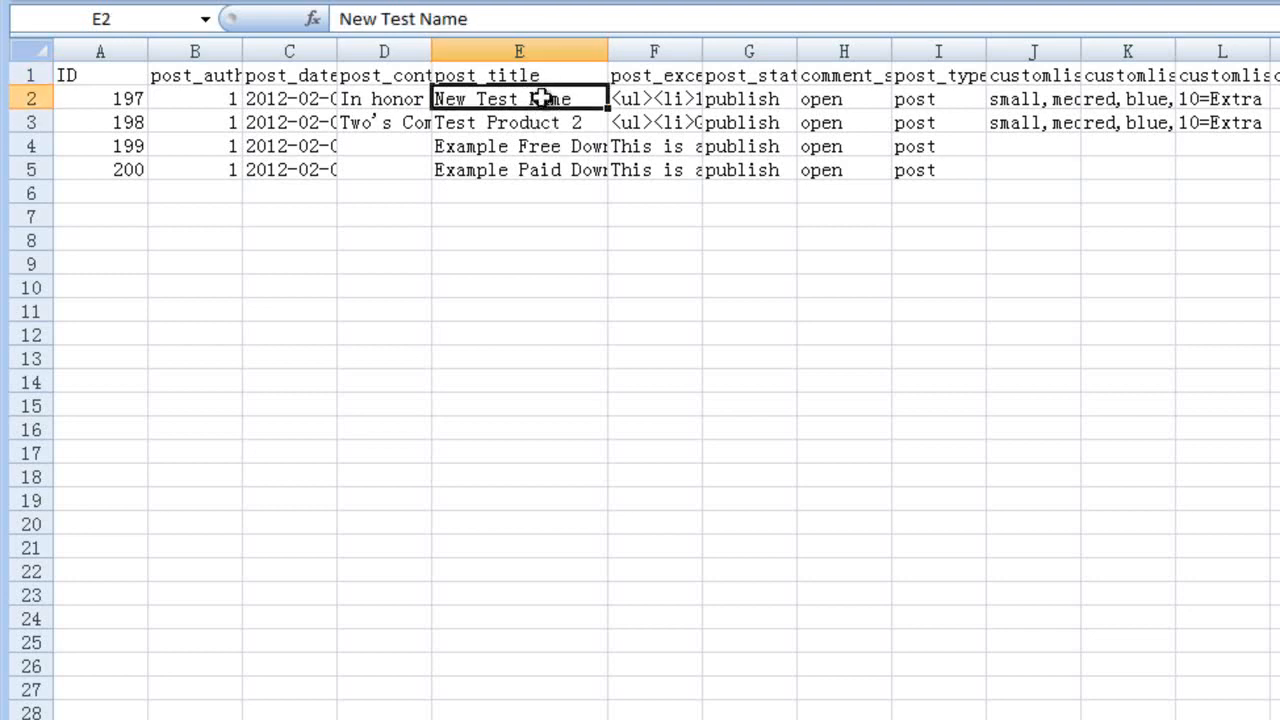
{"action": "left_click", "coordinate": [543, 127]}
{"action": "left_click", "coordinate": [530, 148]}
{"action": "left_click", "coordinate": [528, 190]}
{"action": "left_click", "coordinate": [530, 168]}
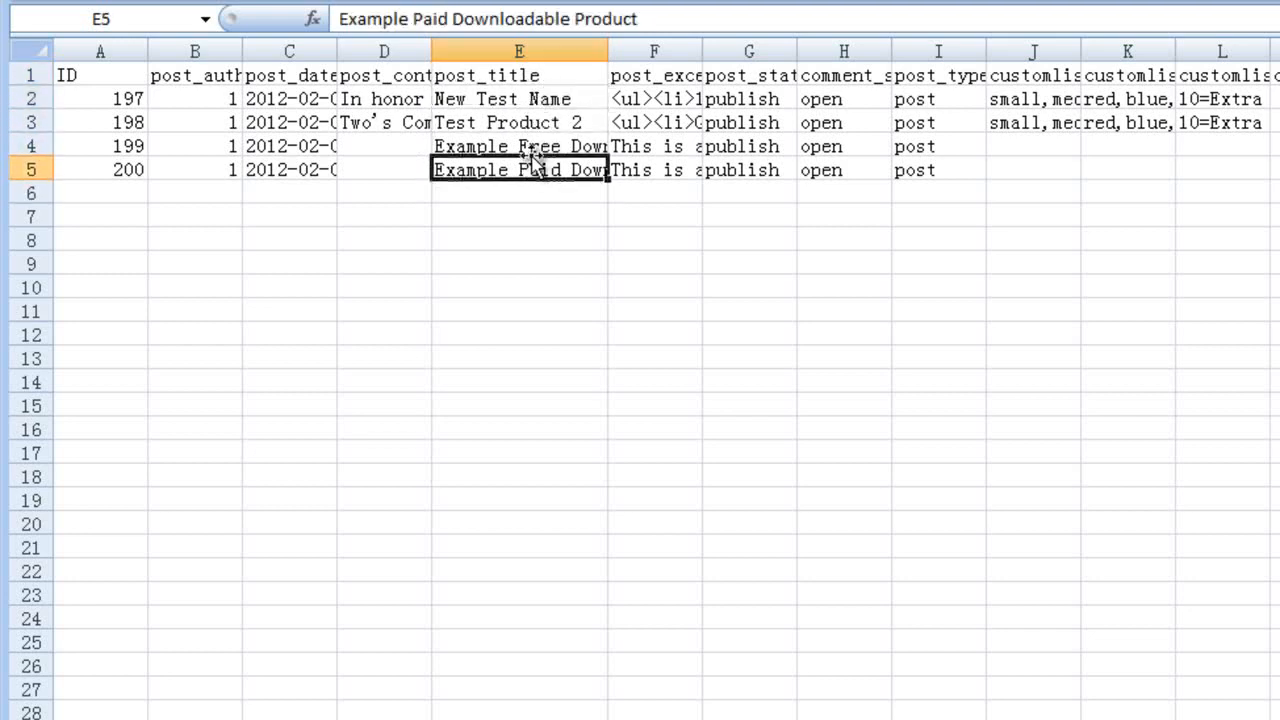
{"action": "left_click", "coordinate": [530, 147]}
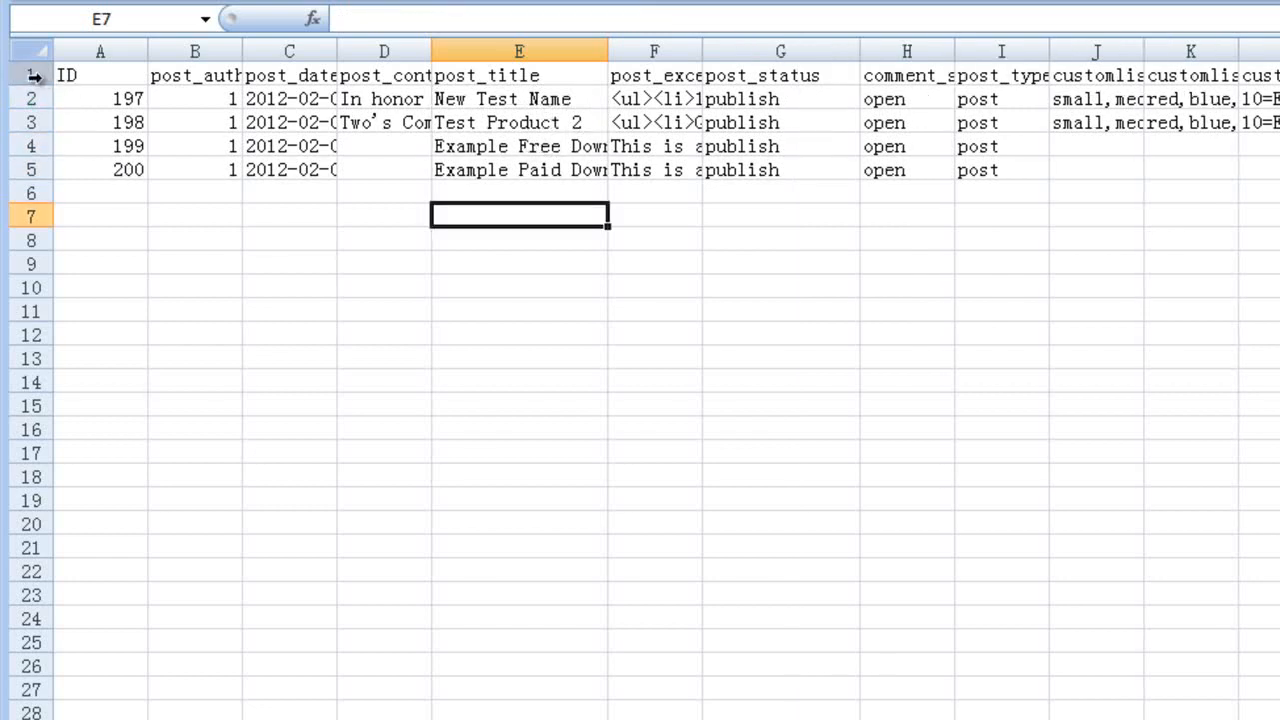
- Examine the header row and each product row, and compare them with the Products list in WordPress
{"action": "left_click", "coordinate": [34, 76]}
{"action": "left_click", "coordinate": [34, 98]}
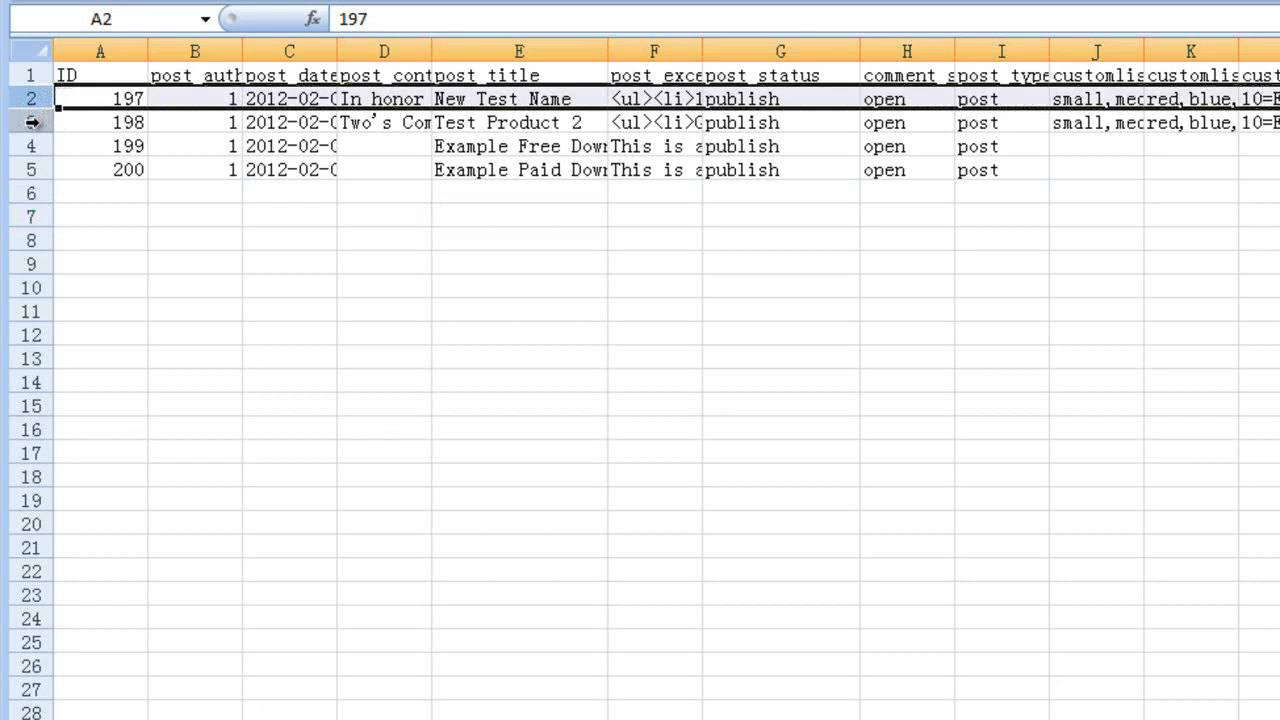
{"action": "left_click", "coordinate": [30, 121]}
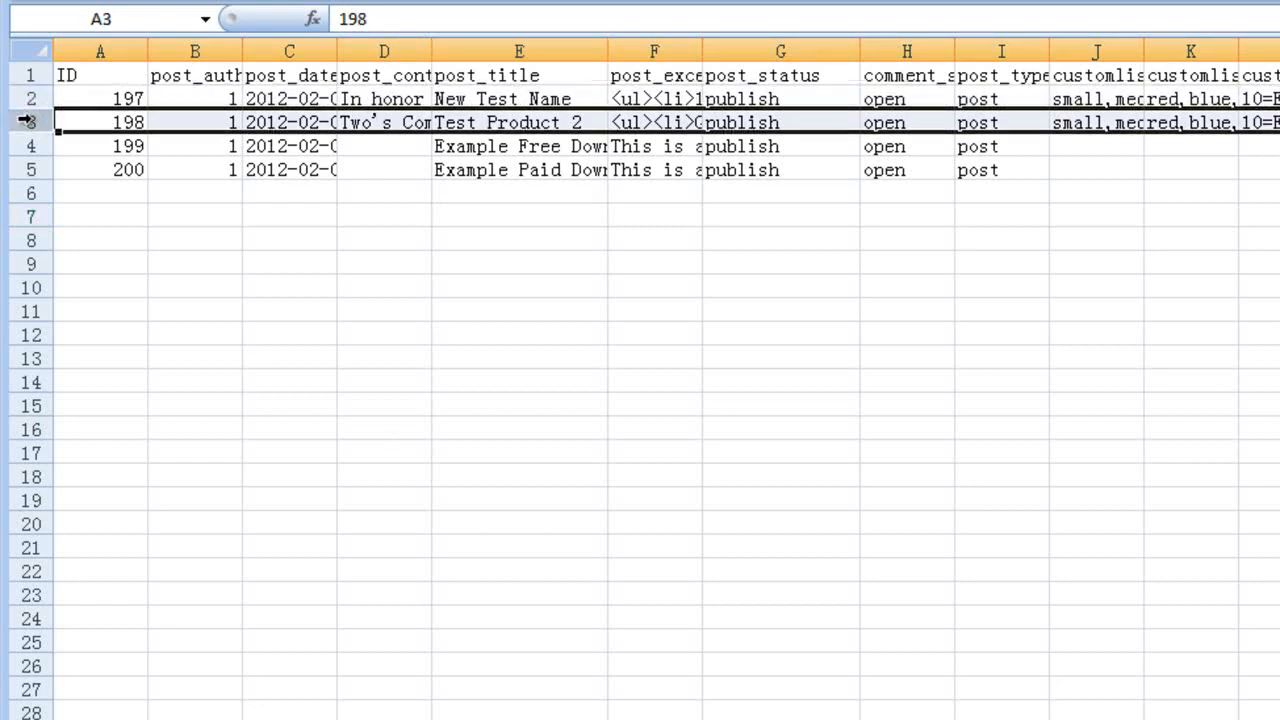
{"action": "left_click", "coordinate": [30, 146]}
{"action": "left_click", "coordinate": [30, 169]}
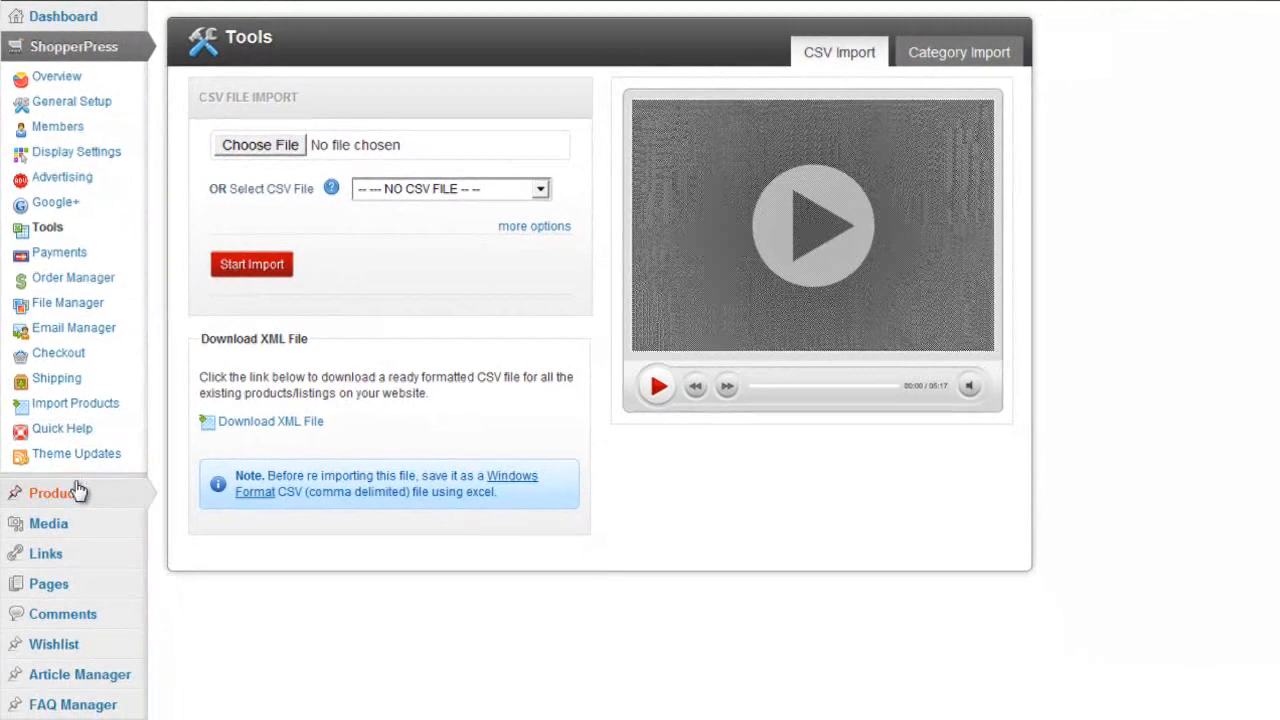
{"action": "mouse_move", "coordinate": [60, 490]}
{"action": "left_click", "coordinate": [219, 490]}
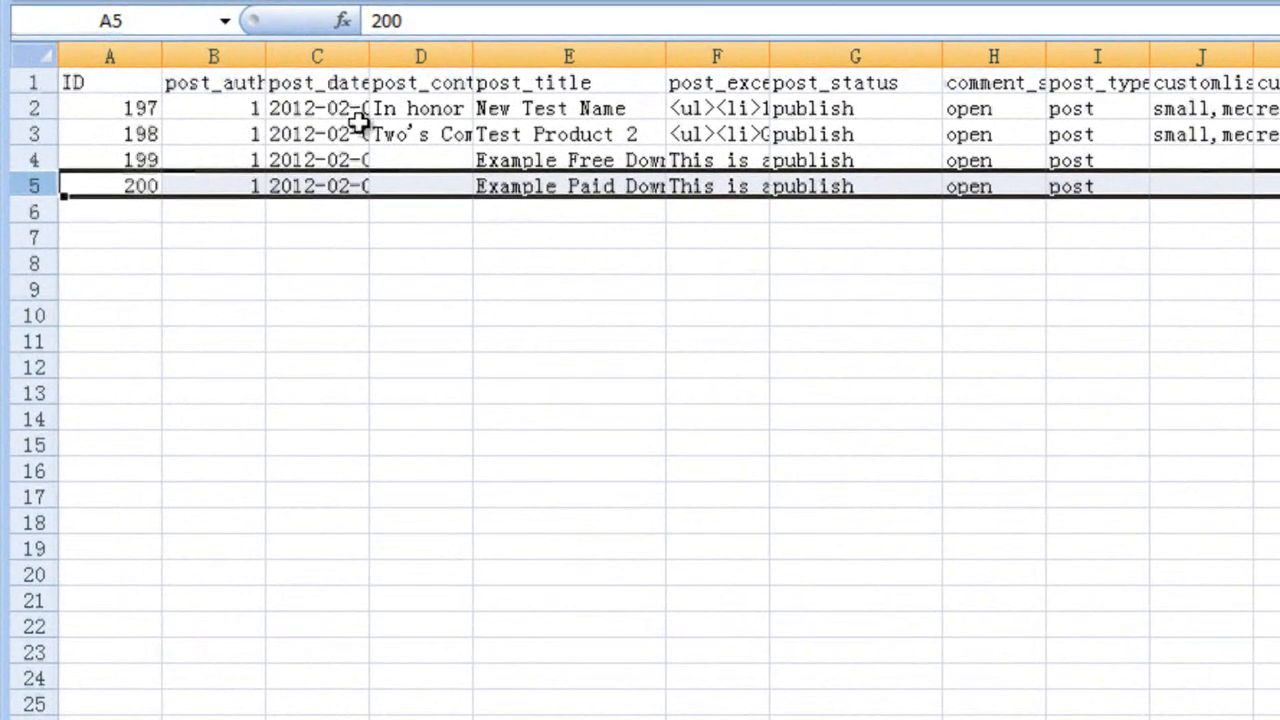
- In Excel, change the first product's post_title to New Test Product and save demo.csv, keeping the CSV format
{"action": "left_click", "coordinate": [250, 92]}
{"action": "mouse_move", "coordinate": [371, 51]}
{"action": "left_mouse_down"}
{"action": "mouse_move", "coordinate": [451, 51]}
{"action": "mouse_move", "coordinate": [369, 64]}
{"action": "left_mouse_up"}
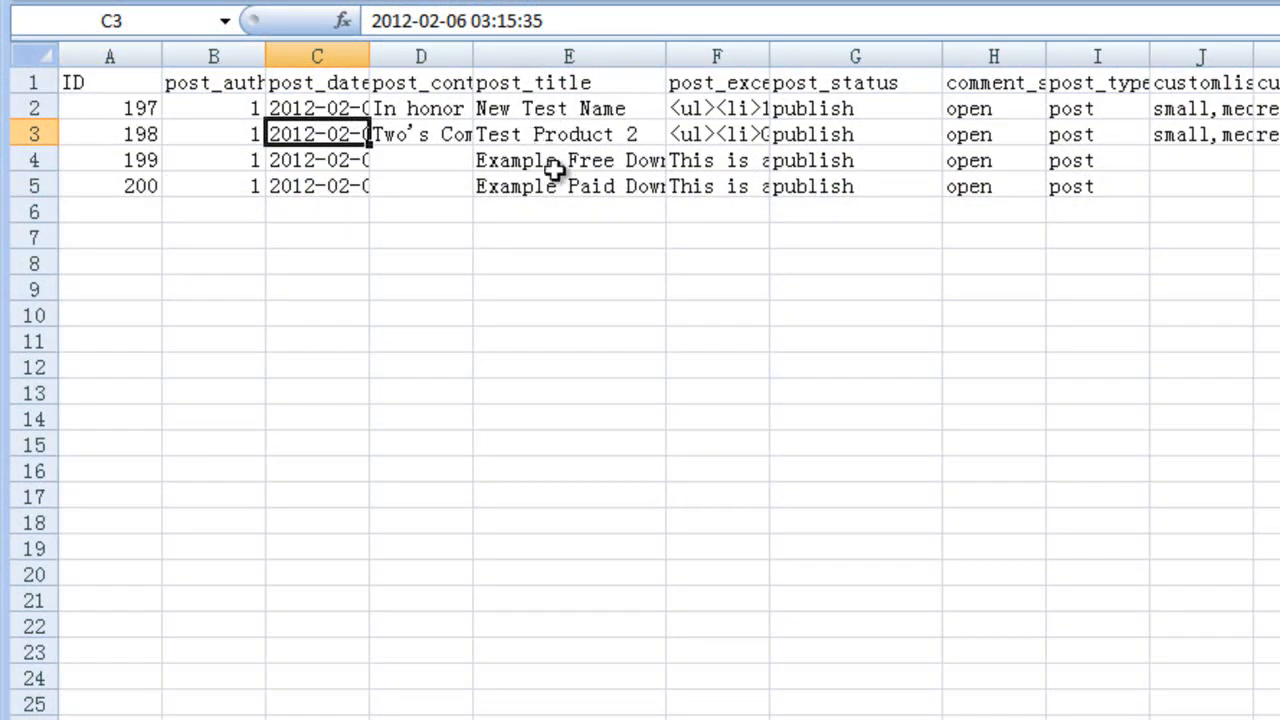
{"action": "left_click", "coordinate": [556, 109]}
{"action": "type", "text": "N"}
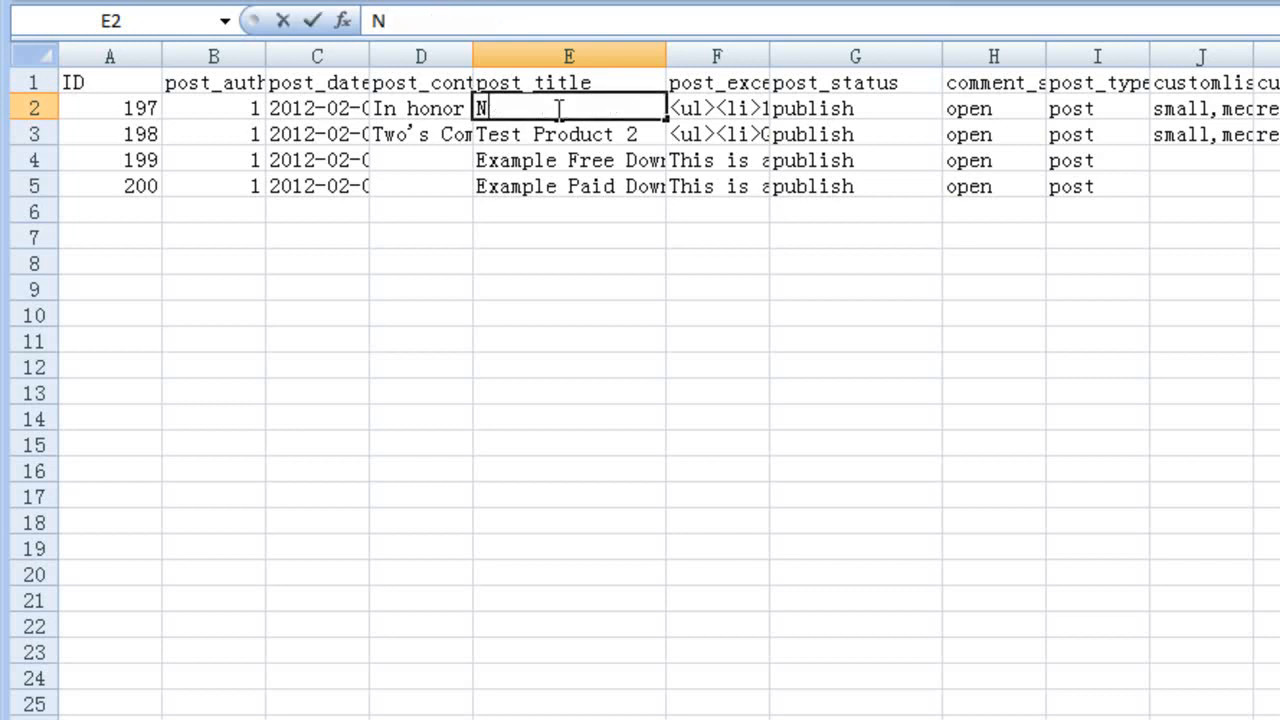
{"action": "type", "text": "ew Test Produc"}
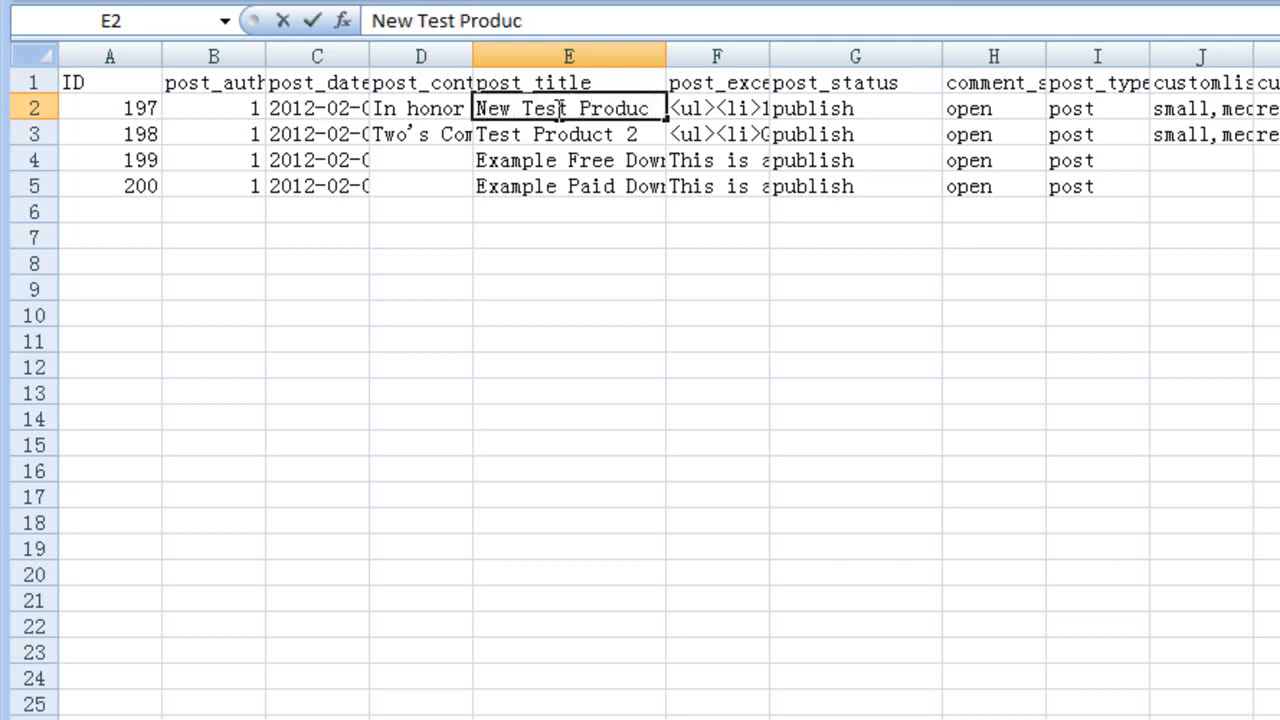
{"action": "type", "text": "t"}
{"action": "key", "text": "ctrl+s"}
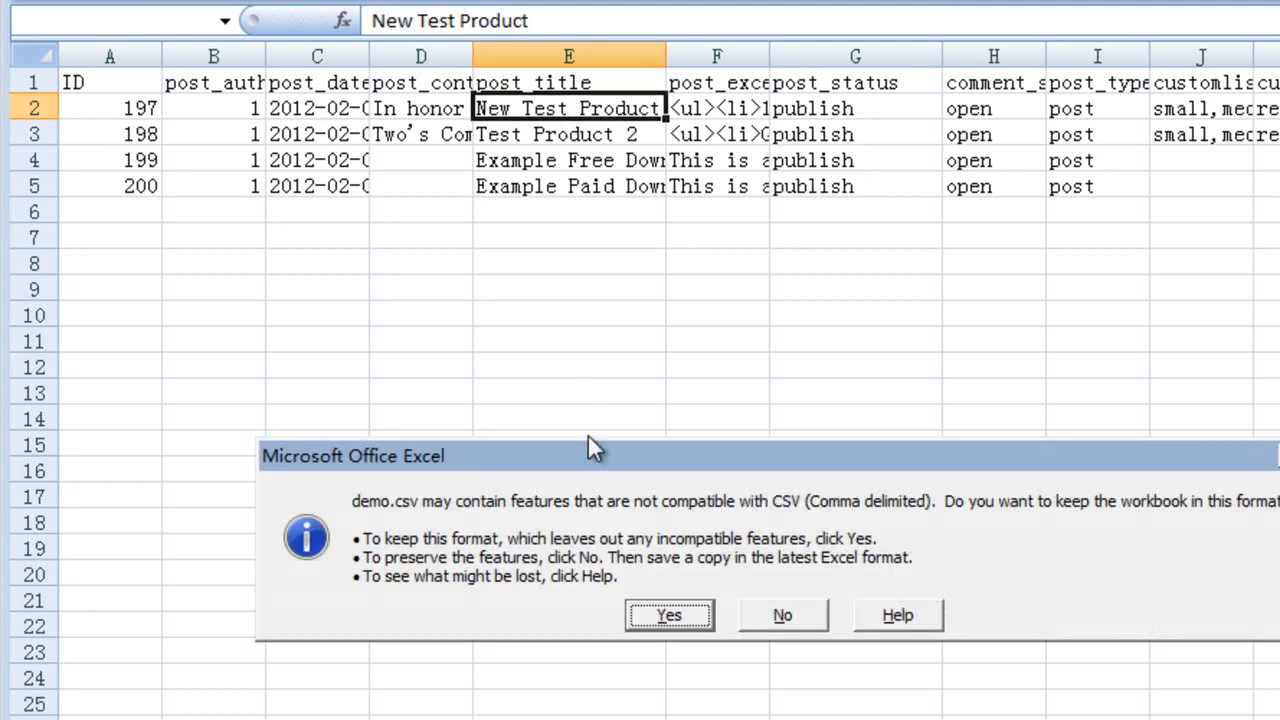
{"action": "left_click", "coordinate": [668, 612]}
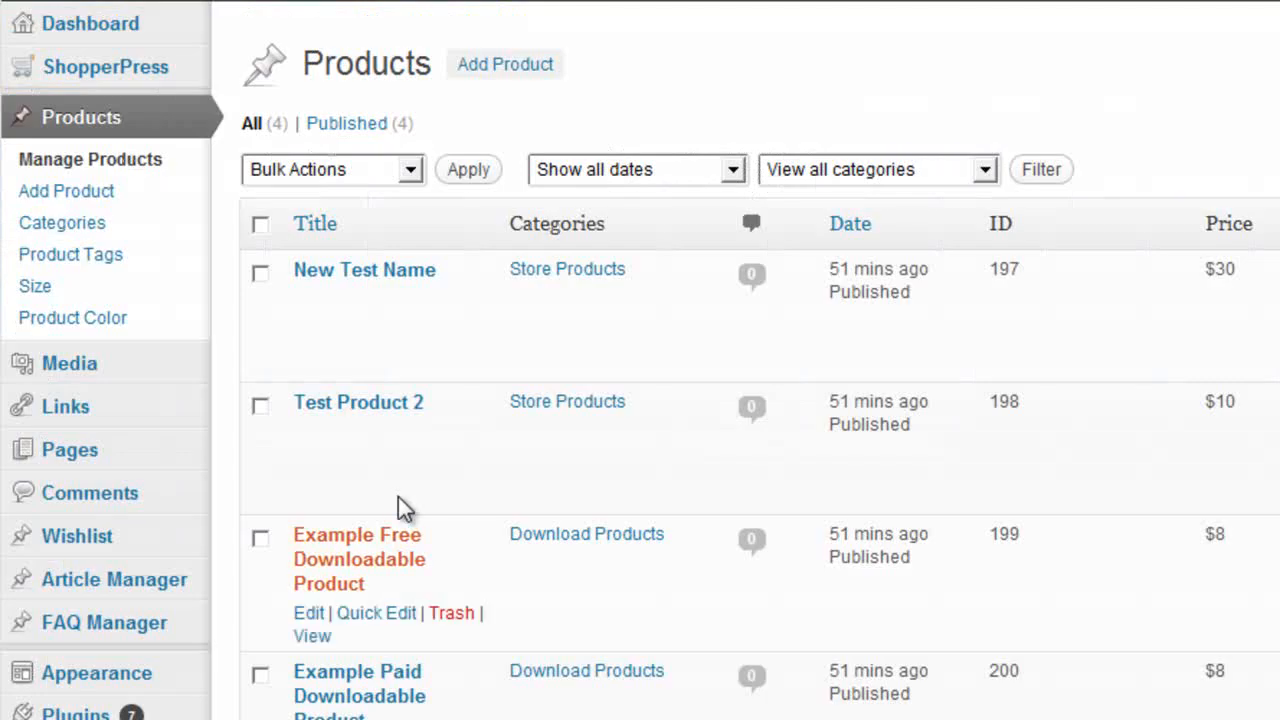
- In WordPress, import the edited demo.csv through the CSV import on the ShopperPress Tools page
{"action": "mouse_move", "coordinate": [160, 70]}
{"action": "left_click", "coordinate": [287, 283]}
{"action": "left_click", "coordinate": [391, 219]}
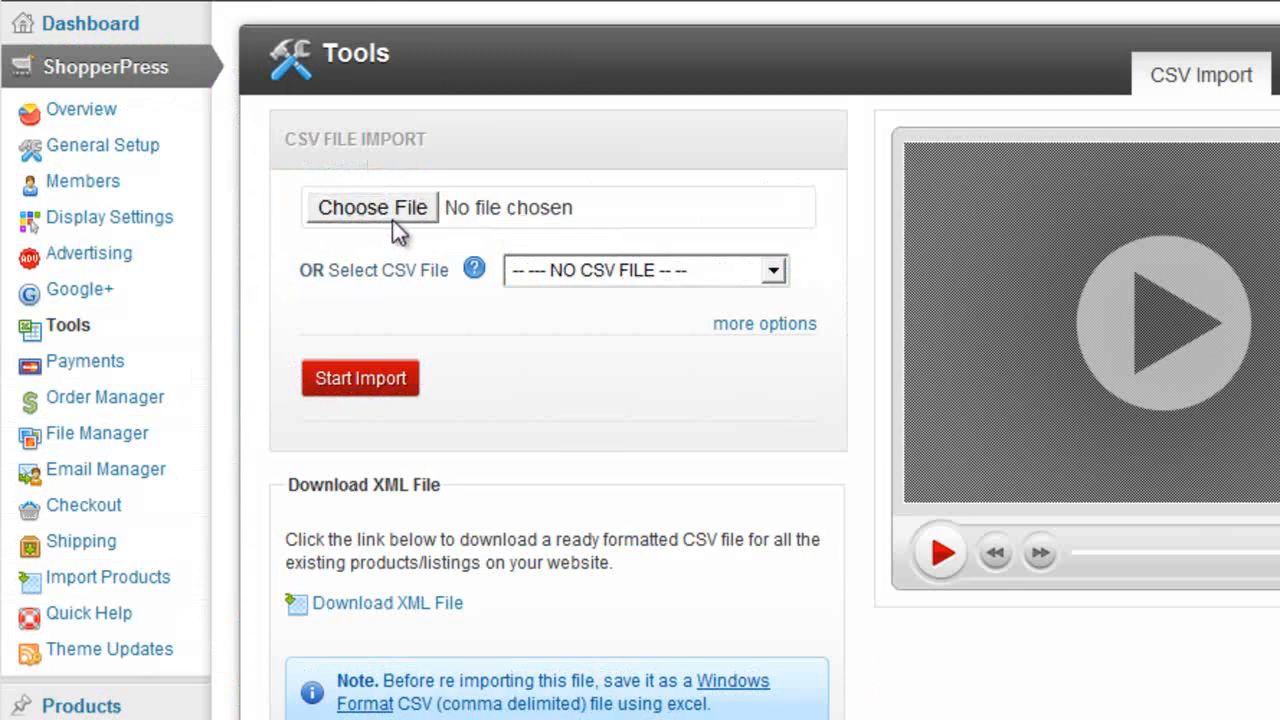
{"action": "double_click", "coordinate": [83, 22]}
{"action": "left_click", "coordinate": [365, 382]}
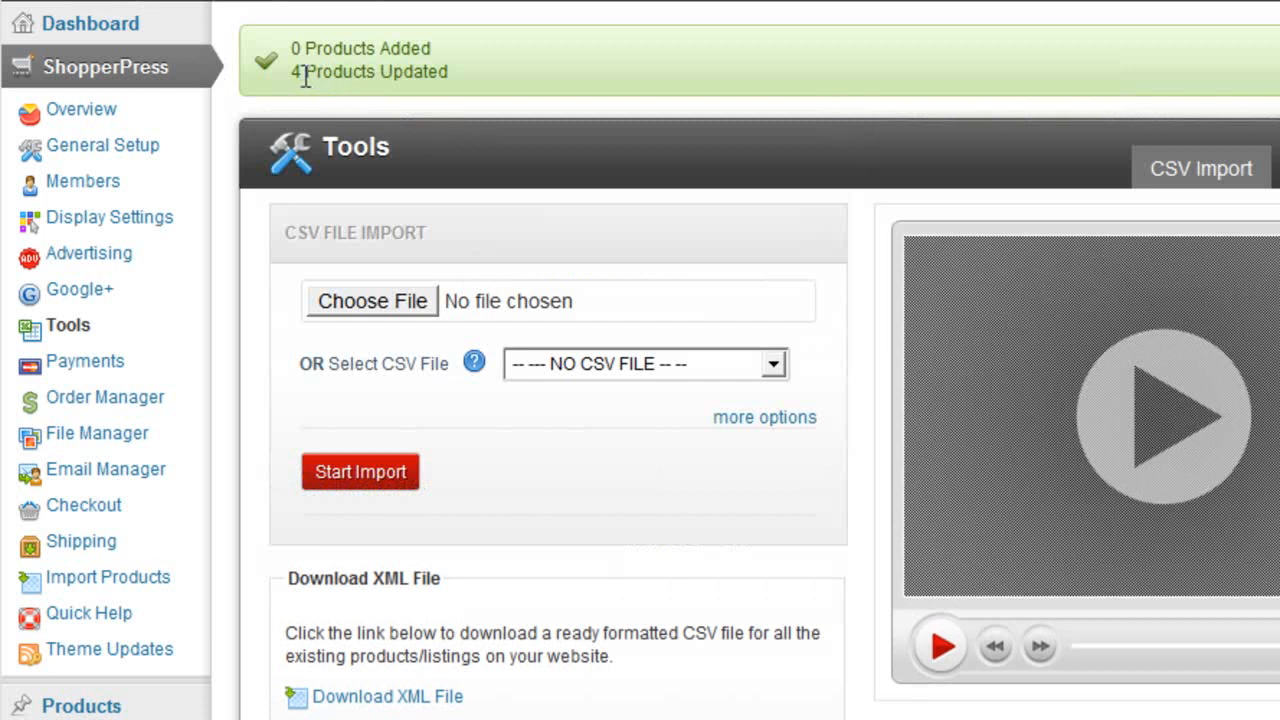
- Check the import summary and the first product's title in the Products list against the CSV sheet in Excel
{"action": "left_click_drag", "start_coordinate": [294, 77], "coordinate": [449, 107]}
{"action": "left_click", "coordinate": [449, 107]}
{"action": "left_click", "coordinate": [82, 708]}
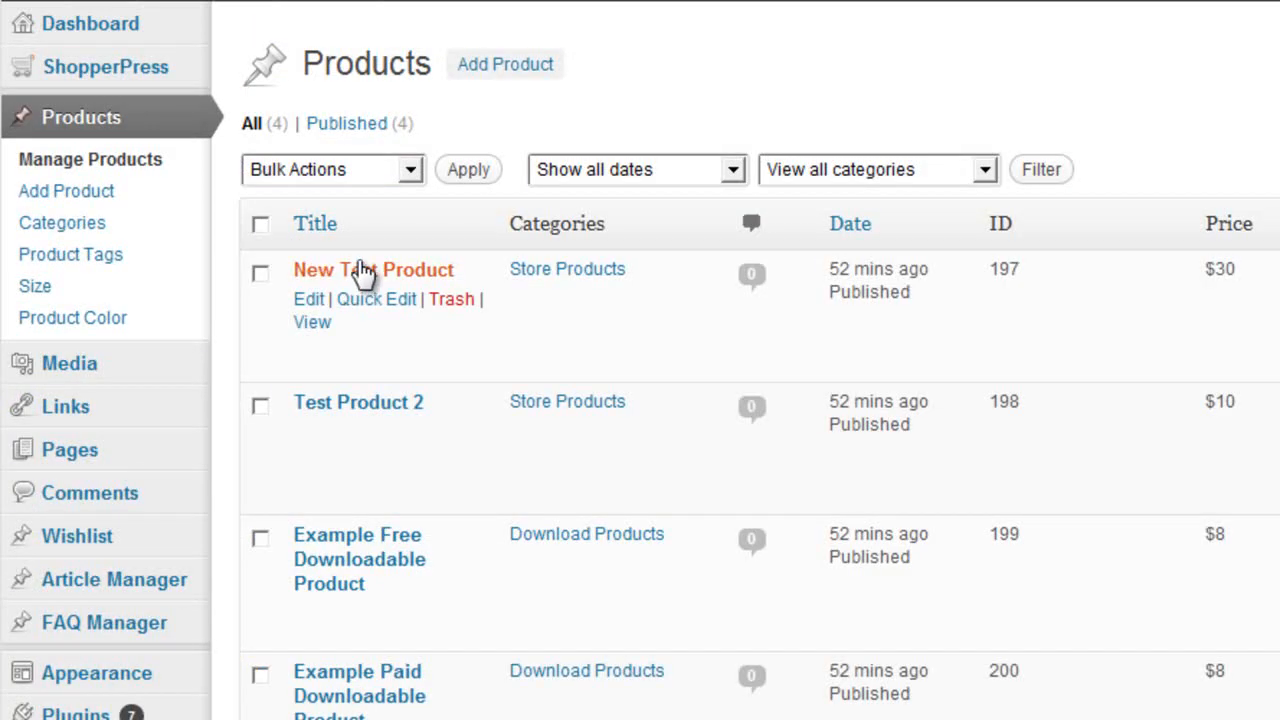
{"action": "left_click", "coordinate": [430, 272]}
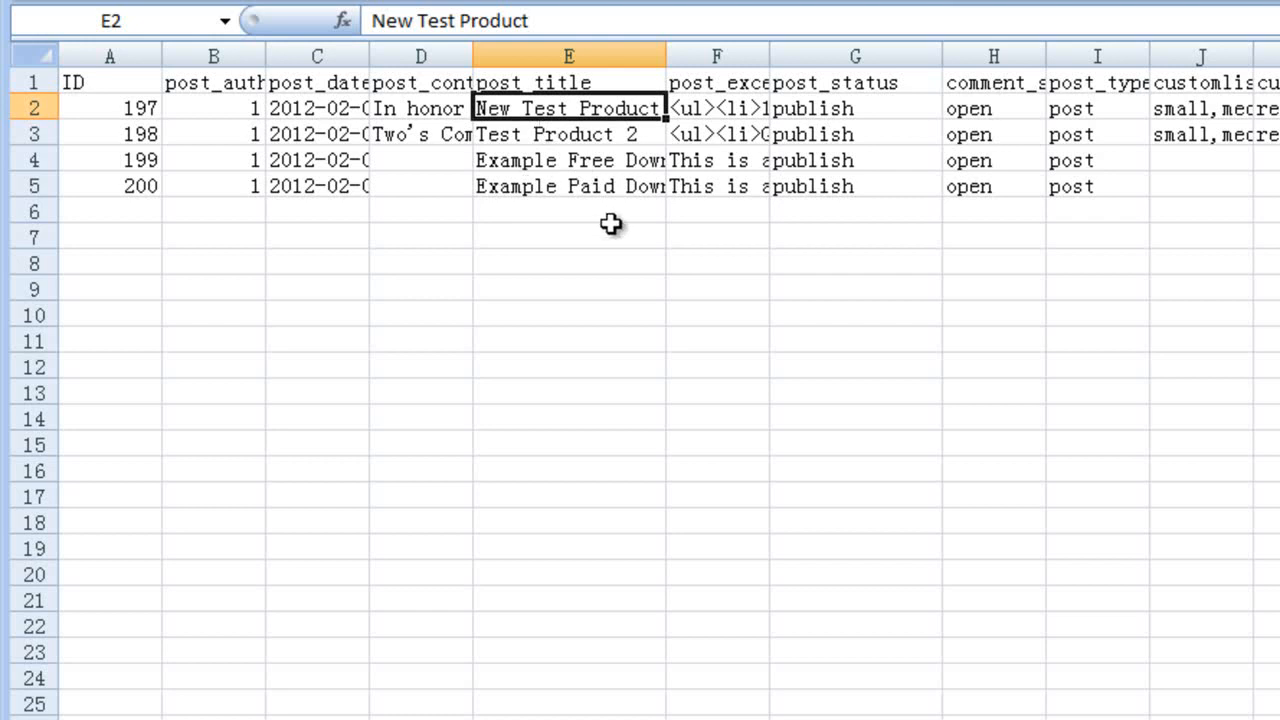
{"action": "left_click", "coordinate": [670, 136]}
{"action": "left_click", "coordinate": [626, 214]}
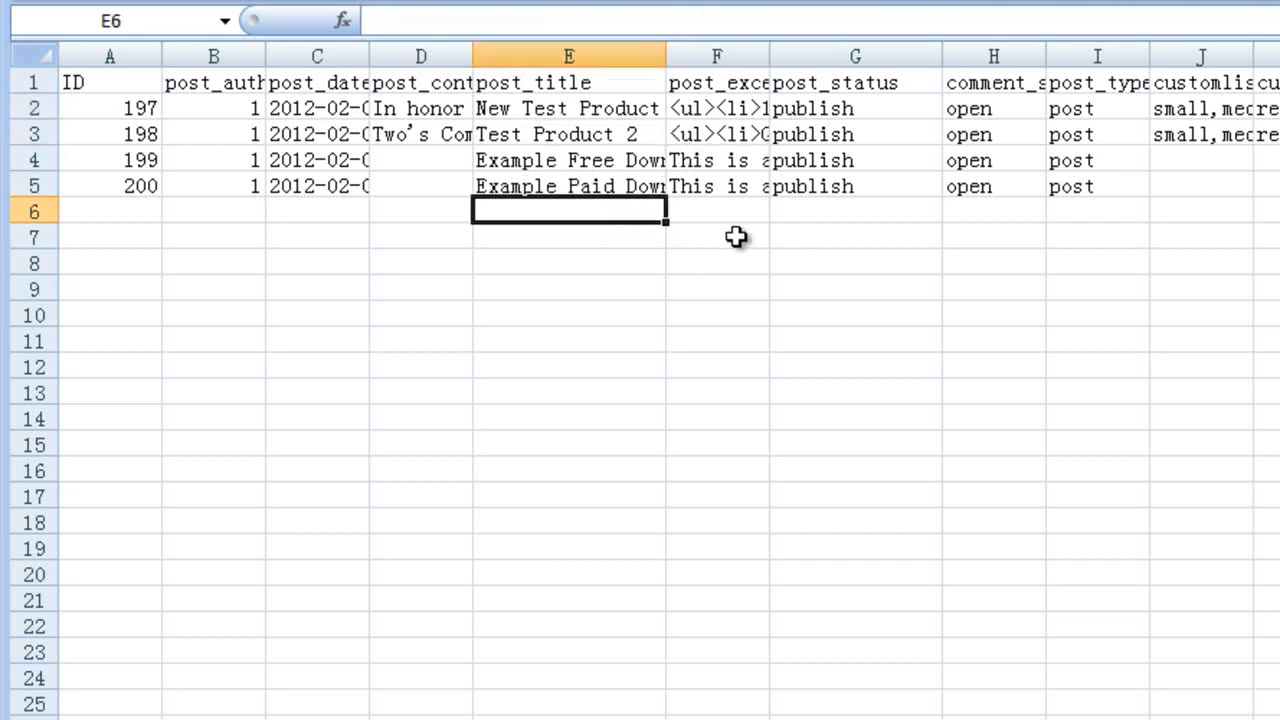
- Examine the post_status and post_type columns of the product sheet, widening post_type to show its full contents
{"action": "left_click", "coordinate": [855, 82]}
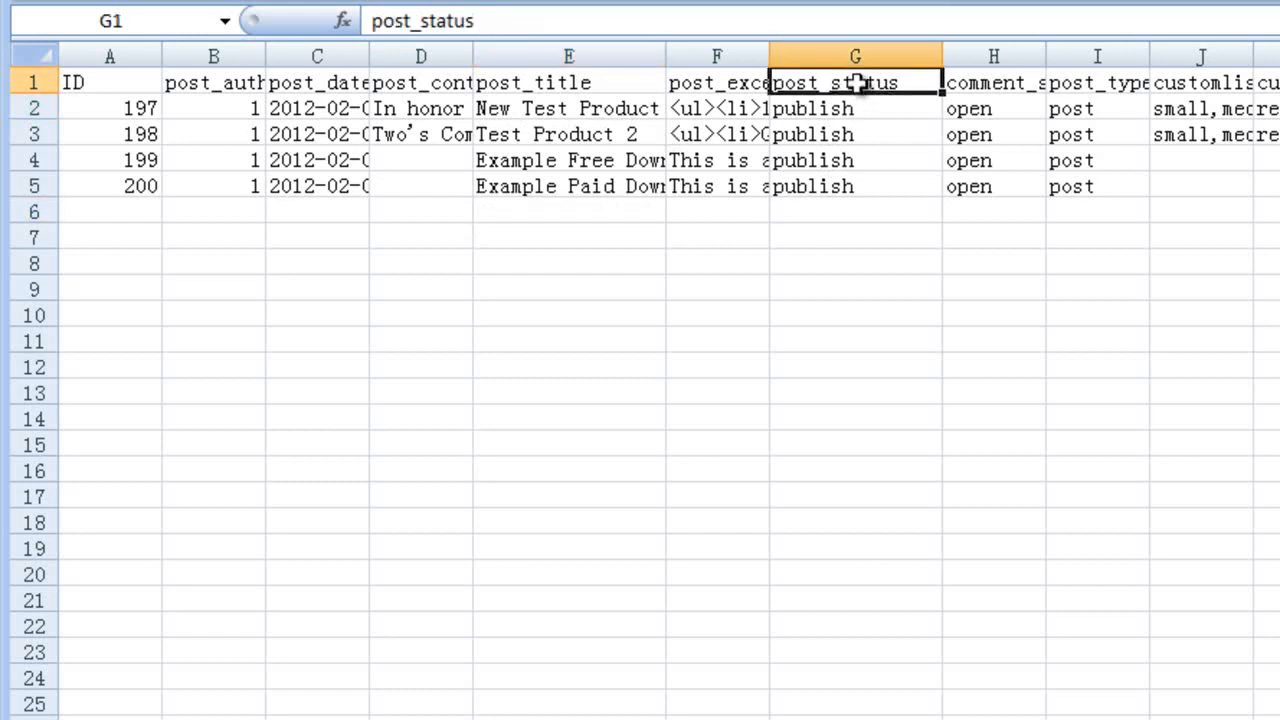
{"action": "left_click_drag", "start_coordinate": [1151, 52], "coordinate": [1208, 54]}
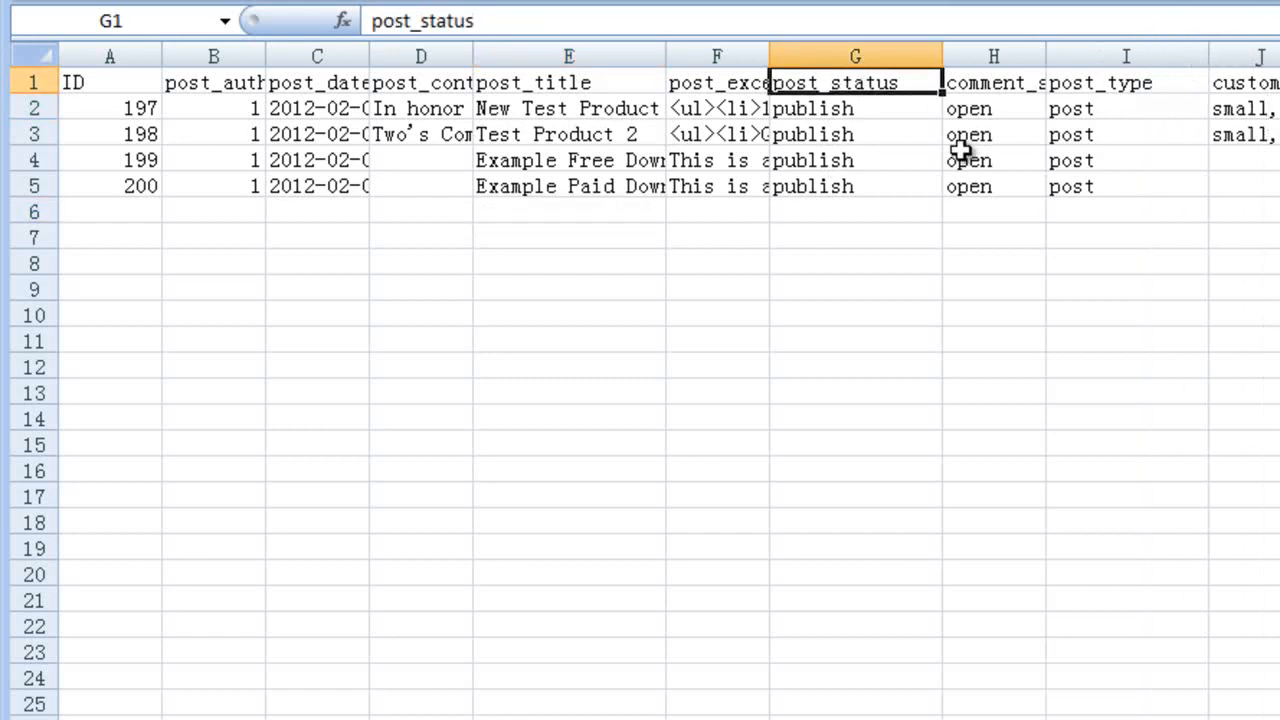
{"action": "left_click", "coordinate": [914, 214]}
{"action": "left_click", "coordinate": [845, 190]}
{"action": "left_click", "coordinate": [1085, 188]}
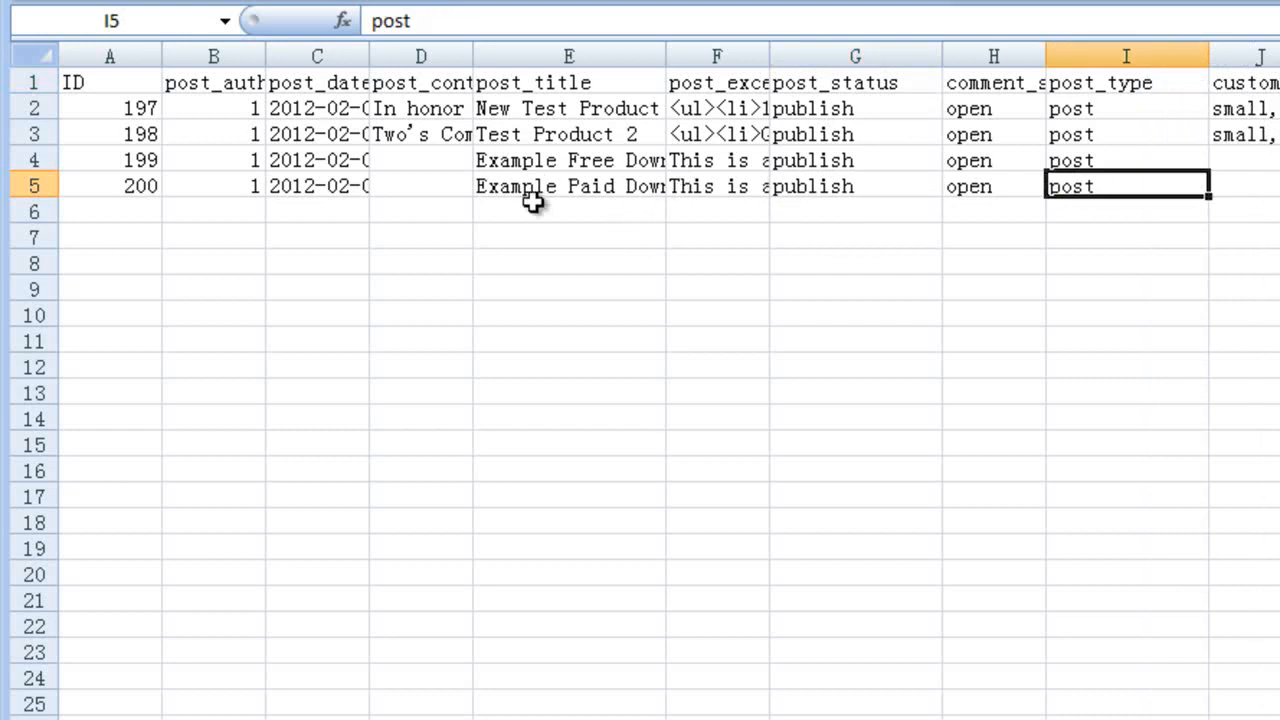
{"action": "left_click", "coordinate": [860, 97]}
{"action": "left_click", "coordinate": [855, 85]}
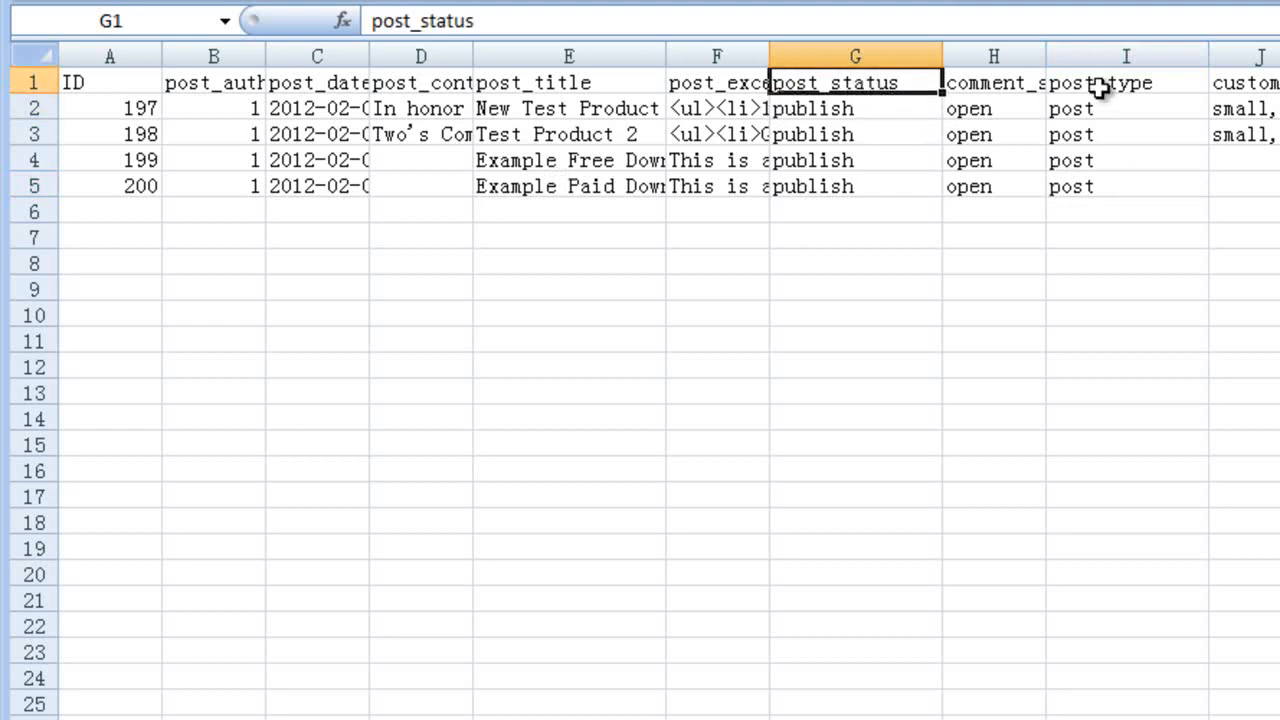
{"action": "left_click", "coordinate": [1100, 87]}
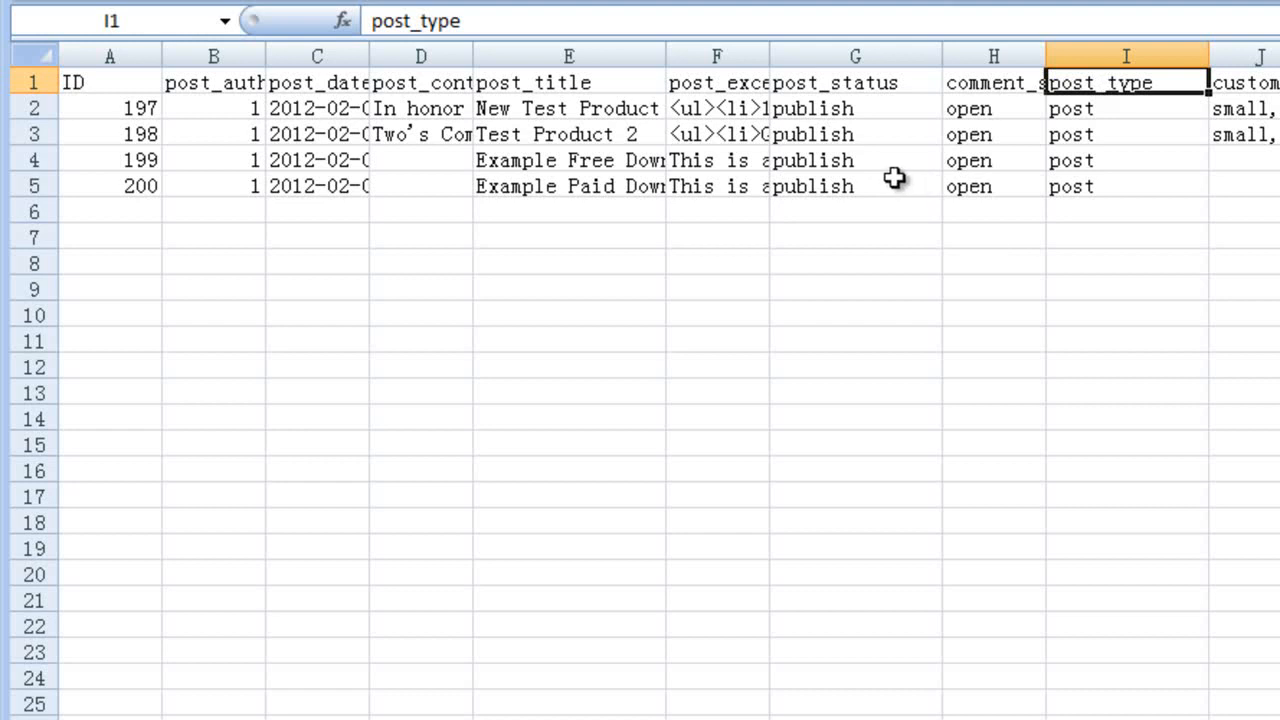
- Delete the post_status and post_type columns from the product sheet
{"action": "right_click", "coordinate": [858, 57]}
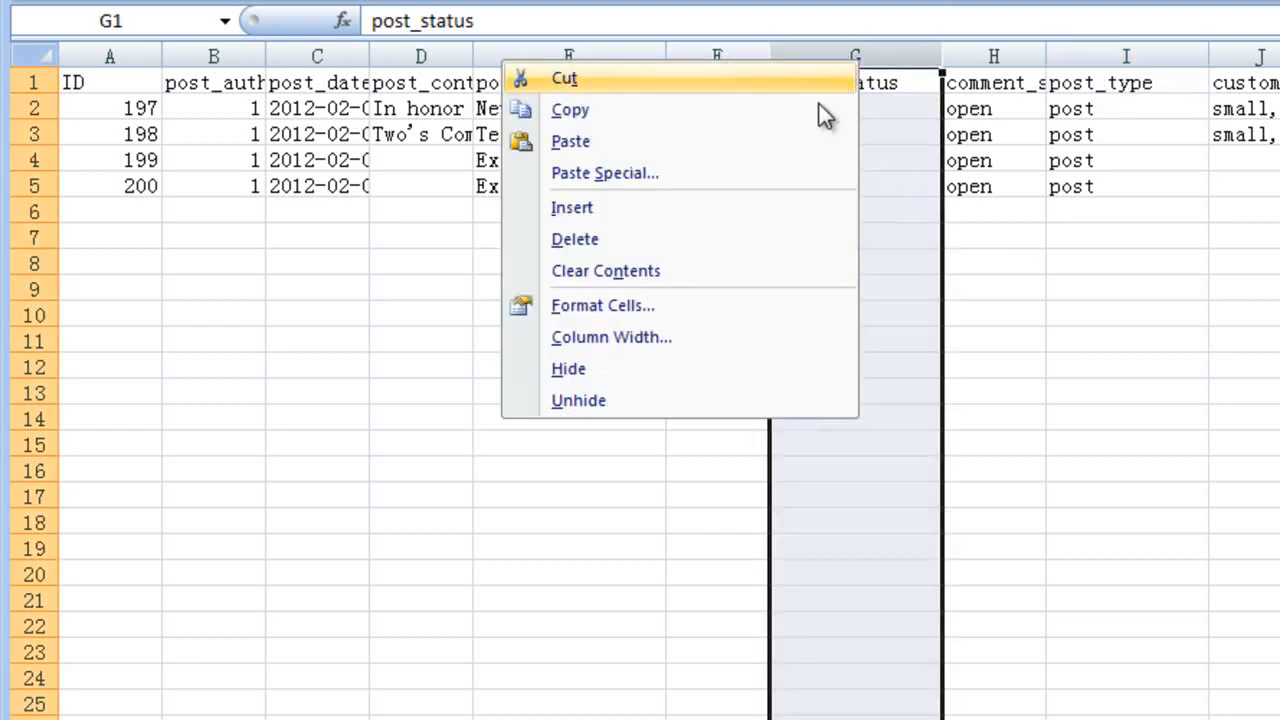
{"action": "left_click", "coordinate": [755, 239]}
{"action": "left_click", "coordinate": [930, 156]}
{"action": "right_click", "coordinate": [960, 55]}
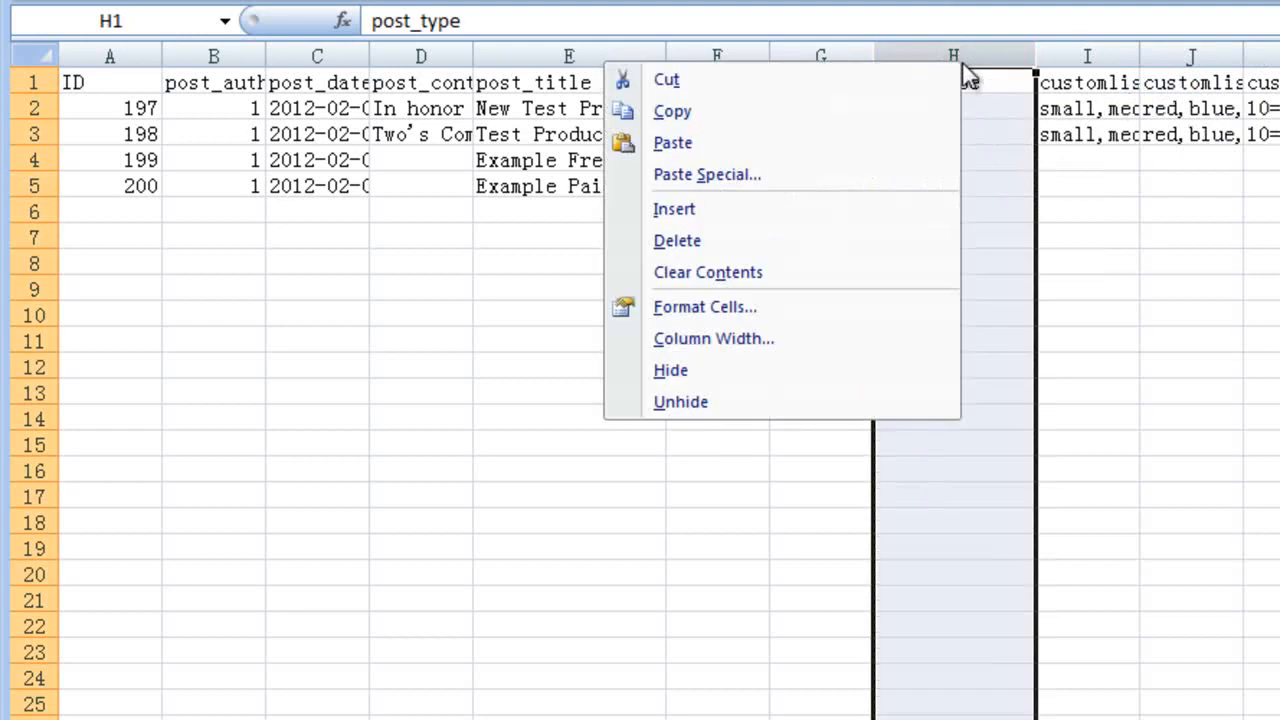
{"action": "left_click", "coordinate": [866, 240]}
{"action": "left_click", "coordinate": [748, 213]}
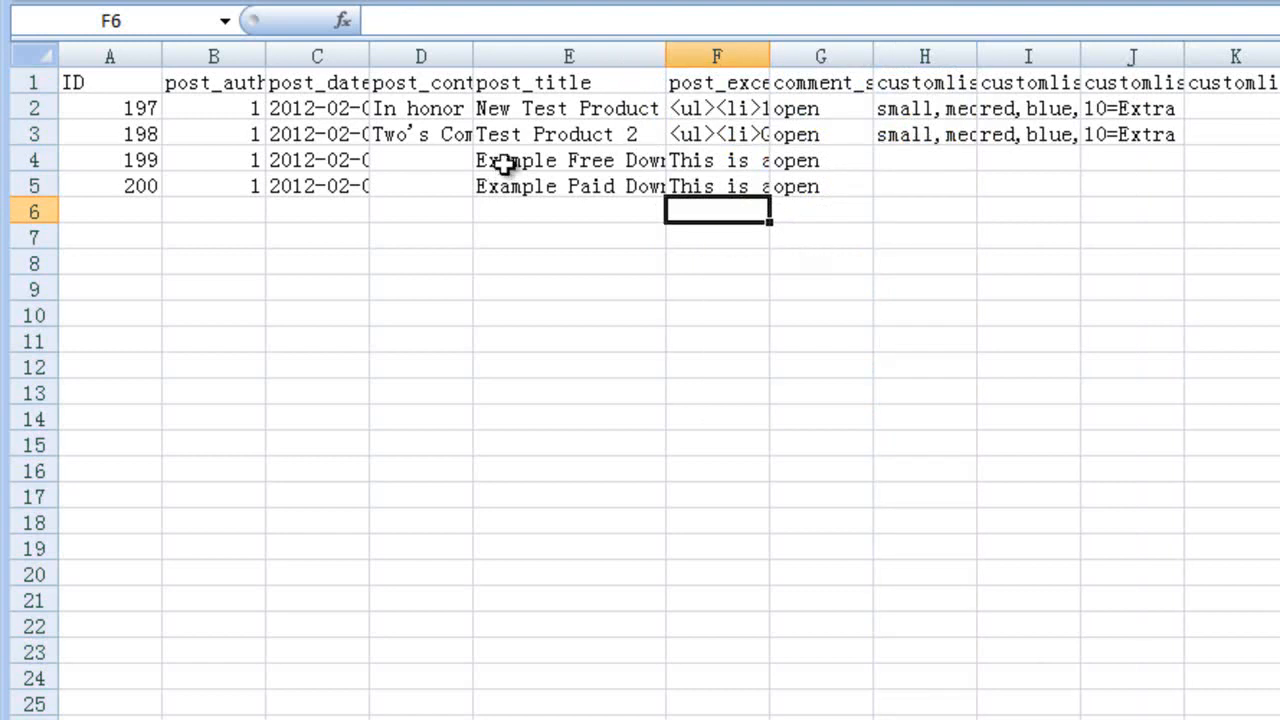
- Widen the post_title and post_excerpt columns to show more of their text
{"action": "left_click", "coordinate": [582, 126]}
{"action": "left_click", "coordinate": [582, 110]}
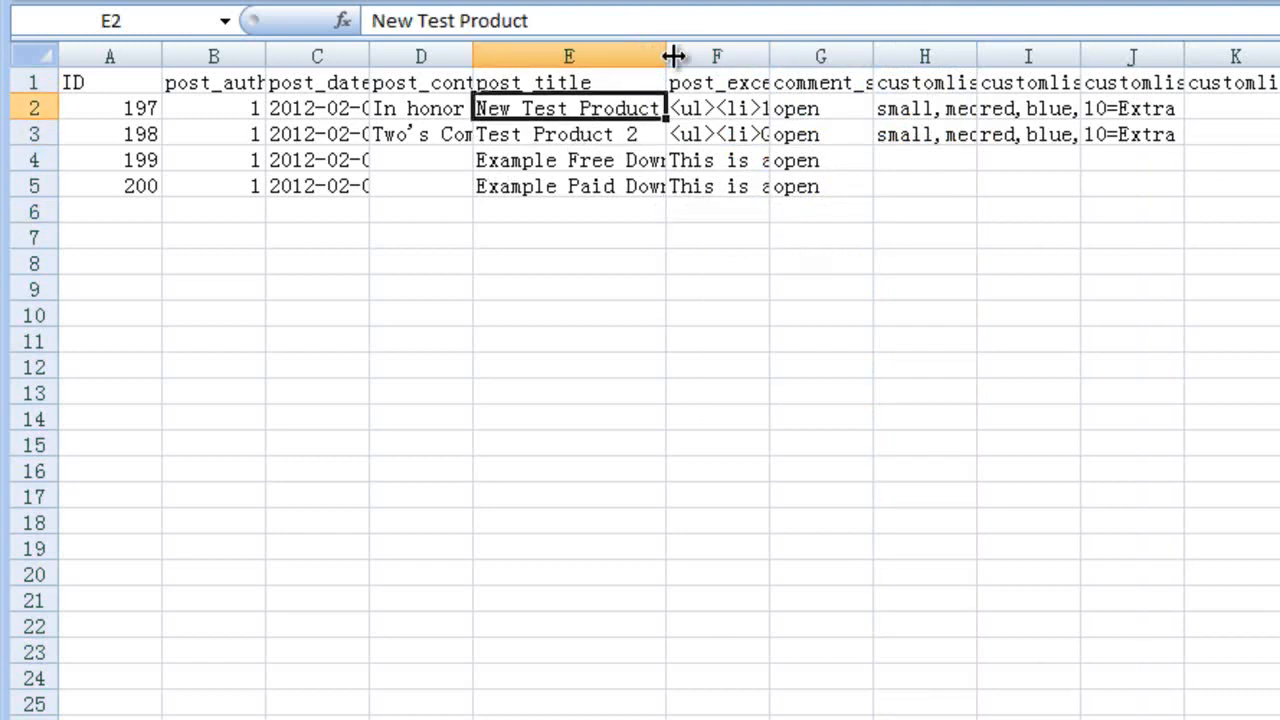
{"action": "left_click_drag", "start_coordinate": [668, 56], "coordinate": [692, 58]}
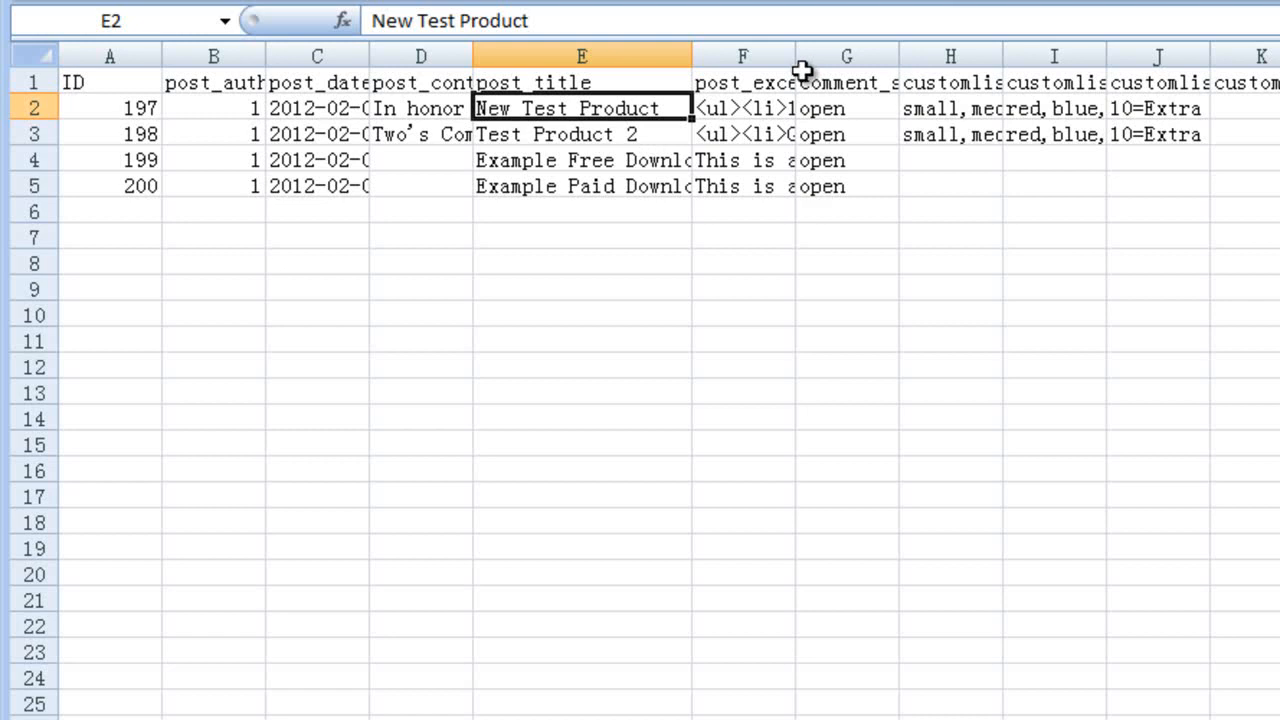
{"action": "left_click_drag", "start_coordinate": [796, 58], "coordinate": [1056, 56]}
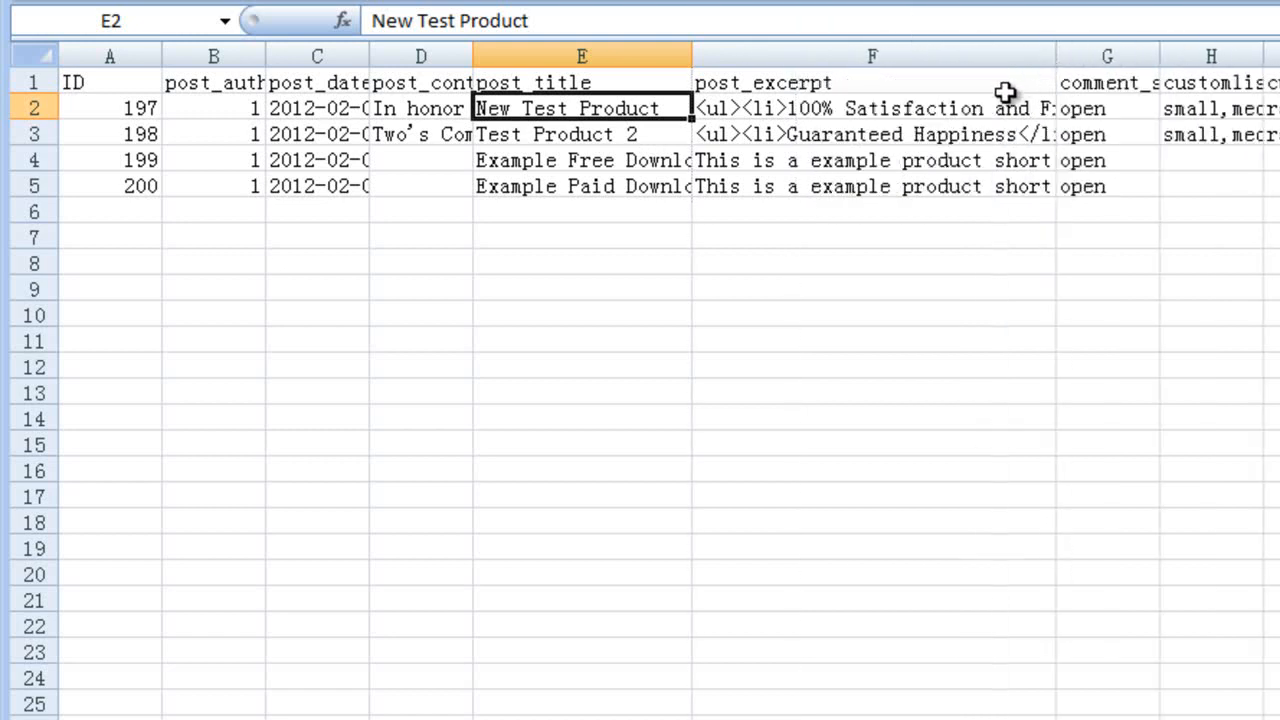
- Compare the products' post_excerpt values with the New Test Product edit page in WordPress, and return to the Excel sheet
{"action": "left_click", "coordinate": [890, 88]}
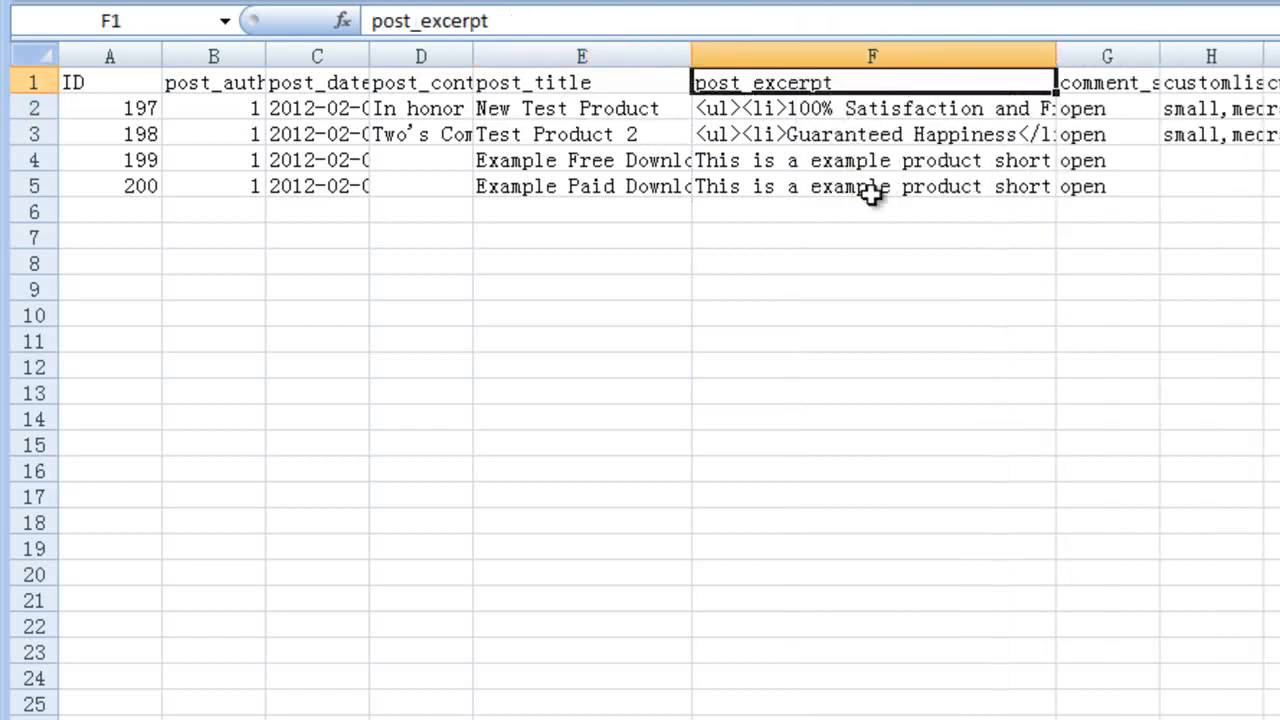
{"action": "left_click", "coordinate": [871, 162]}
{"action": "left_click", "coordinate": [871, 135]}
{"action": "left_click", "coordinate": [885, 109]}
{"action": "left_click", "coordinate": [815, 718]}
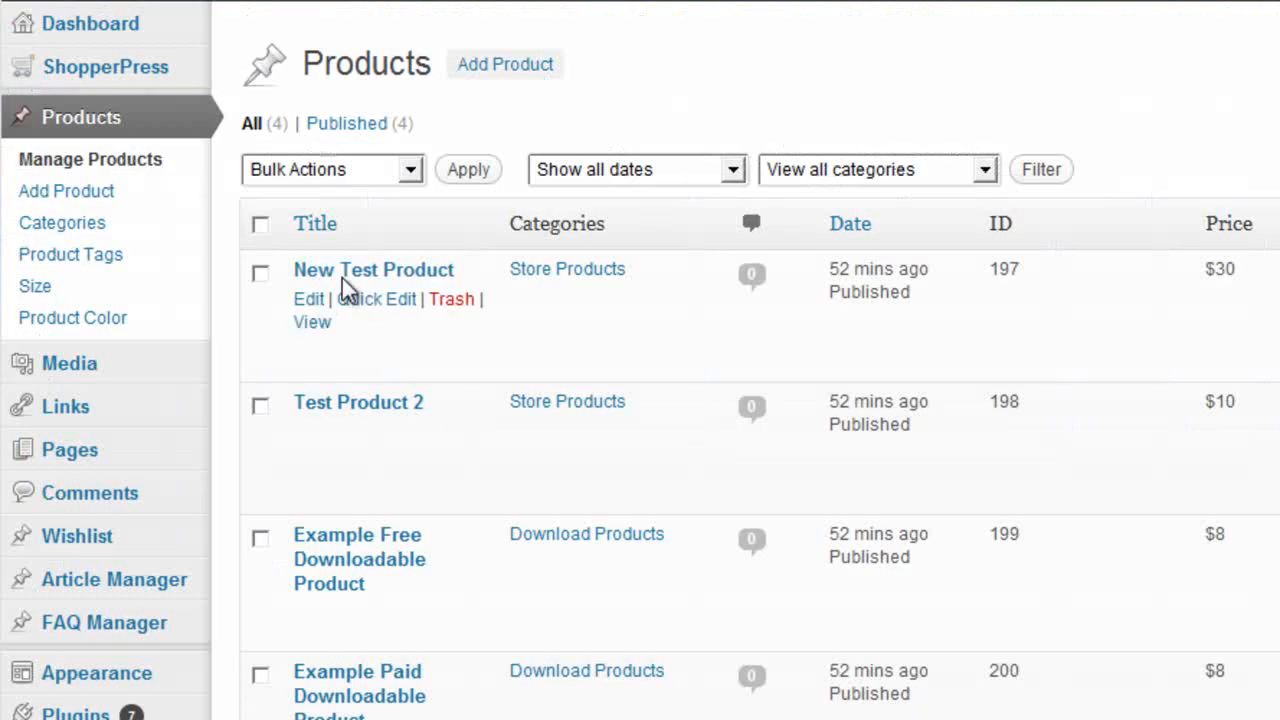
{"action": "left_click", "coordinate": [308, 300]}
{"action": "scroll", "coordinate": [731, 522], "scroll_direction": "down", "scroll_amount": 8}
{"action": "left_click", "coordinate": [644, 335]}
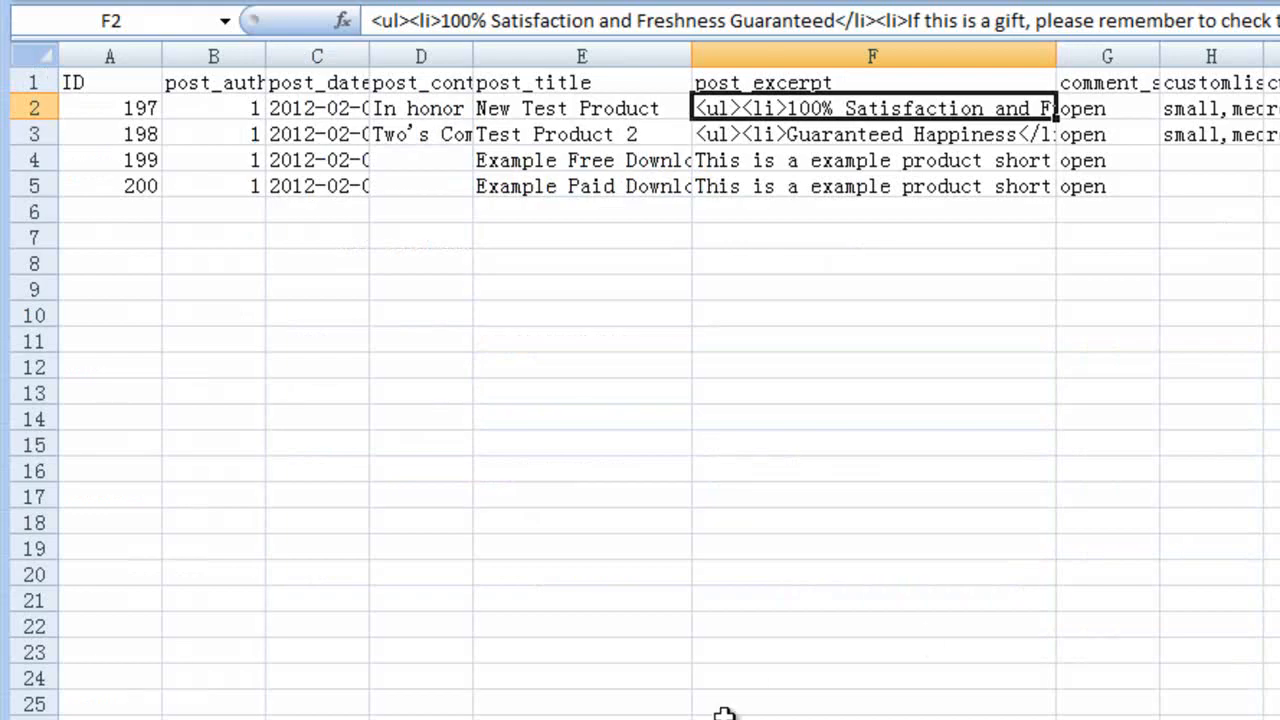
- Set the first product's price to 150 and save demo.csv, keeping the CSV format
{"action": "scroll", "coordinate": [640, 380], "scroll_direction": "right", "scroll_amount": 6}
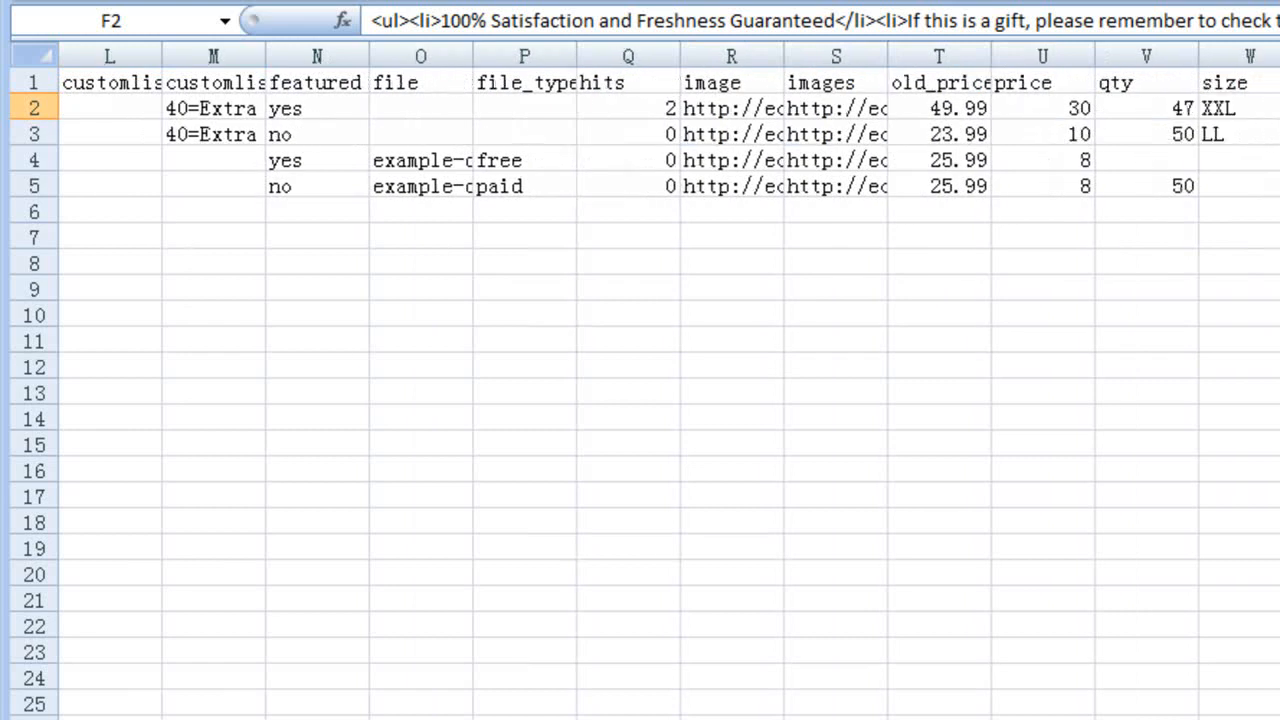
{"action": "left_click", "coordinate": [1048, 106]}
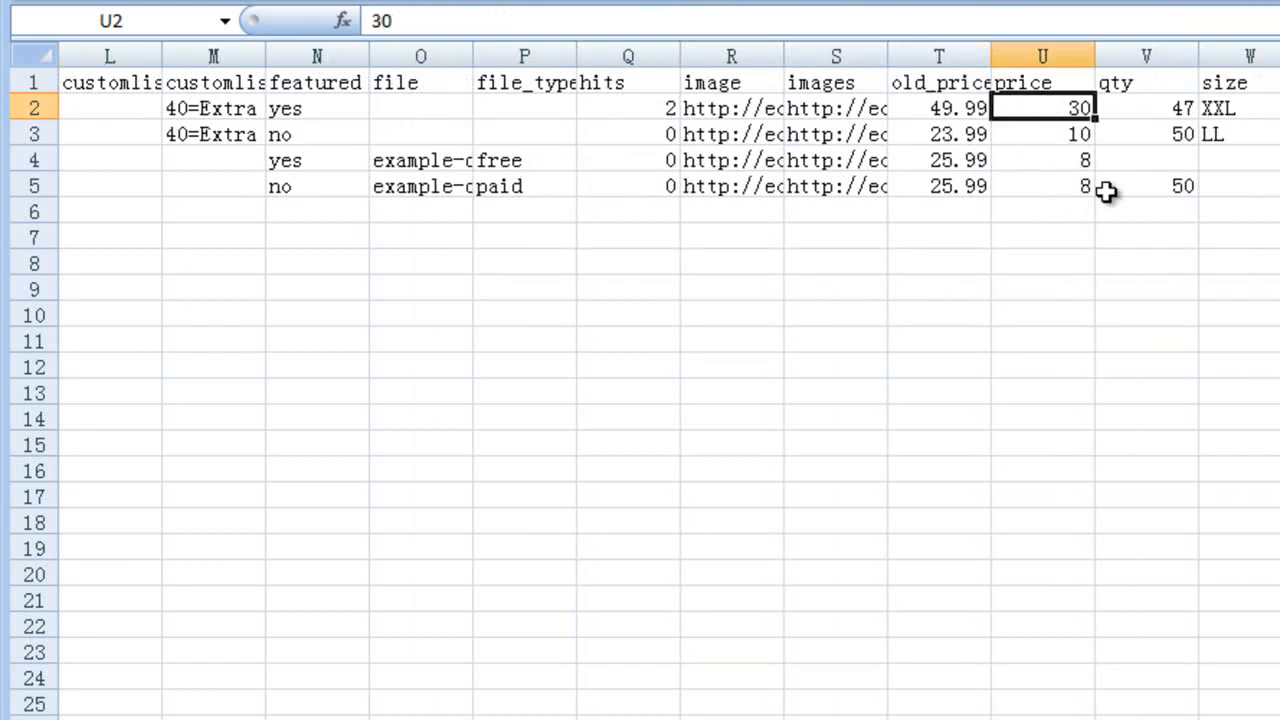
{"action": "type", "text": "150"}
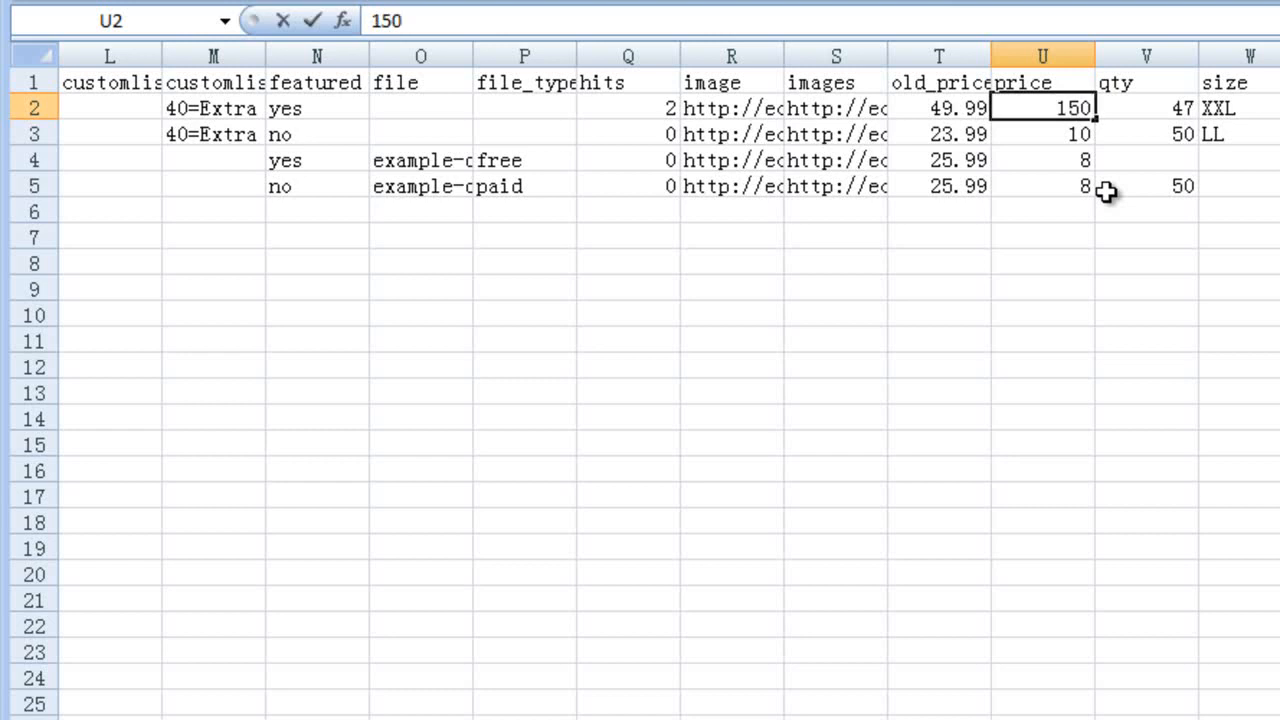
{"action": "key", "text": "ctrl+s"}
{"action": "left_click", "coordinate": [680, 618]}
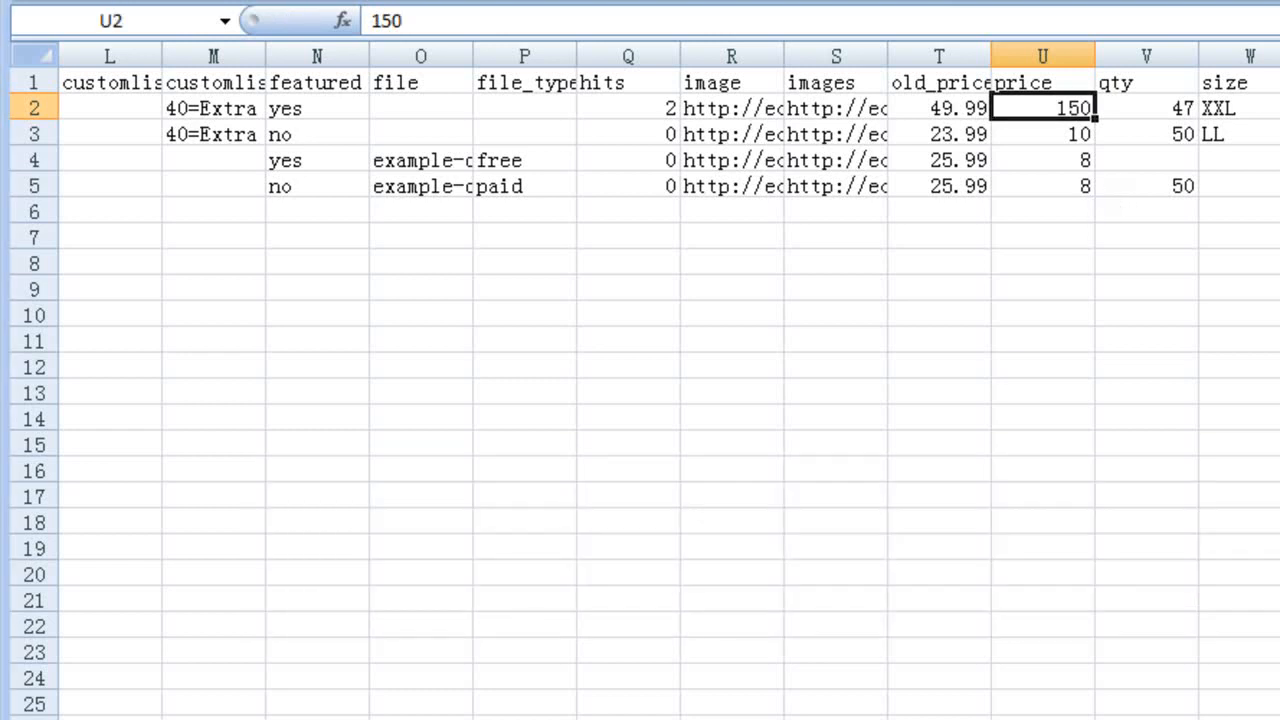
- Switch to WordPress and import the updated demo.csv through the CSV file import on the ShopperPress Tools page
{"action": "key", "text": "alt+Tab"}
{"action": "scroll", "coordinate": [660, 600], "scroll_direction": "up", "scroll_amount": 10}
{"action": "mouse_move", "coordinate": [113, 82]}
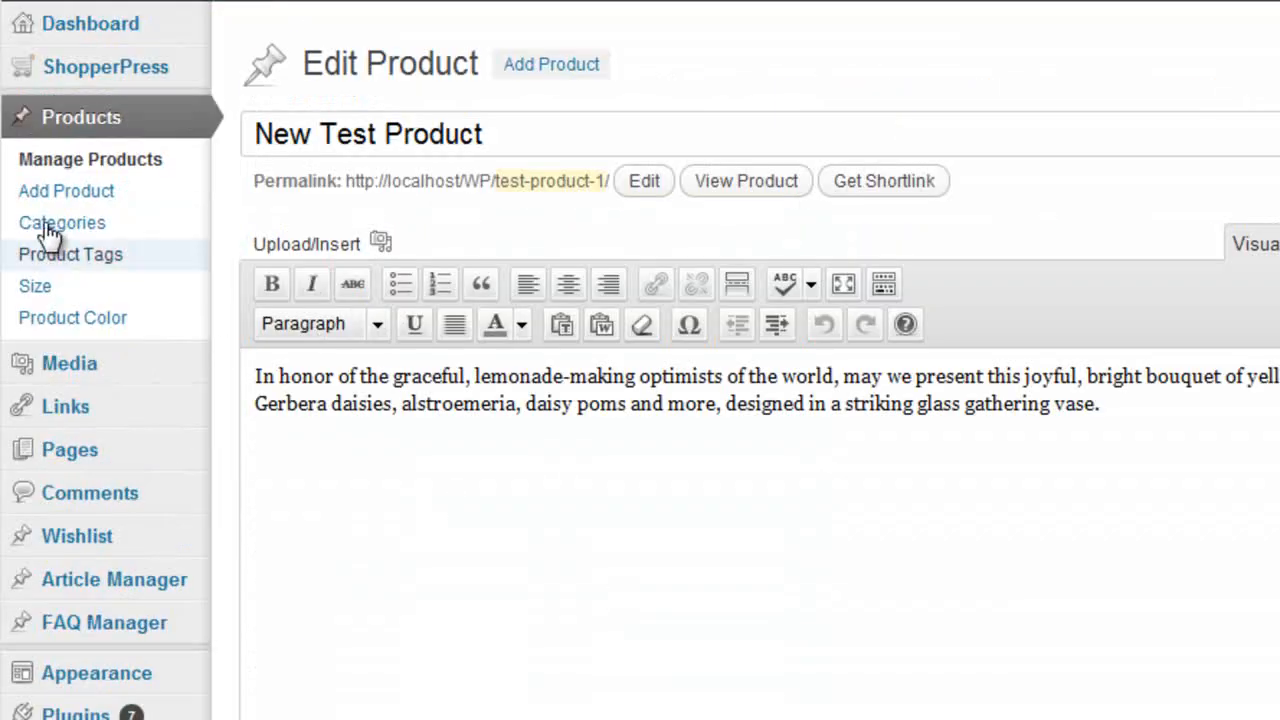
{"action": "mouse_move", "coordinate": [214, 74]}
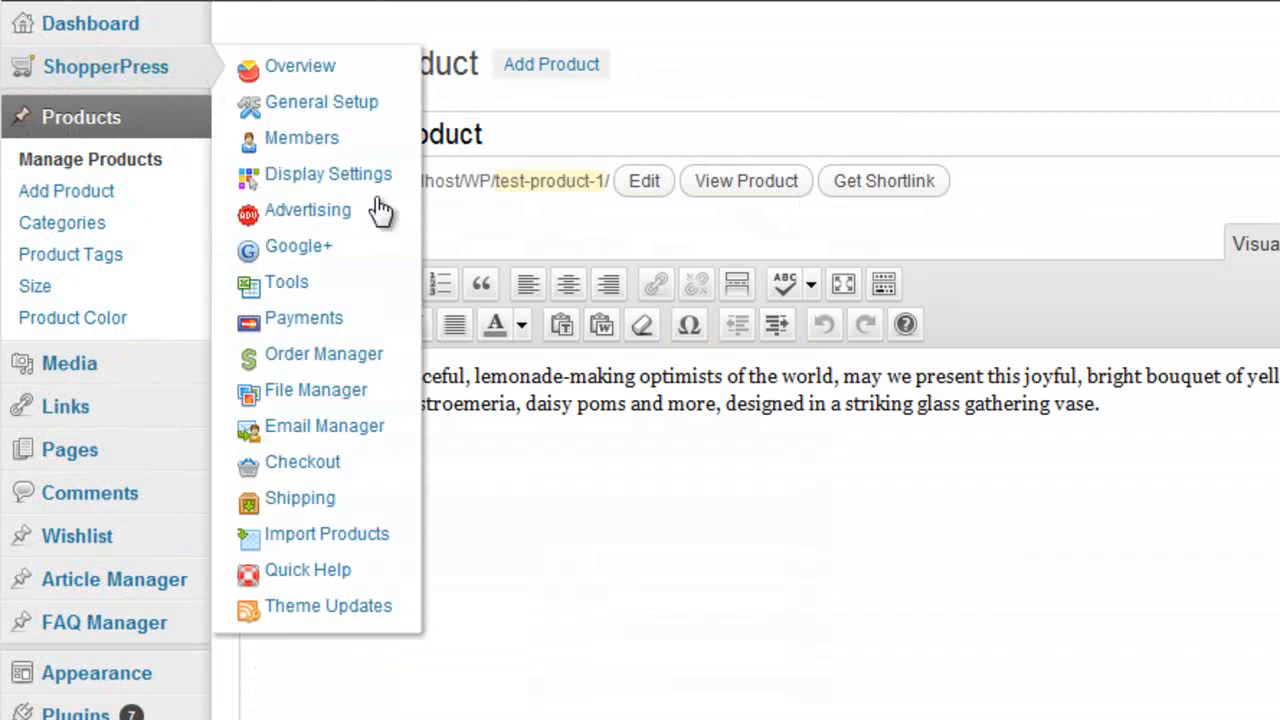
{"action": "left_click", "coordinate": [318, 290]}
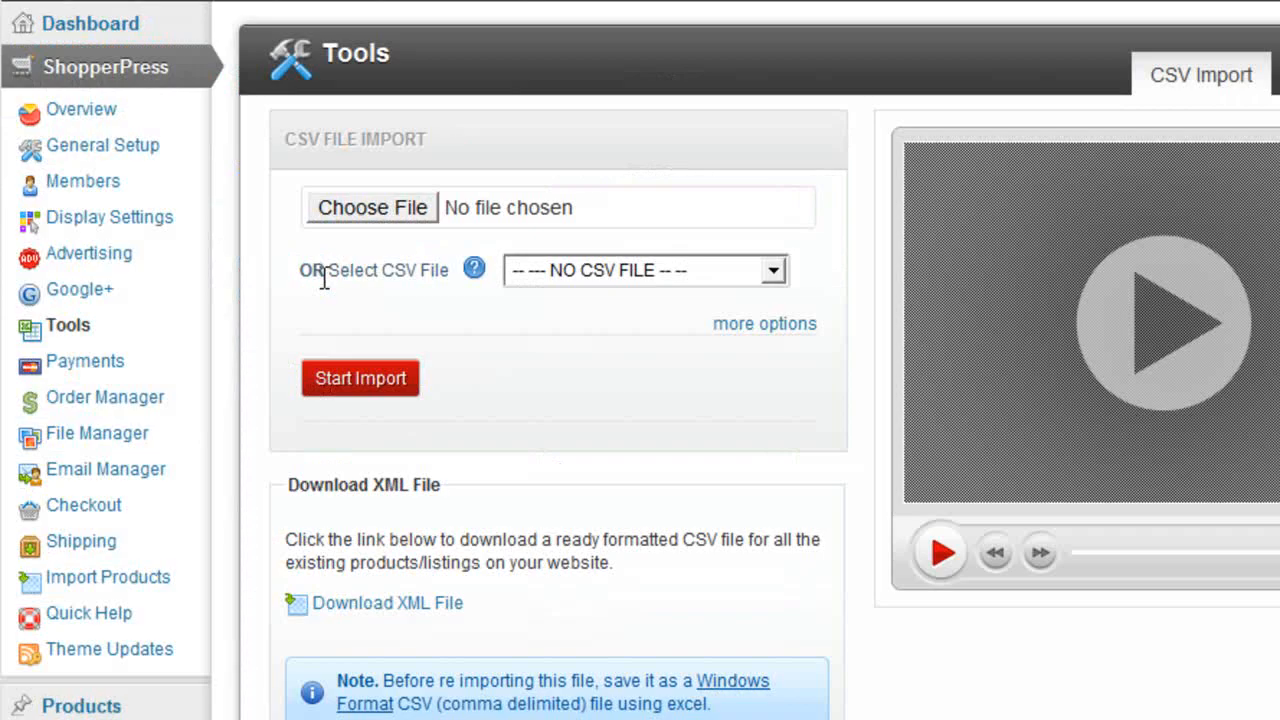
{"action": "left_click", "coordinate": [390, 210]}
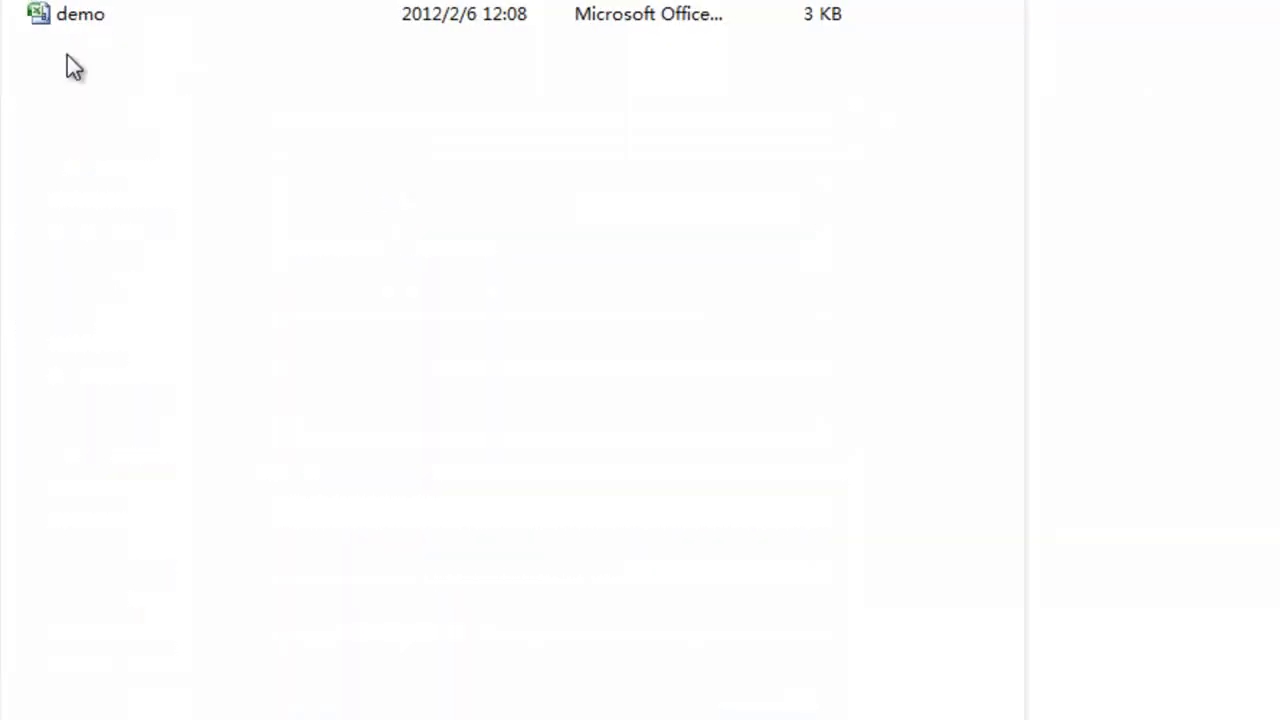
{"action": "double_click", "coordinate": [89, 34]}
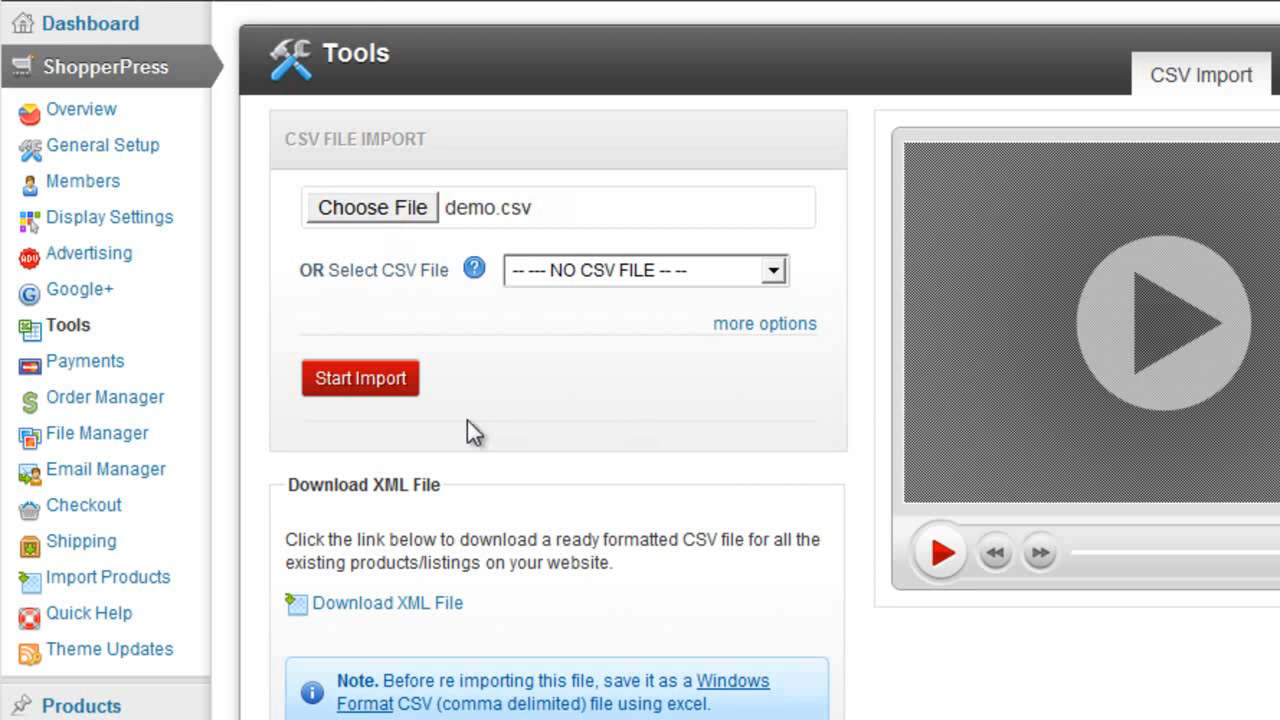
{"action": "left_click", "coordinate": [400, 380]}
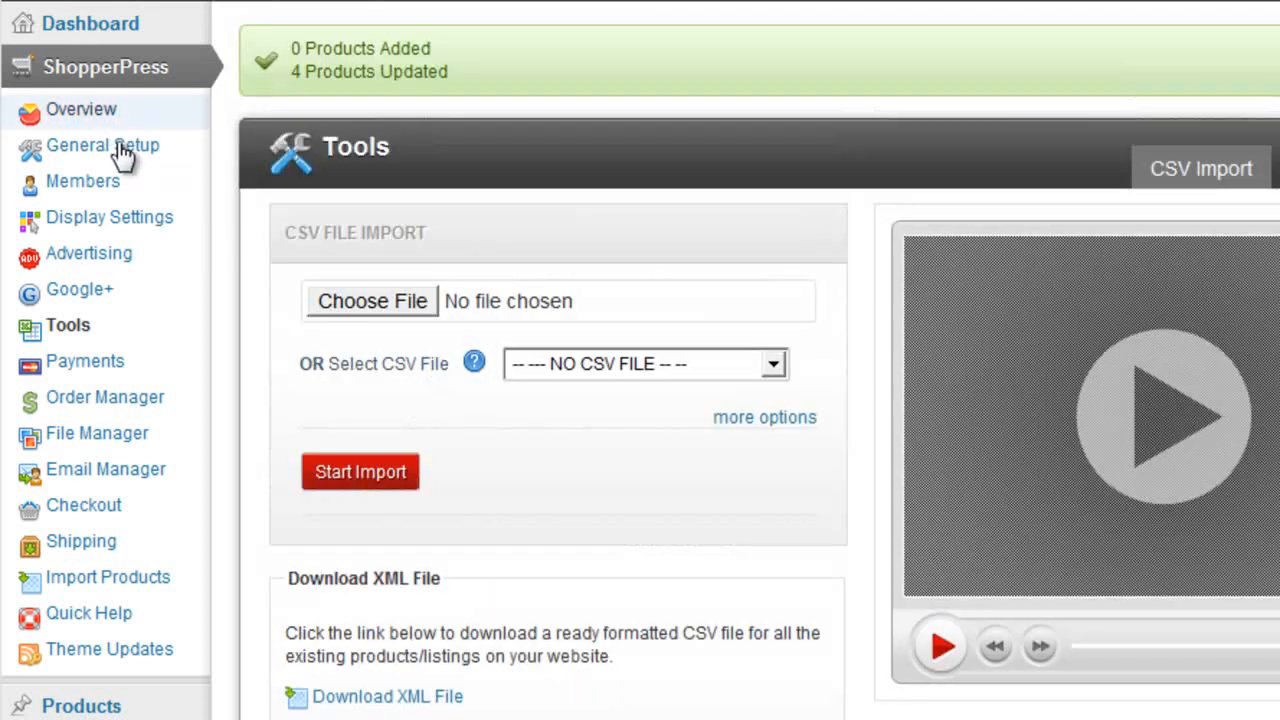
- Check the New Test Product's price in the Products list and on its edit page, and return to Excel
{"action": "left_click", "coordinate": [116, 692]}
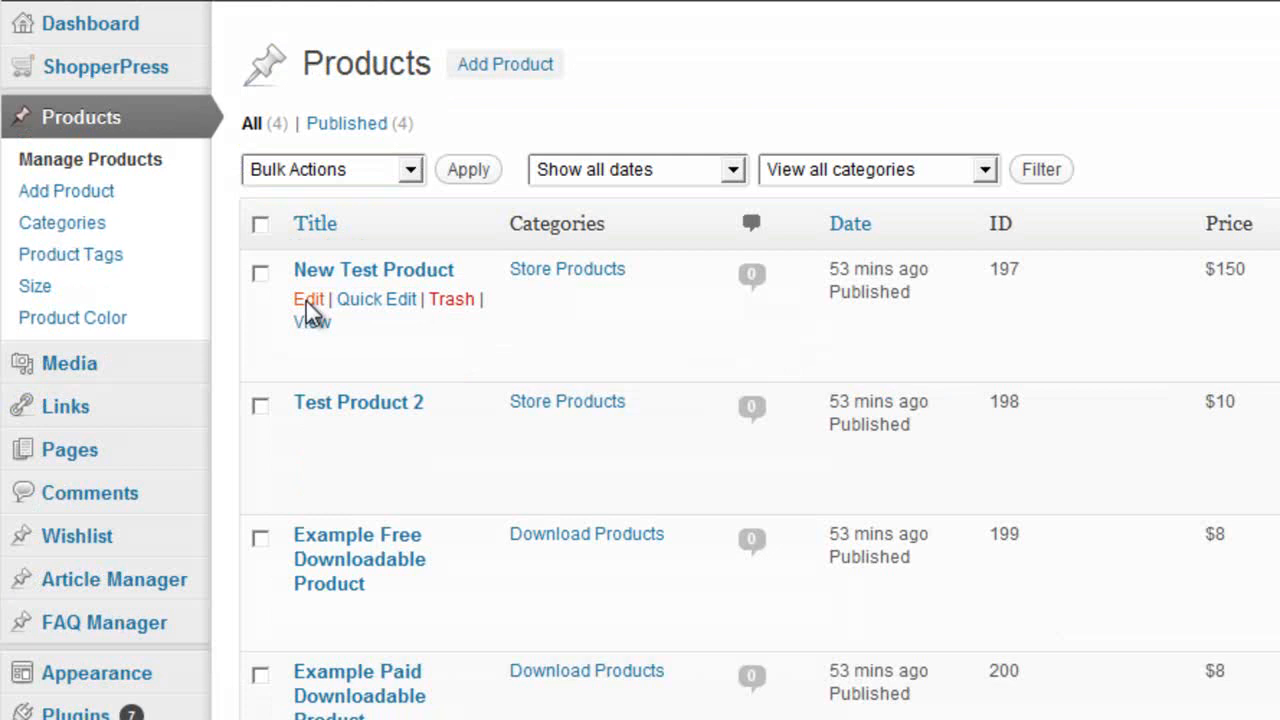
{"action": "left_click", "coordinate": [308, 300]}
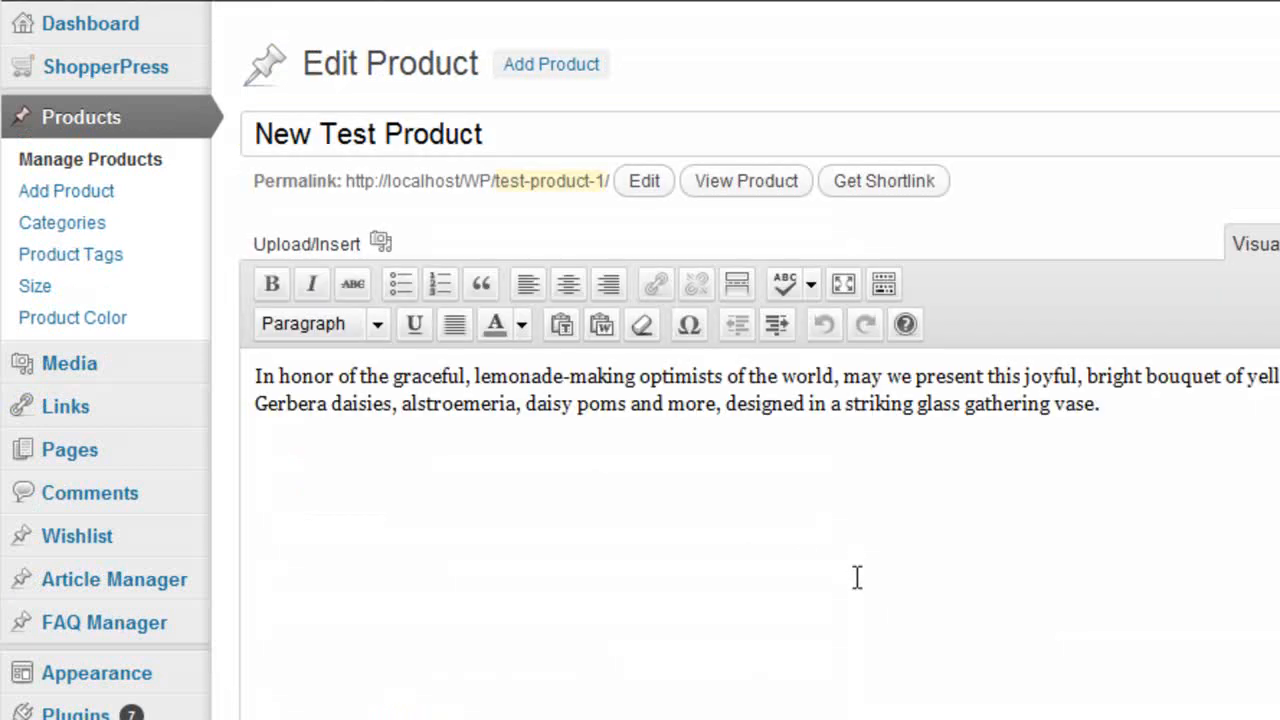
{"action": "scroll", "coordinate": [855, 578], "scroll_direction": "down", "scroll_amount": 8}
{"action": "scroll", "coordinate": [830, 588], "scroll_direction": "down", "scroll_amount": 3}
{"action": "double_click", "coordinate": [570, 488]}
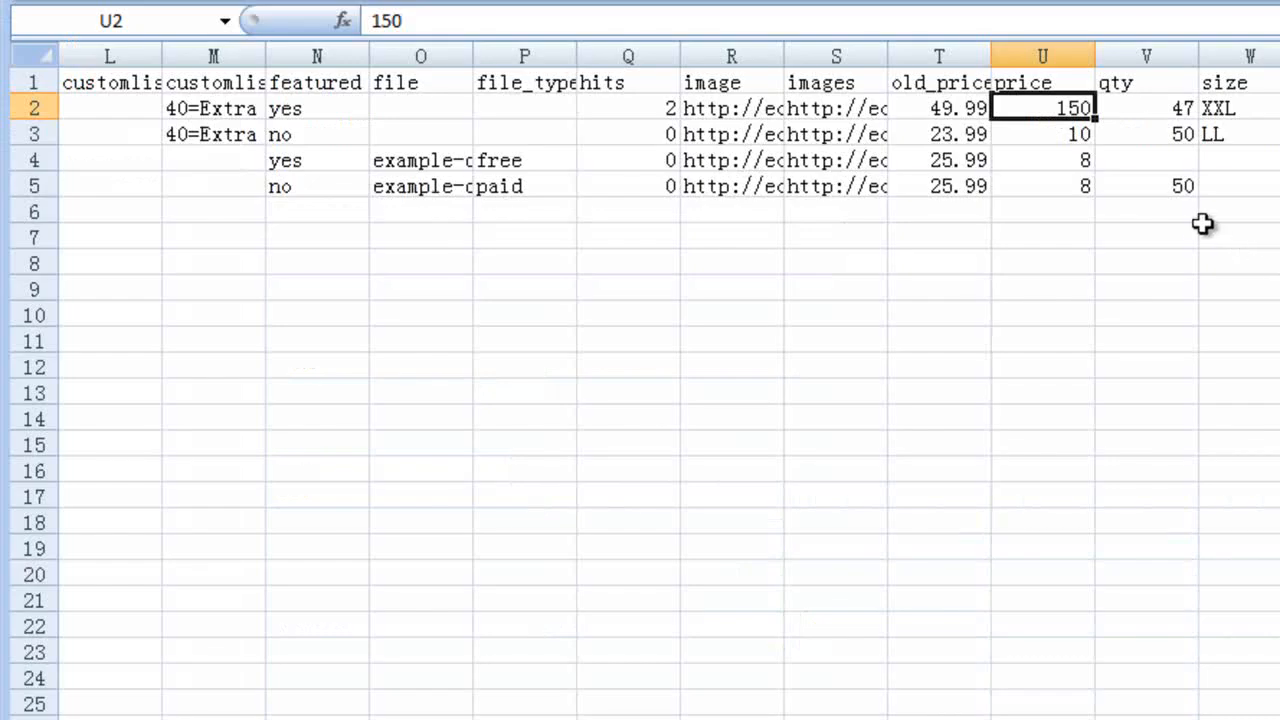
- Add a new column headed test_type directly after the category column
{"action": "left_click", "coordinate": [1100, 163]}
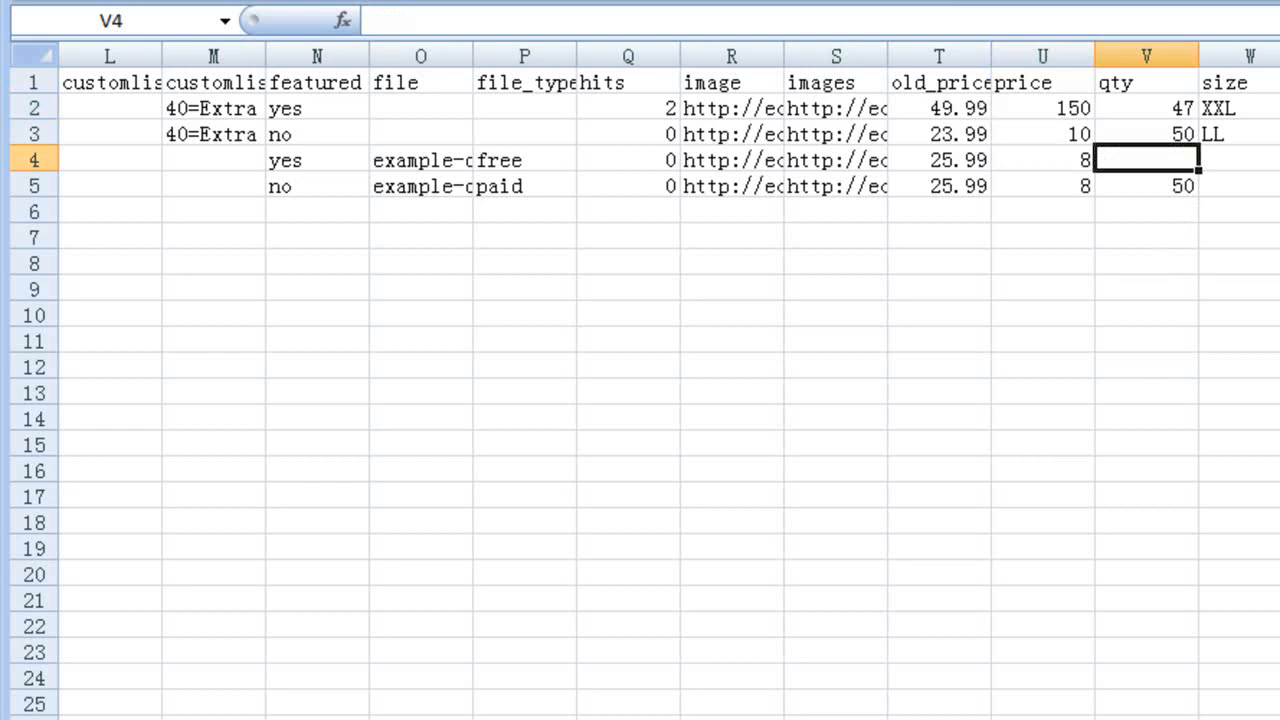
{"action": "scroll", "coordinate": [640, 400], "scroll_direction": "left", "scroll_amount": 5}
{"action": "scroll", "coordinate": [640, 400], "scroll_direction": "right", "scroll_amount": 5}
{"action": "left_click", "coordinate": [25, 82]}
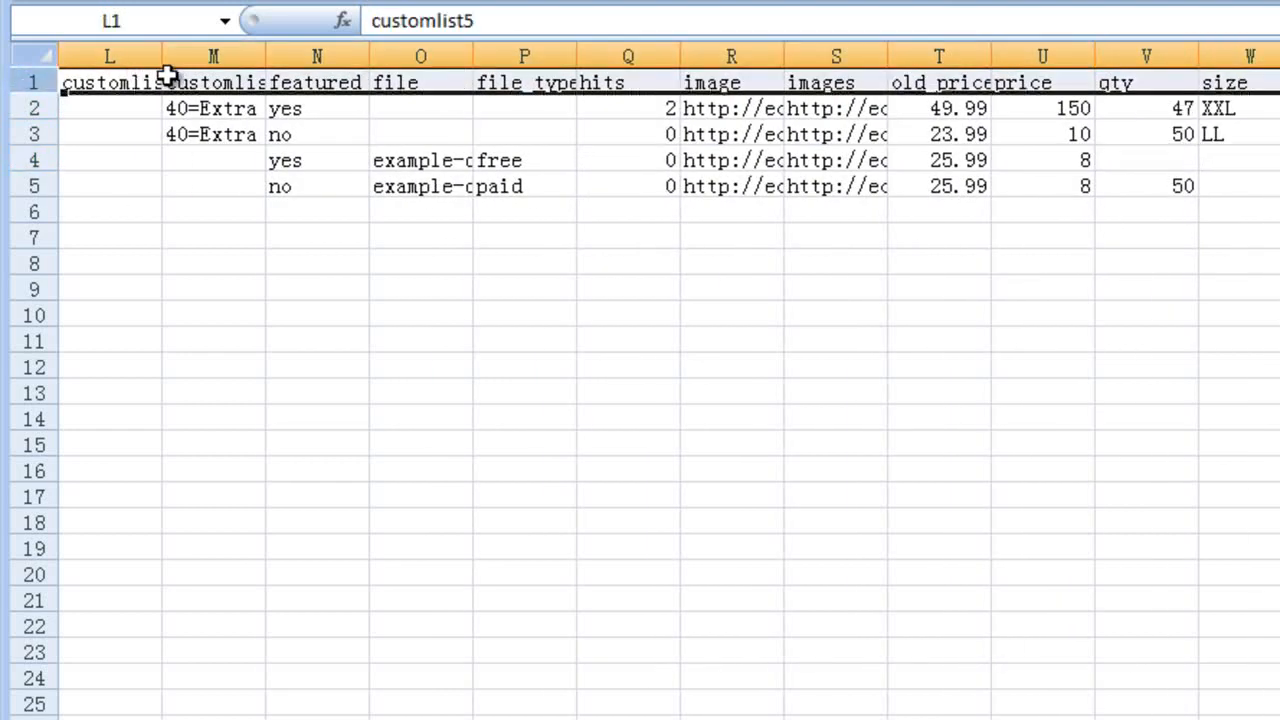
{"action": "left_click", "coordinate": [1279, 212]}
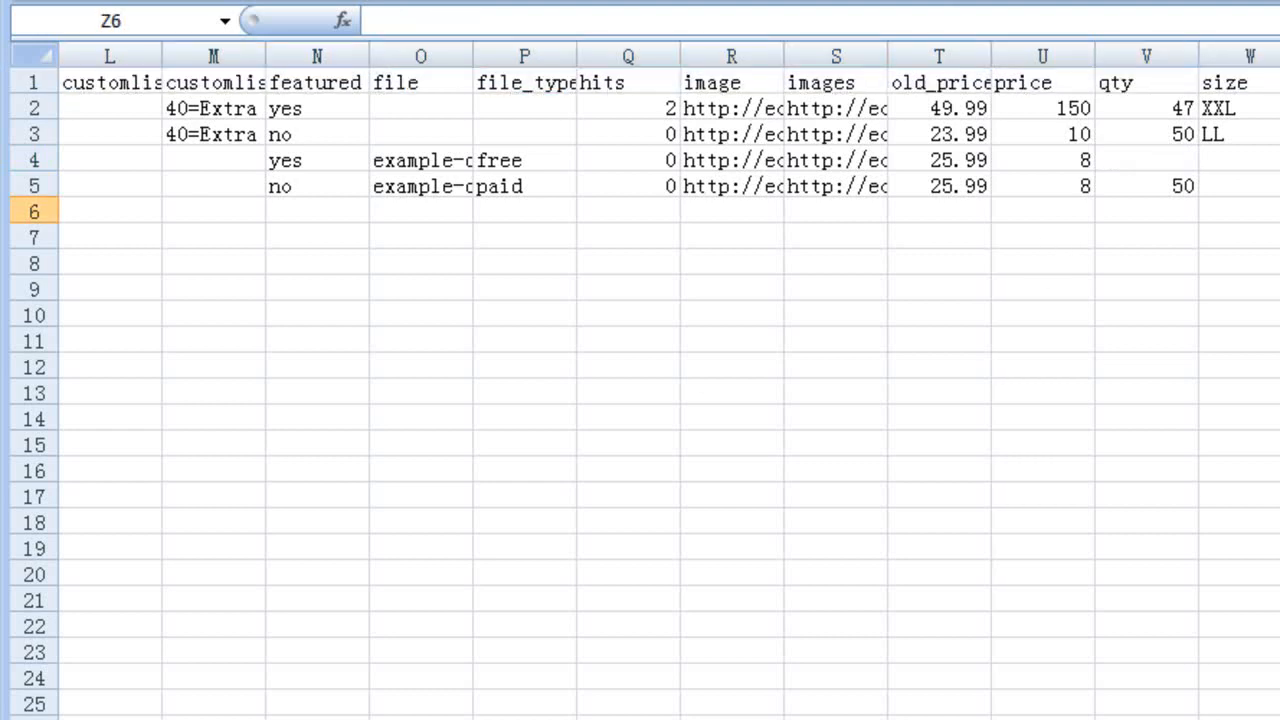
{"action": "left_click", "coordinate": [1279, 82]}
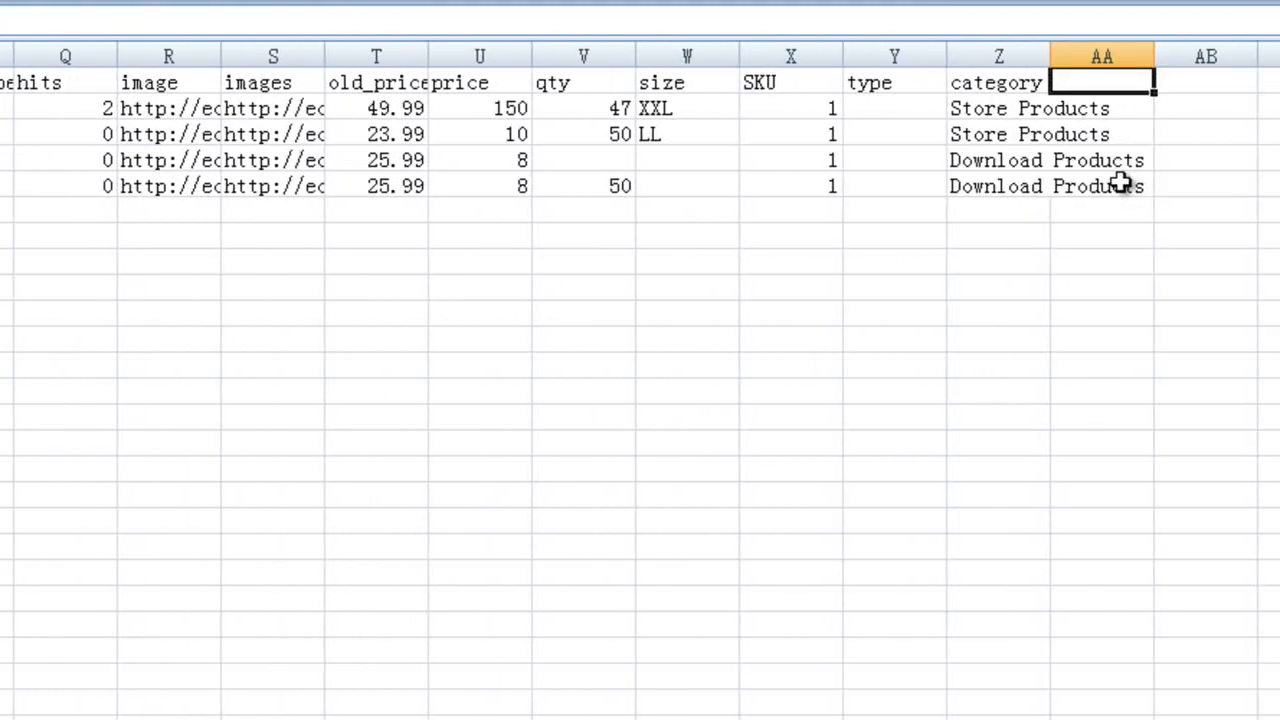
{"action": "type", "text": "test"}
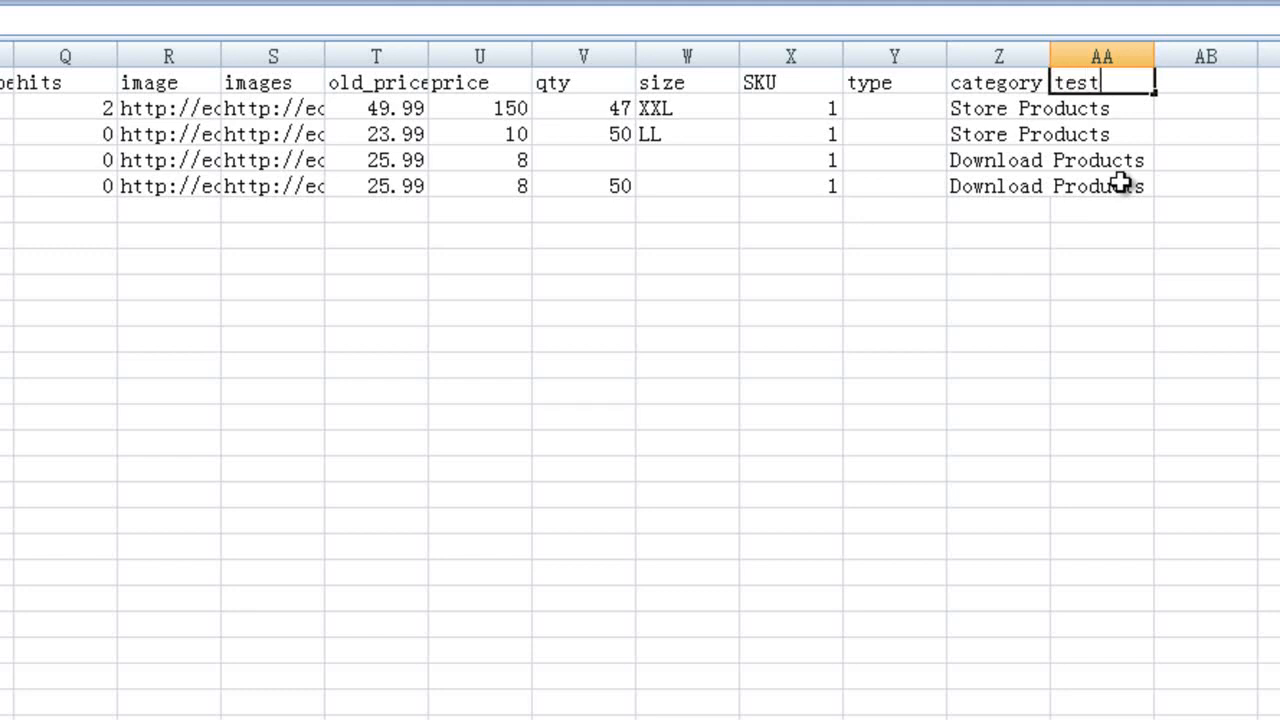
{"action": "type", "text": "_type"}
{"action": "key", "text": "Return"}
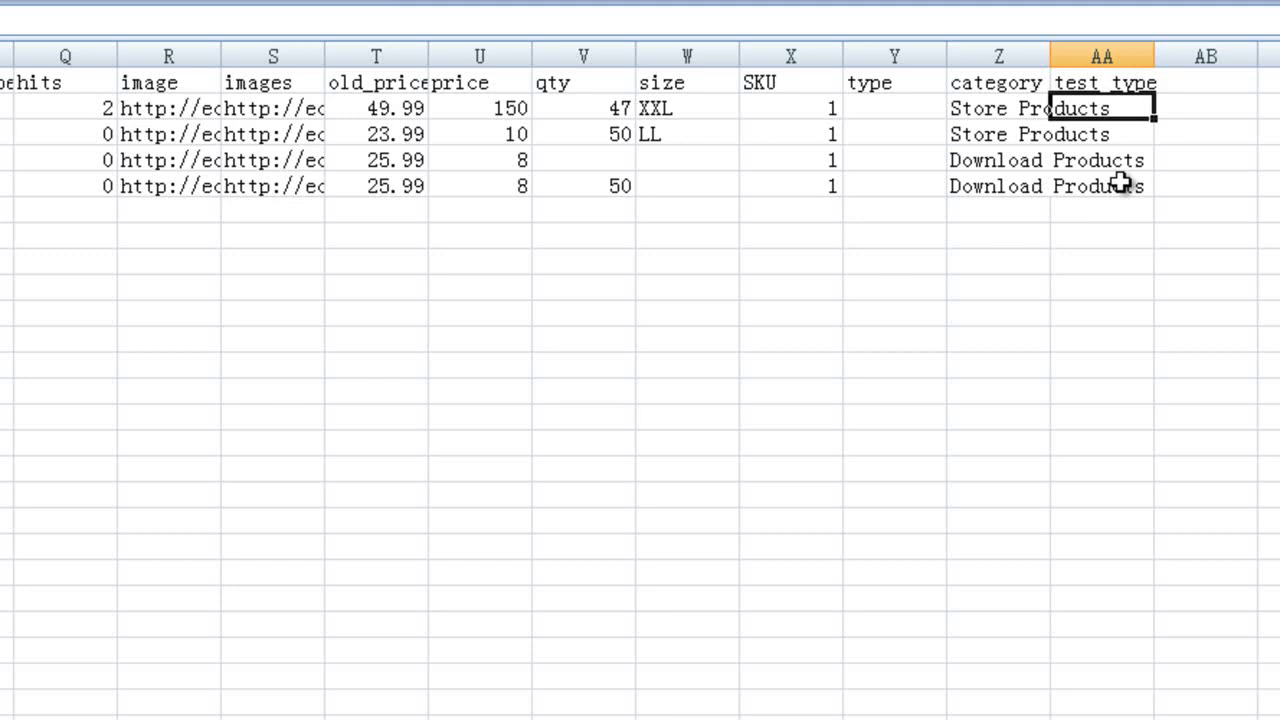
- Fill the test_type column with type1, type2, type3 and type4 for the four products, and save the CSV file
{"action": "type", "text": "type1"}
{"action": "key", "text": "Return"}
{"action": "type", "text": "ty"}
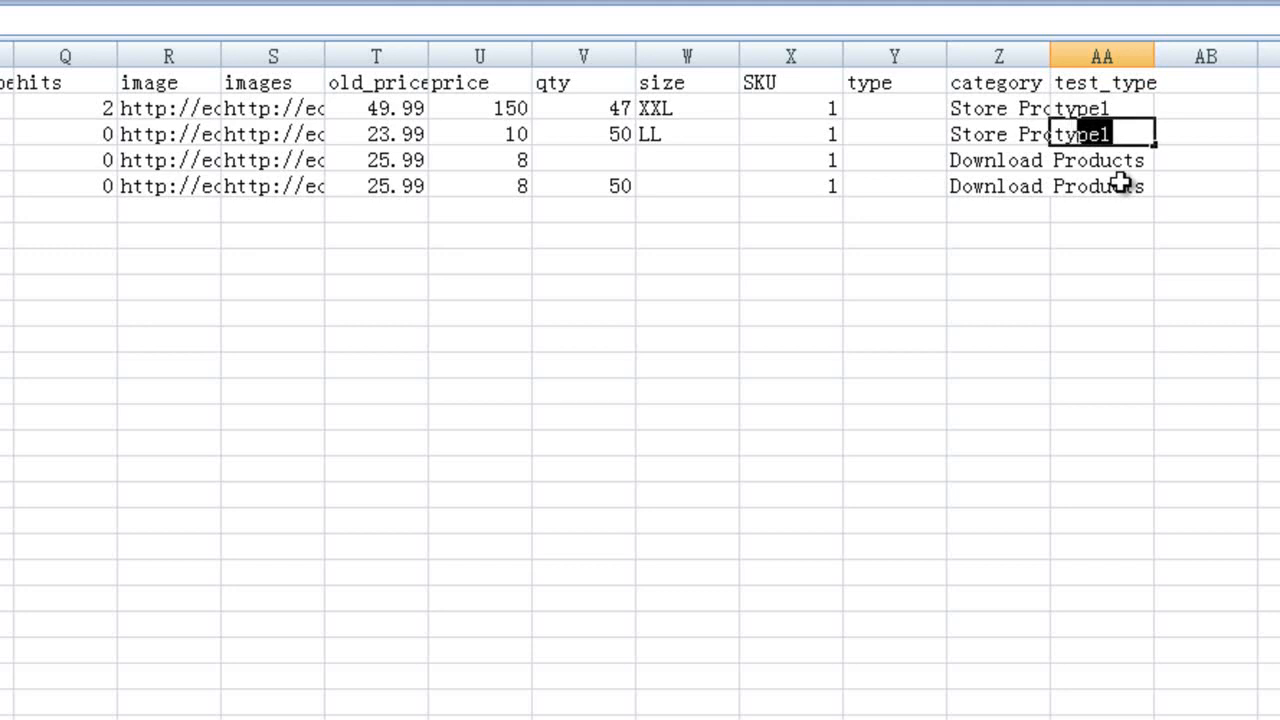
{"action": "type", "text": "pe2"}
{"action": "key", "text": "Return"}
{"action": "type", "text": "type3"}
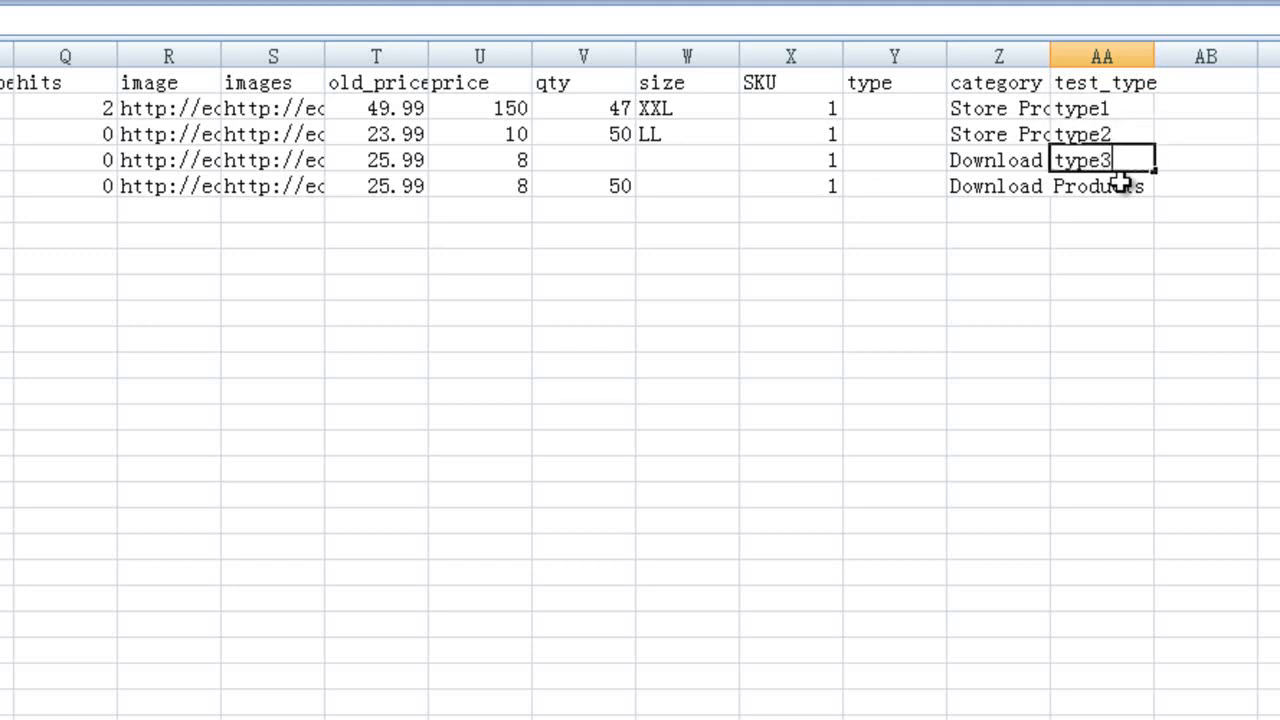
{"action": "key", "text": "Return"}
{"action": "type", "text": "type4"}
{"action": "key", "text": "ctrl+s"}
- Switch to WordPress and import the updated demo.csv through the CSV file import on the ShopperPress Tools page
{"action": "left_click", "coordinate": [106, 620]}
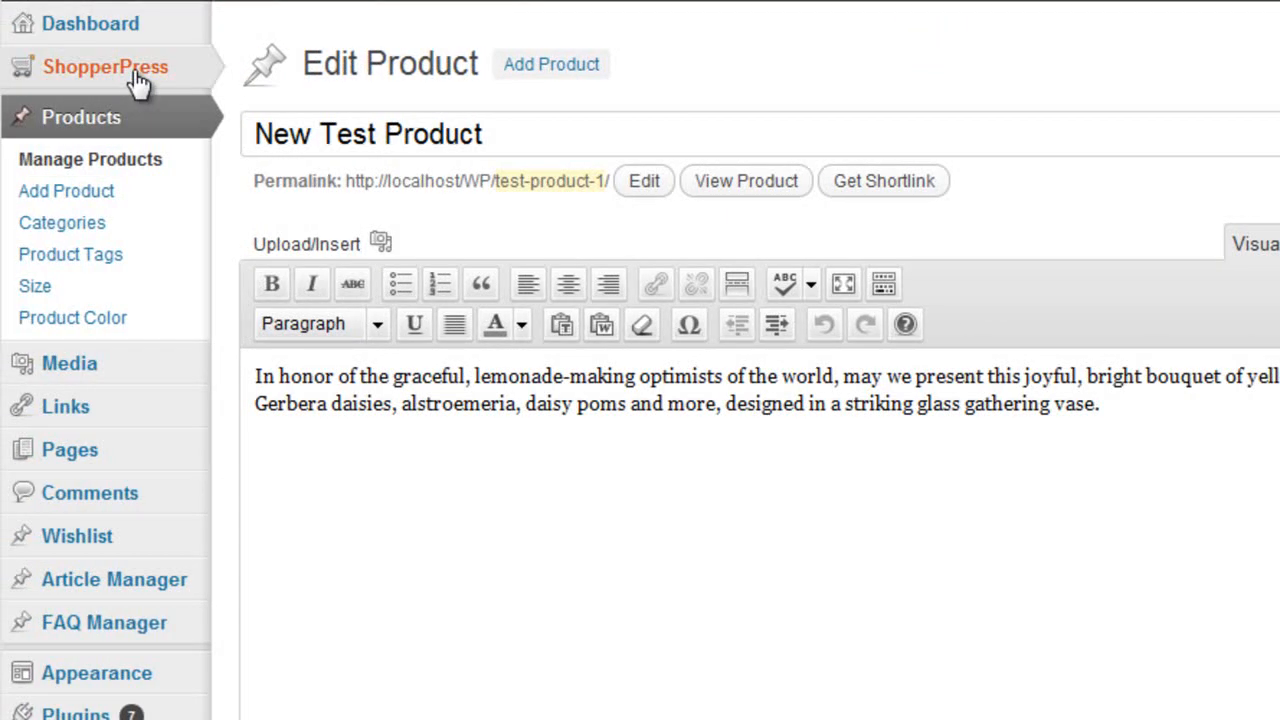
{"action": "mouse_move", "coordinate": [138, 84]}
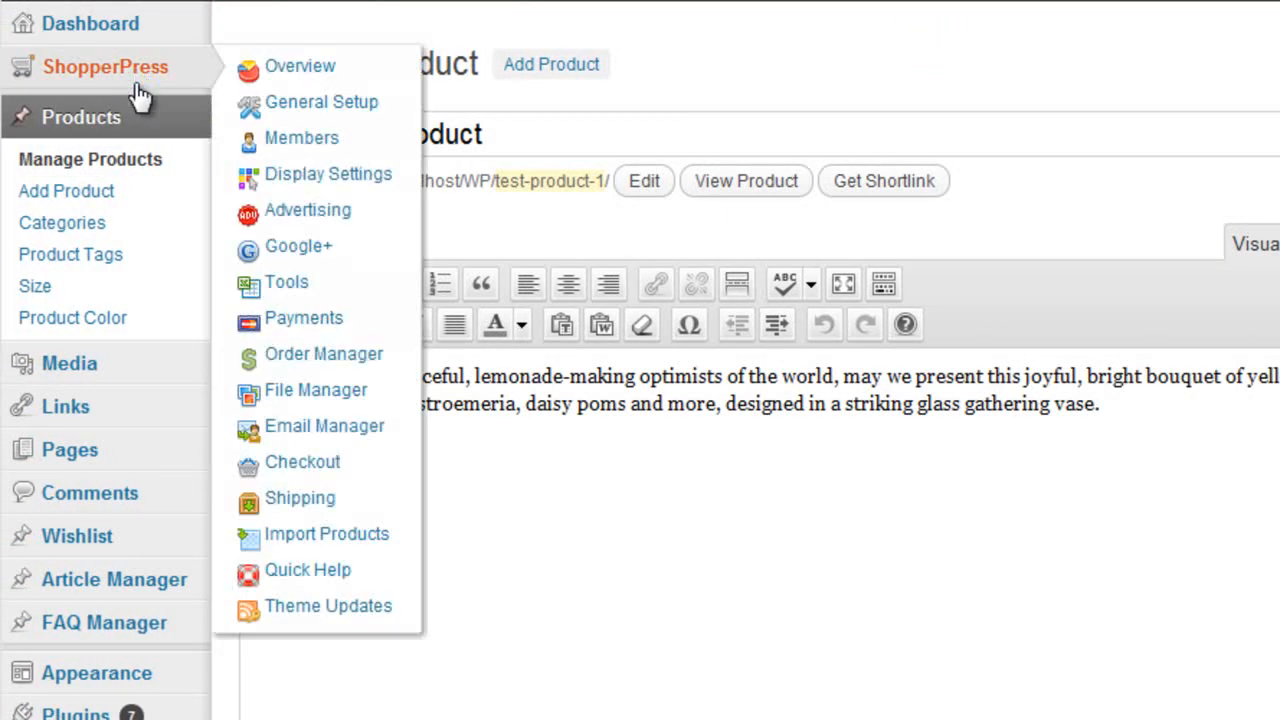
{"action": "left_click", "coordinate": [368, 296]}
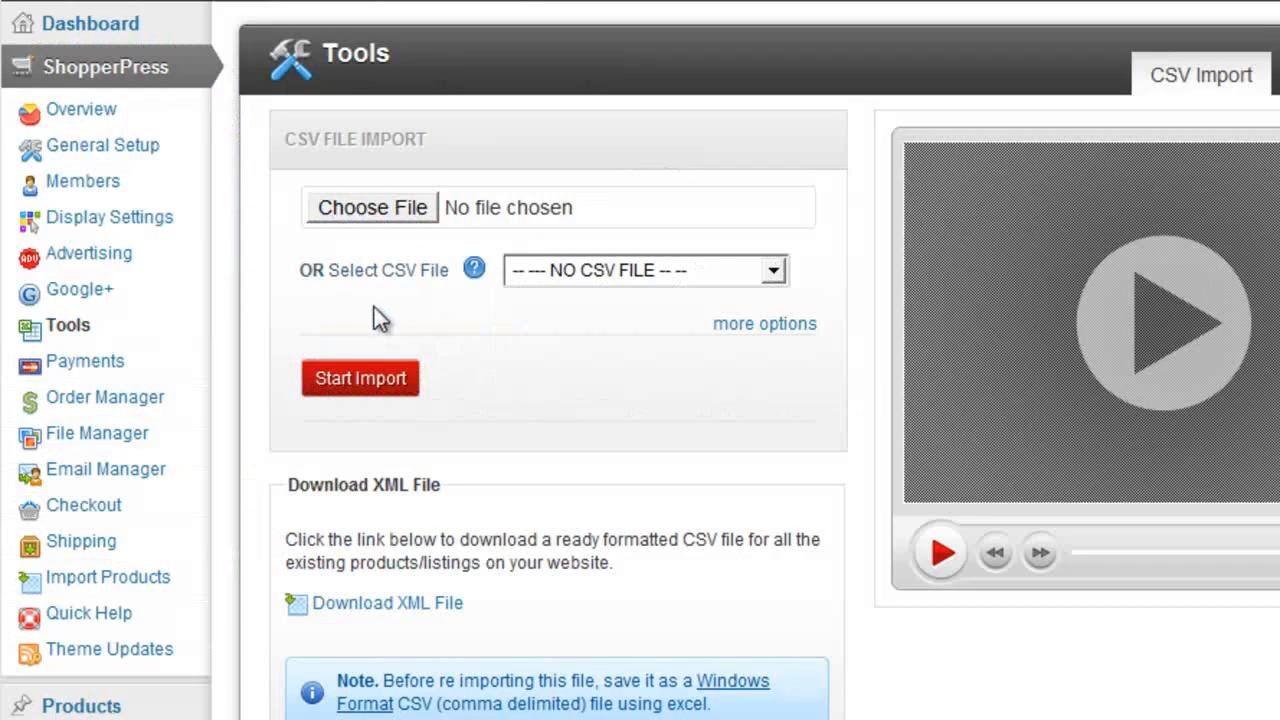
{"action": "left_click", "coordinate": [386, 191]}
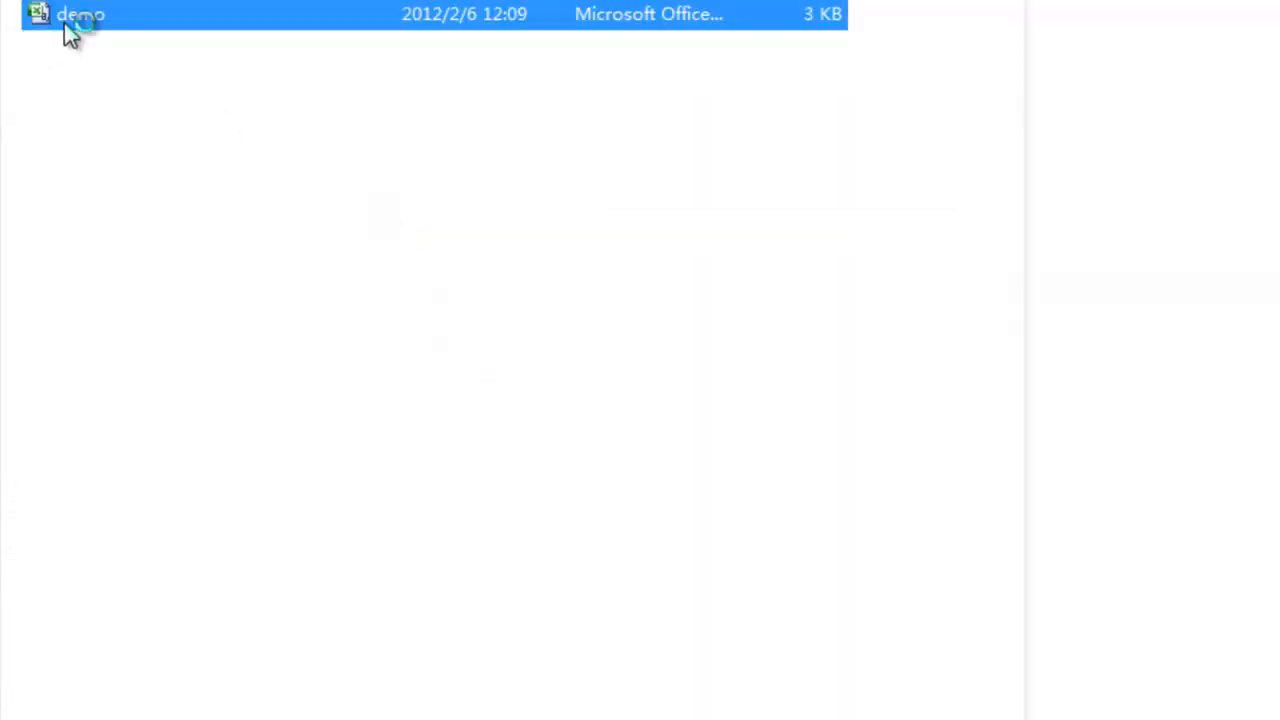
{"action": "double_click", "coordinate": [65, 26]}
{"action": "left_click", "coordinate": [363, 372]}
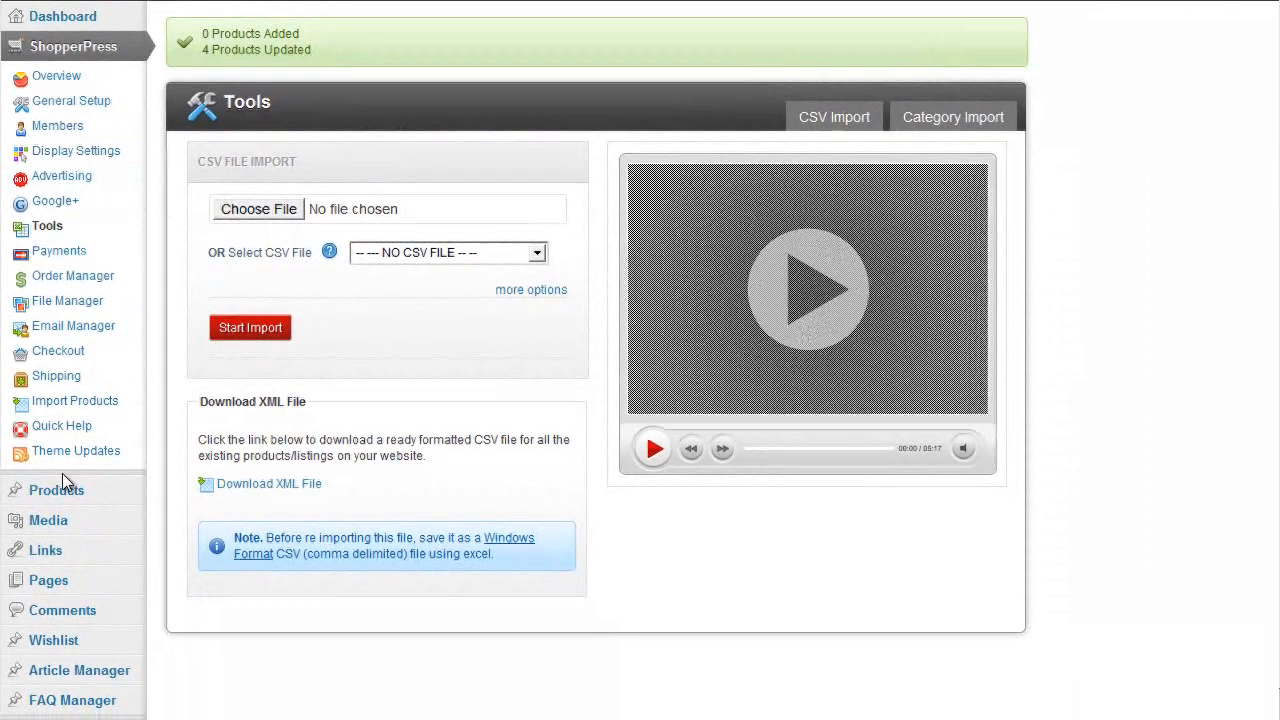
- Open New Test Product from the Products list for editing and show the Custom Fields section on its edit page
{"action": "left_click", "coordinate": [58, 489]}
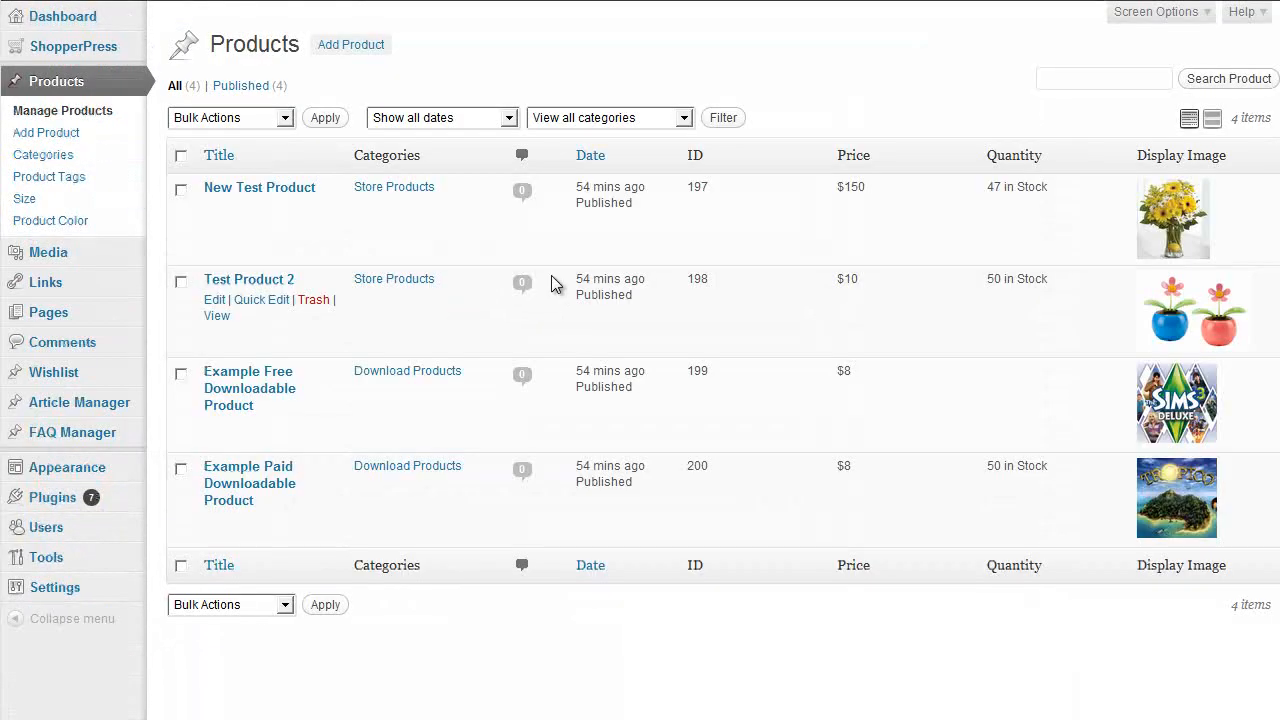
{"action": "left_click", "coordinate": [259, 187]}
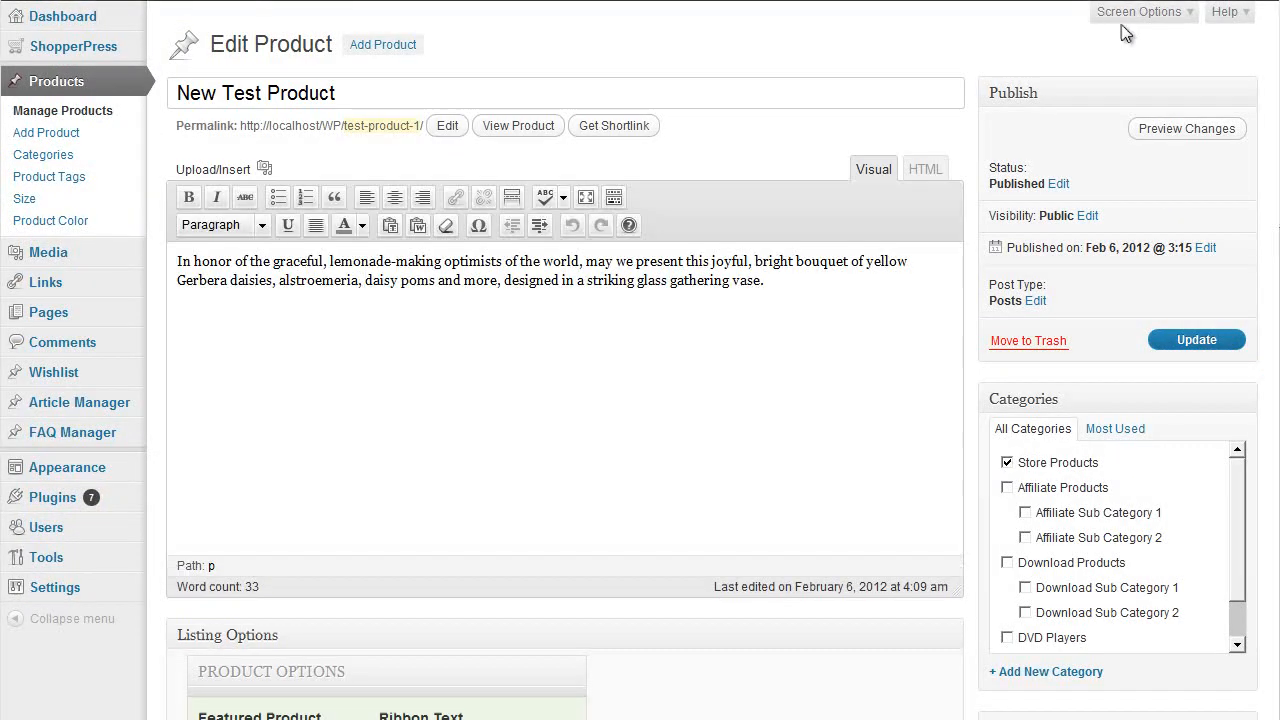
{"action": "left_click", "coordinate": [1190, 12]}
{"action": "left_click", "coordinate": [533, 62]}
- Check the test_type custom field and its value on the product's edit page
{"action": "scroll", "coordinate": [950, 310], "scroll_direction": "down", "scroll_amount": 7}
{"action": "scroll", "coordinate": [952, 316], "scroll_direction": "down", "scroll_amount": 20}
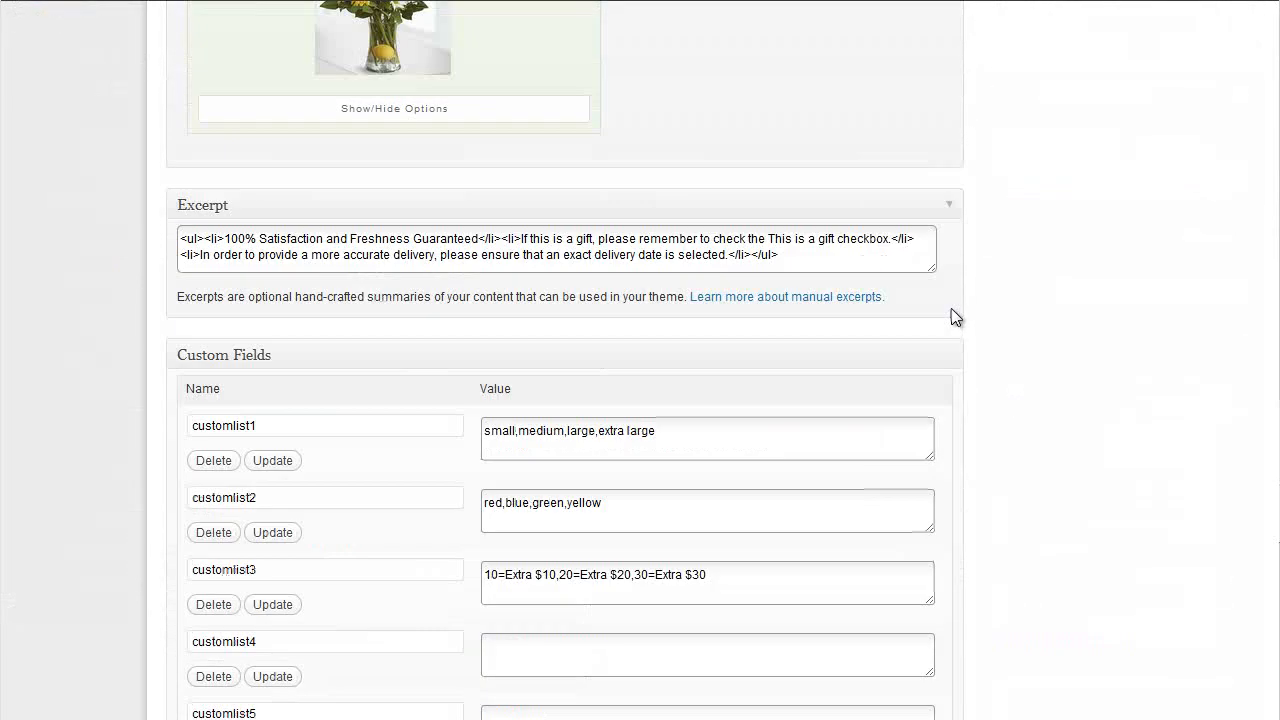
{"action": "scroll", "coordinate": [1042, 320], "scroll_direction": "down", "scroll_amount": 1}
{"action": "scroll", "coordinate": [1037, 320], "scroll_direction": "down", "scroll_amount": 6}
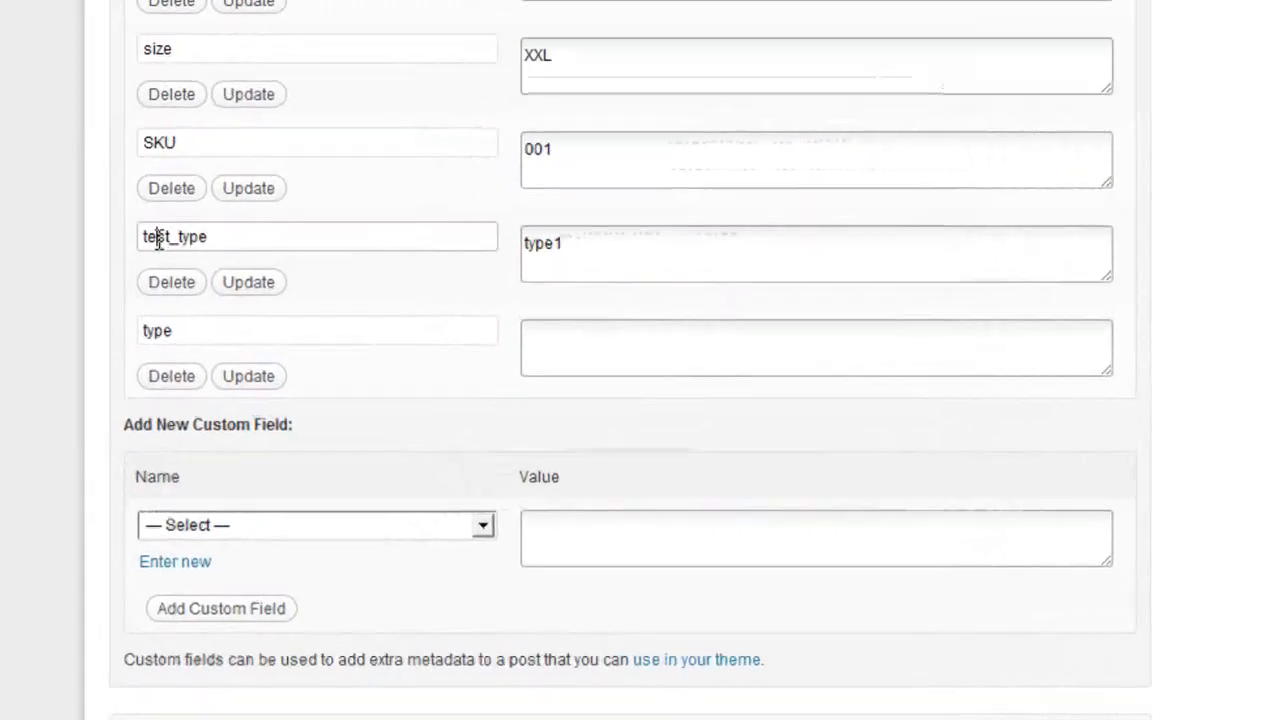
{"action": "left_click", "coordinate": [165, 257]}
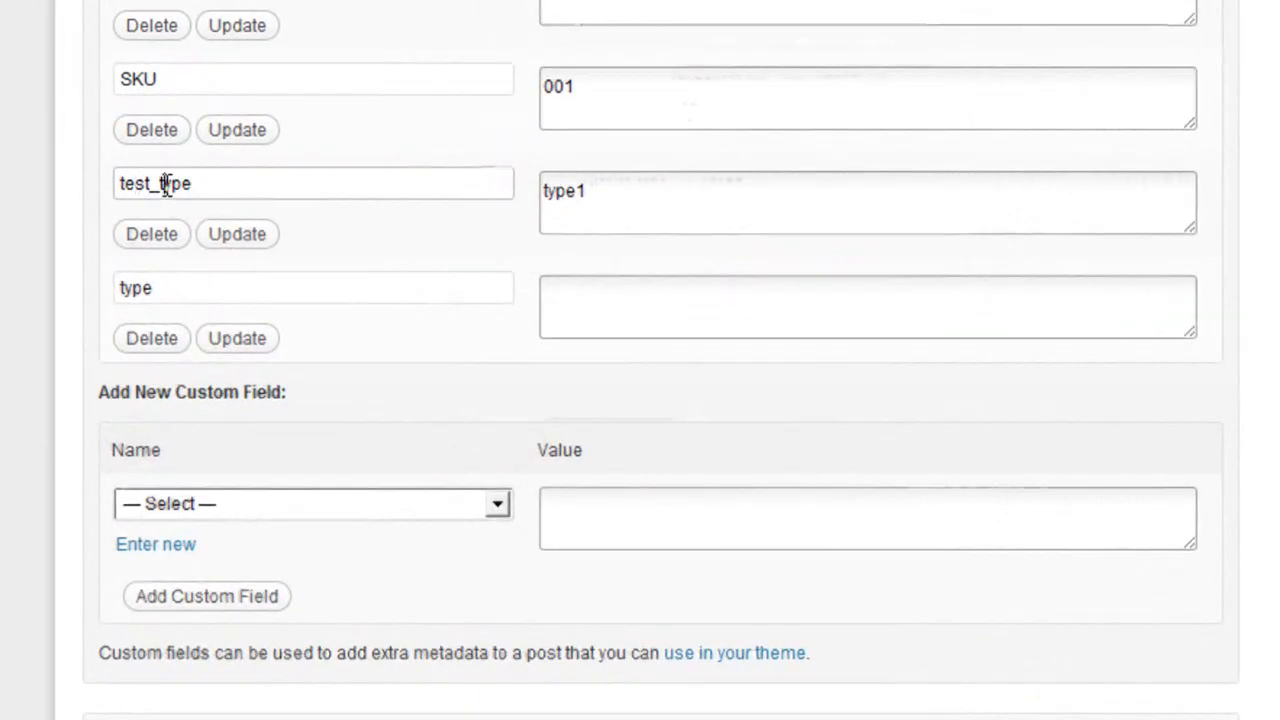
{"action": "left_click", "coordinate": [585, 191]}
{"action": "left_click_drag", "start_coordinate": [585, 191], "coordinate": [541, 192]}
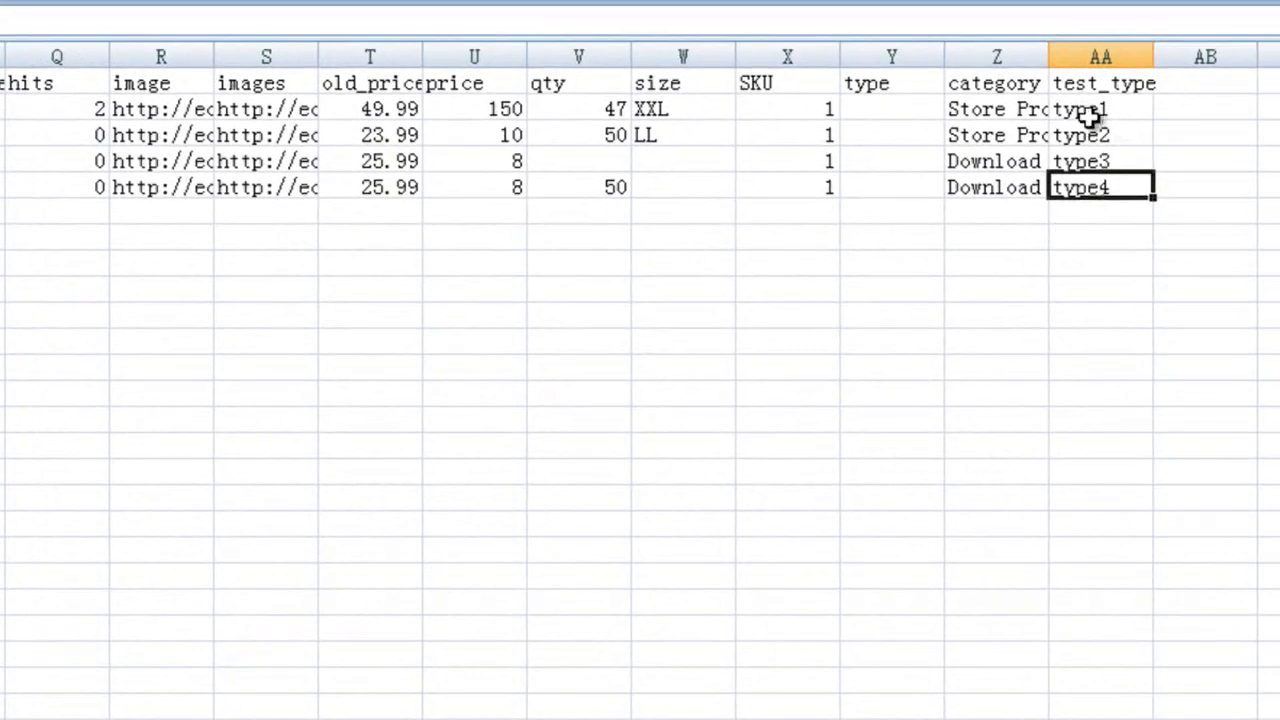
- Return to Excel and review the test_type values and the product IDs in the ID column
{"action": "left_click", "coordinate": [1085, 112]}
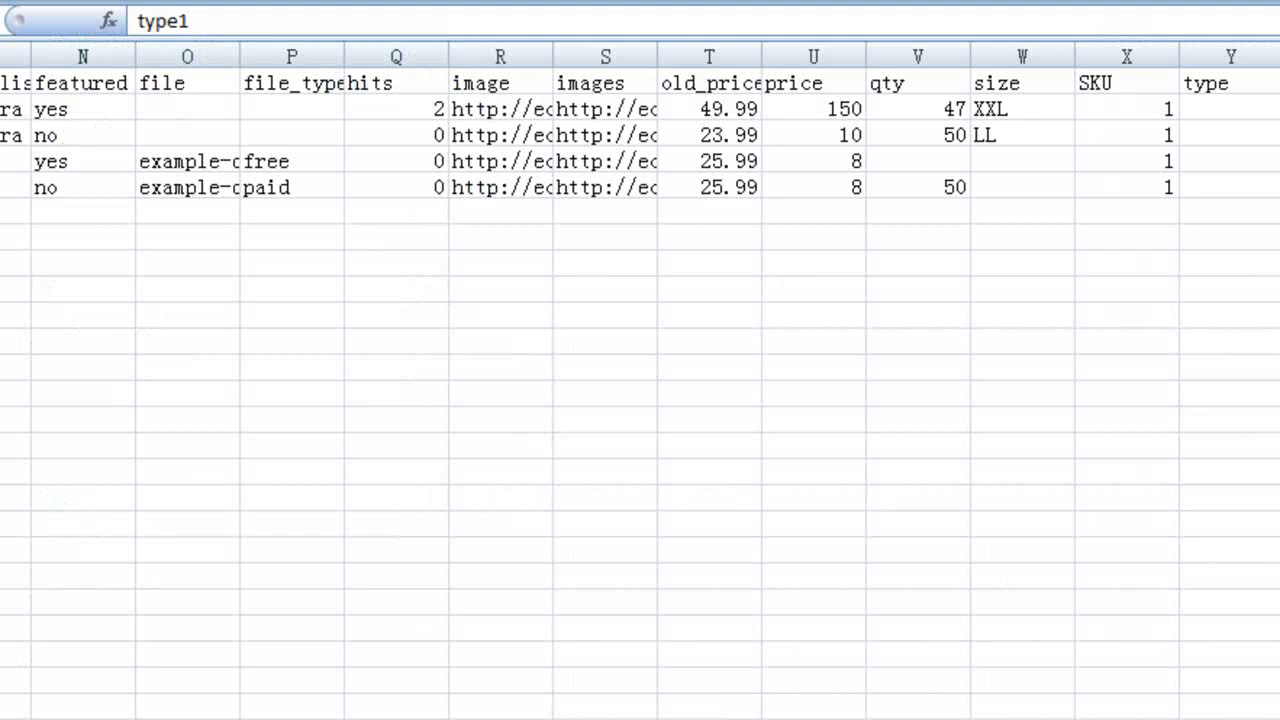
{"action": "key", "text": "Right"}
{"action": "key", "text": "Right"}
{"action": "scroll", "coordinate": [640, 380], "scroll_direction": "left", "scroll_amount": 11}
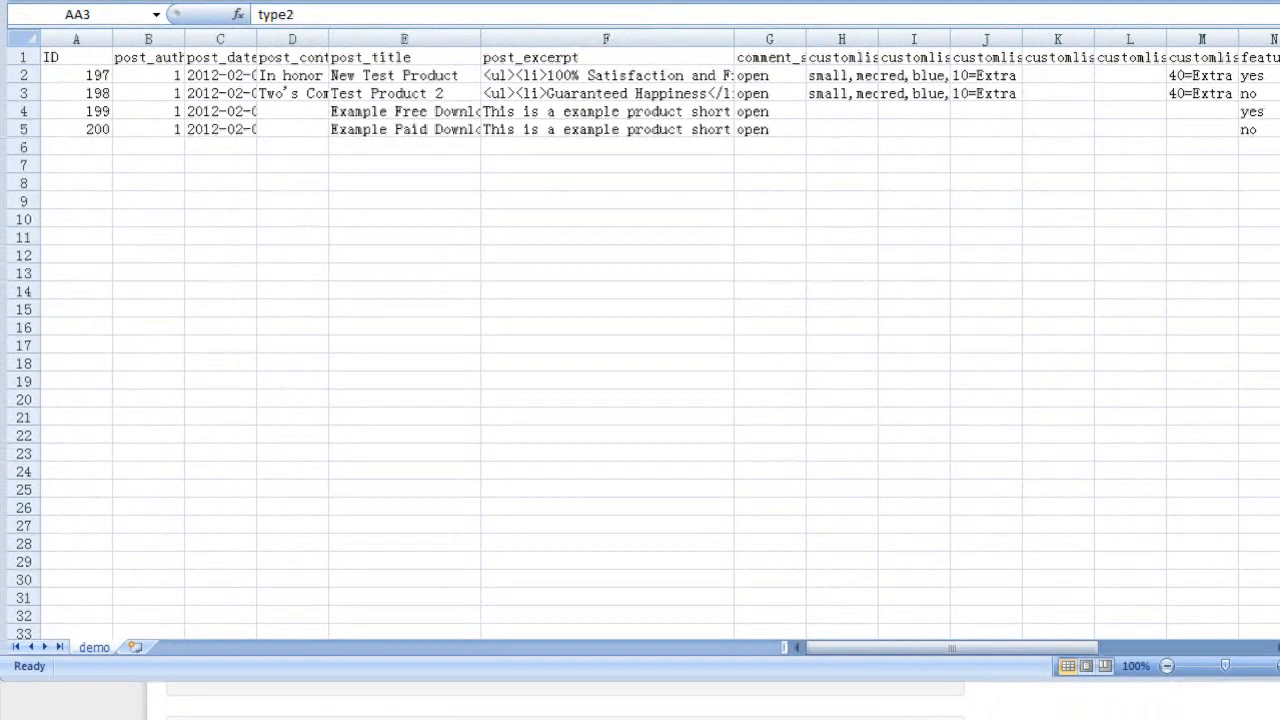
{"action": "left_click", "coordinate": [77, 147]}
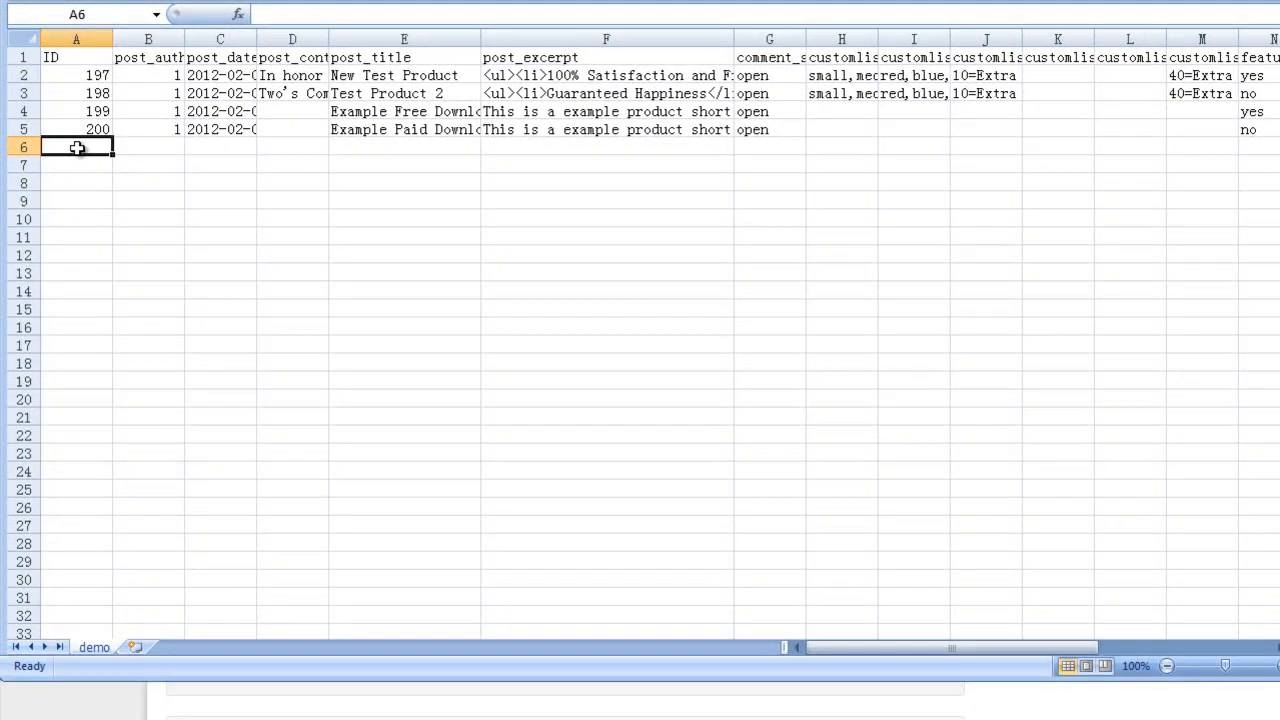
{"action": "left_click", "coordinate": [82, 75]}
{"action": "left_click", "coordinate": [86, 93]}
{"action": "left_click", "coordinate": [89, 111]}
{"action": "left_click", "coordinate": [92, 129]}
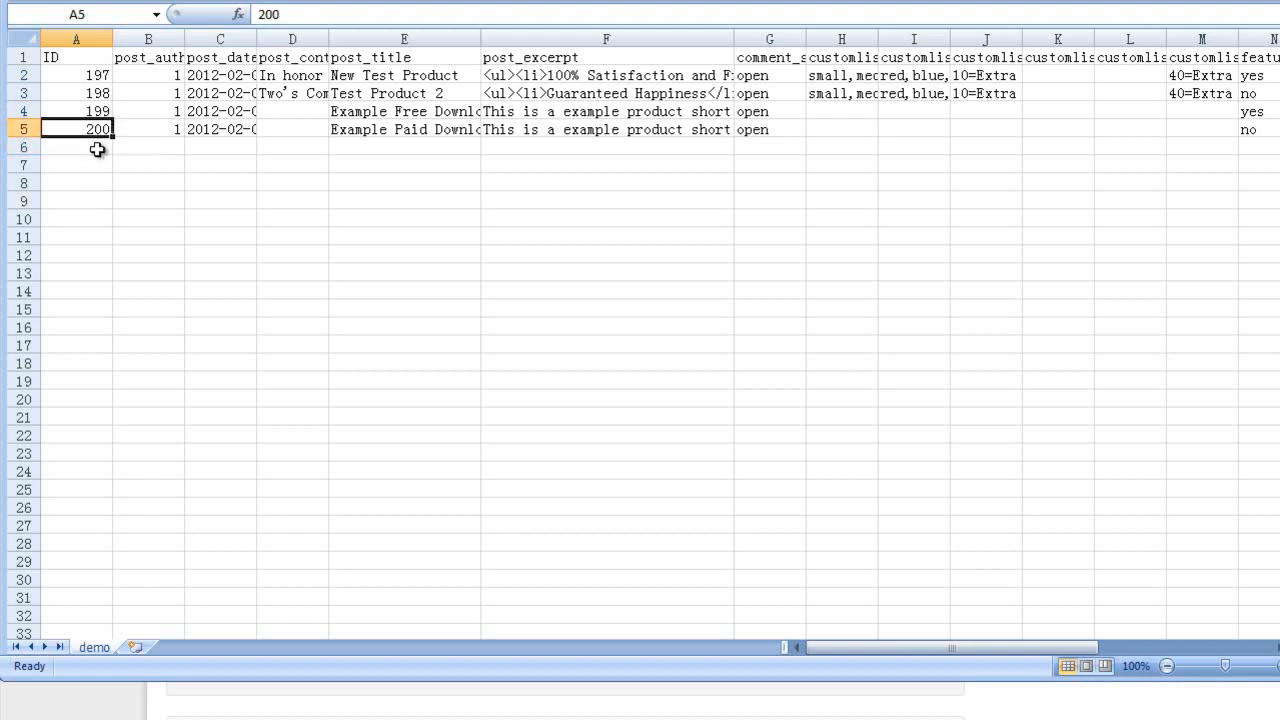
{"action": "left_click", "coordinate": [95, 149]}
- Insert a new column before the ID column and head it SKU
{"action": "left_click", "coordinate": [83, 42]}
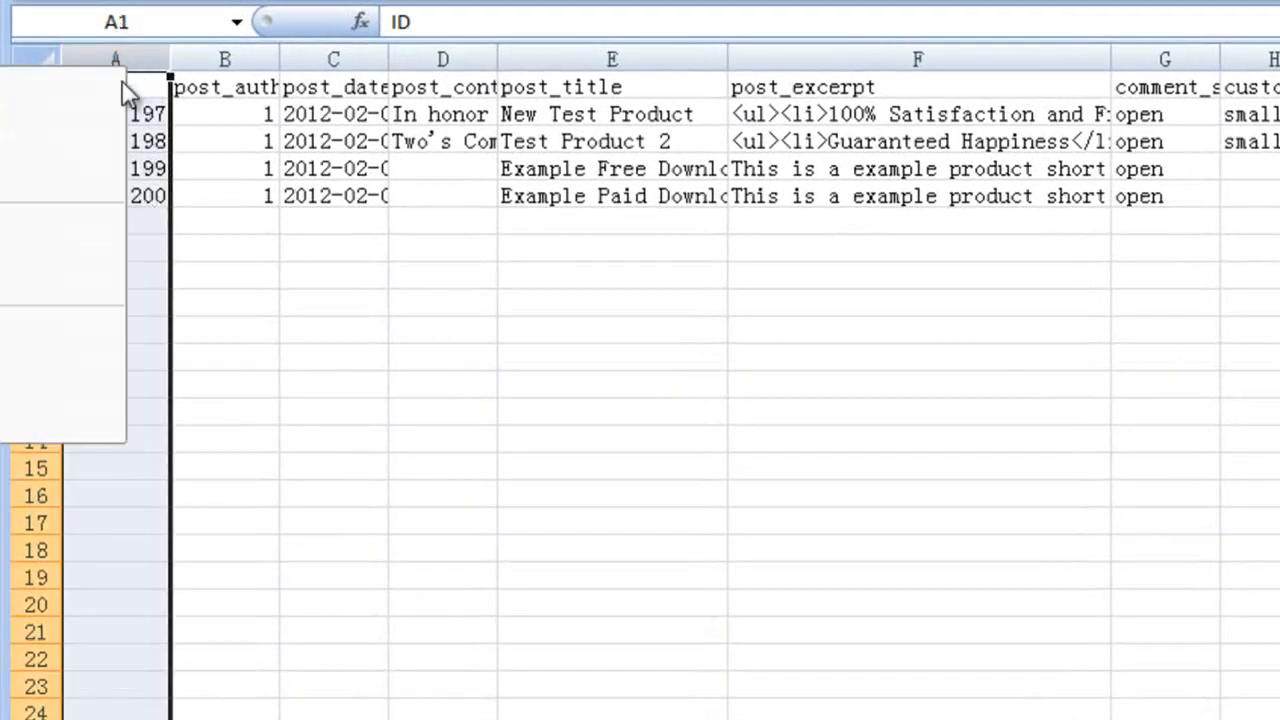
{"action": "left_click", "coordinate": [11, 232]}
{"action": "left_click", "coordinate": [133, 88]}
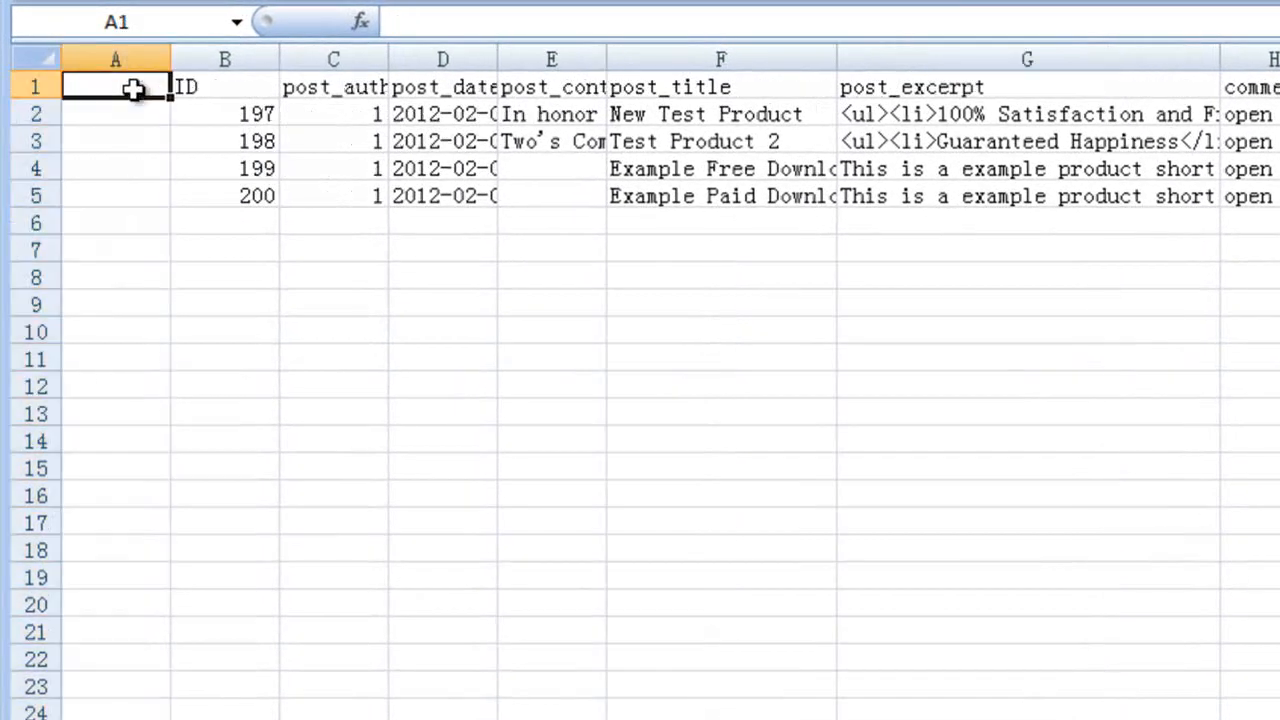
{"action": "type", "text": "SKU"}
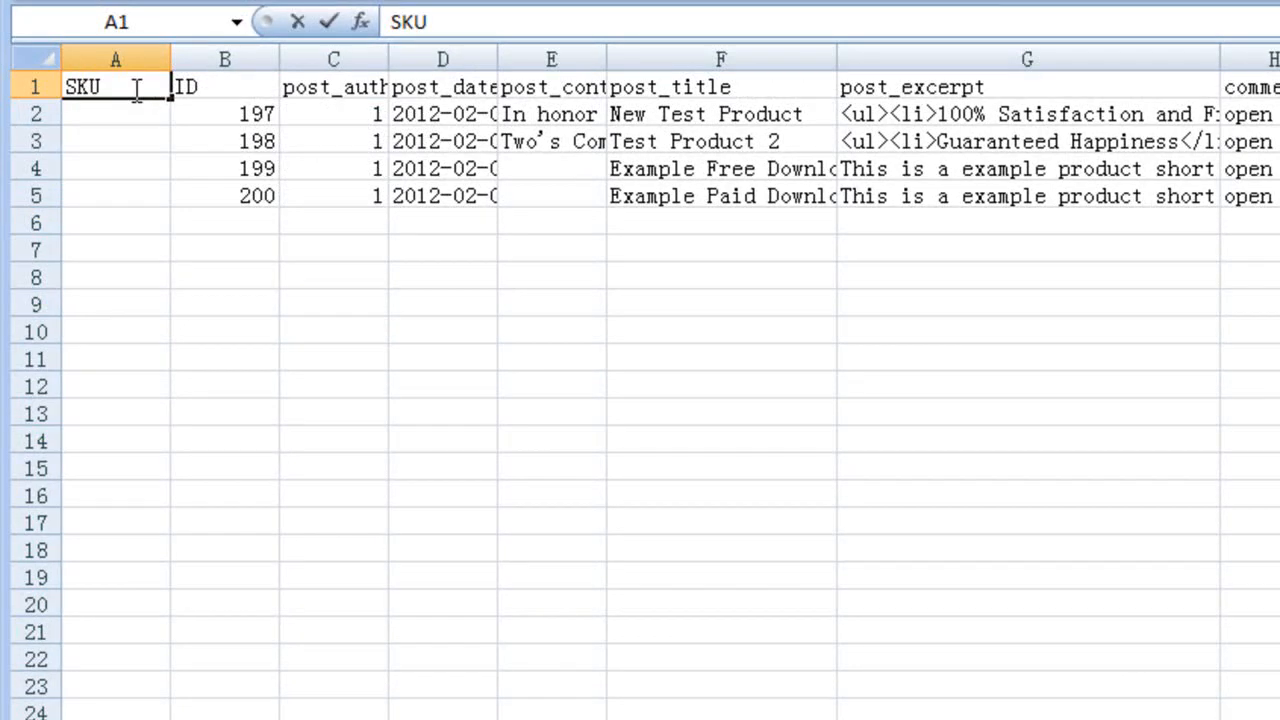
{"action": "left_click", "coordinate": [131, 216]}
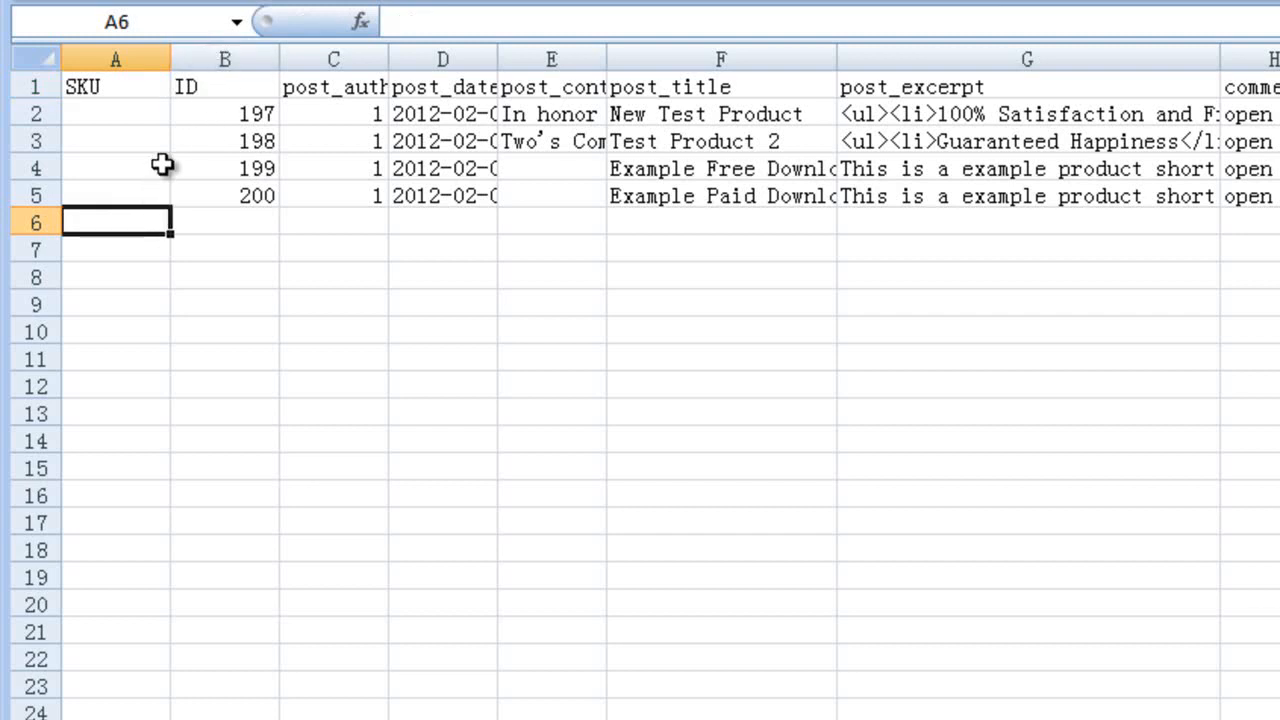
- Enter the SKU values 1, 2, 3 and 4 for the four existing products in cells A2 to A5
{"action": "left_click", "coordinate": [142, 122]}
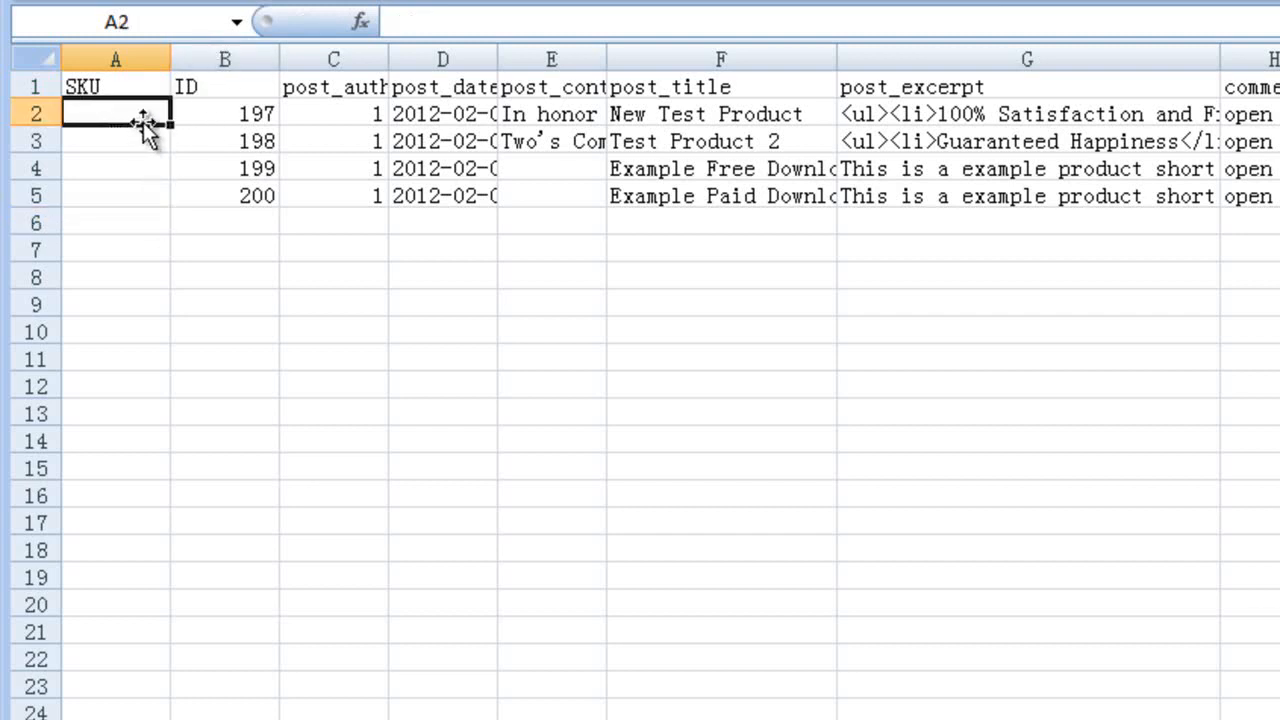
{"action": "type", "text": "1"}
{"action": "key", "text": "Return"}
{"action": "type", "text": "2"}
{"action": "key", "text": "Return"}
{"action": "type", "text": "3"}
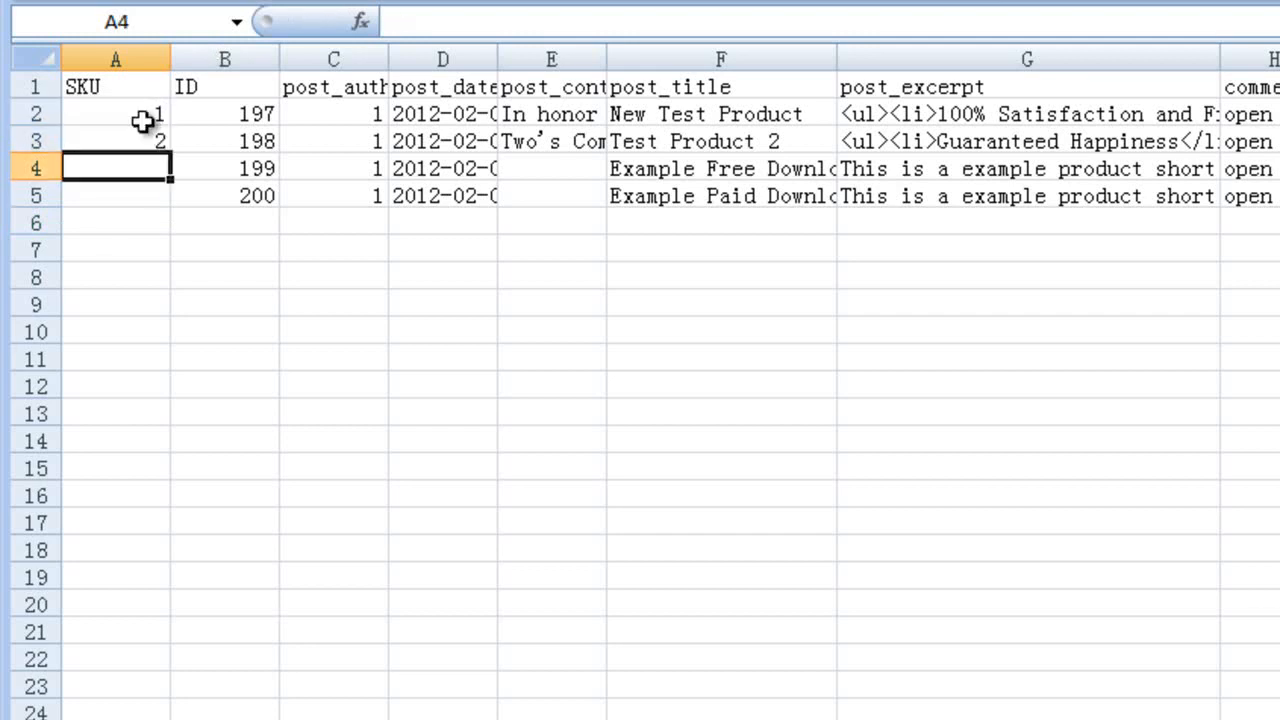
{"action": "key", "text": "Return"}
{"action": "type", "text": "4"}
{"action": "key", "text": "Return"}
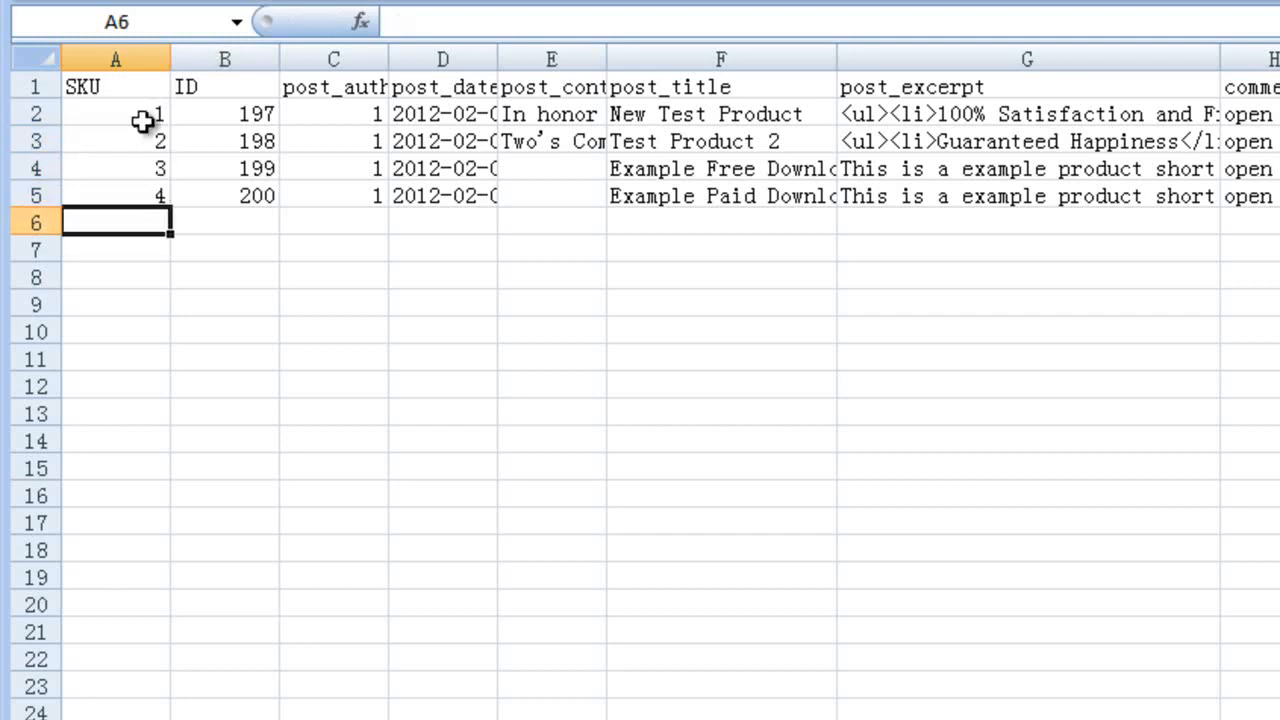
- Start a new product in row 6 with SKU 5 and the post title New Product 21012, leaving its ID empty
{"action": "type", "text": "5"}
{"action": "left_click", "coordinate": [370, 212]}
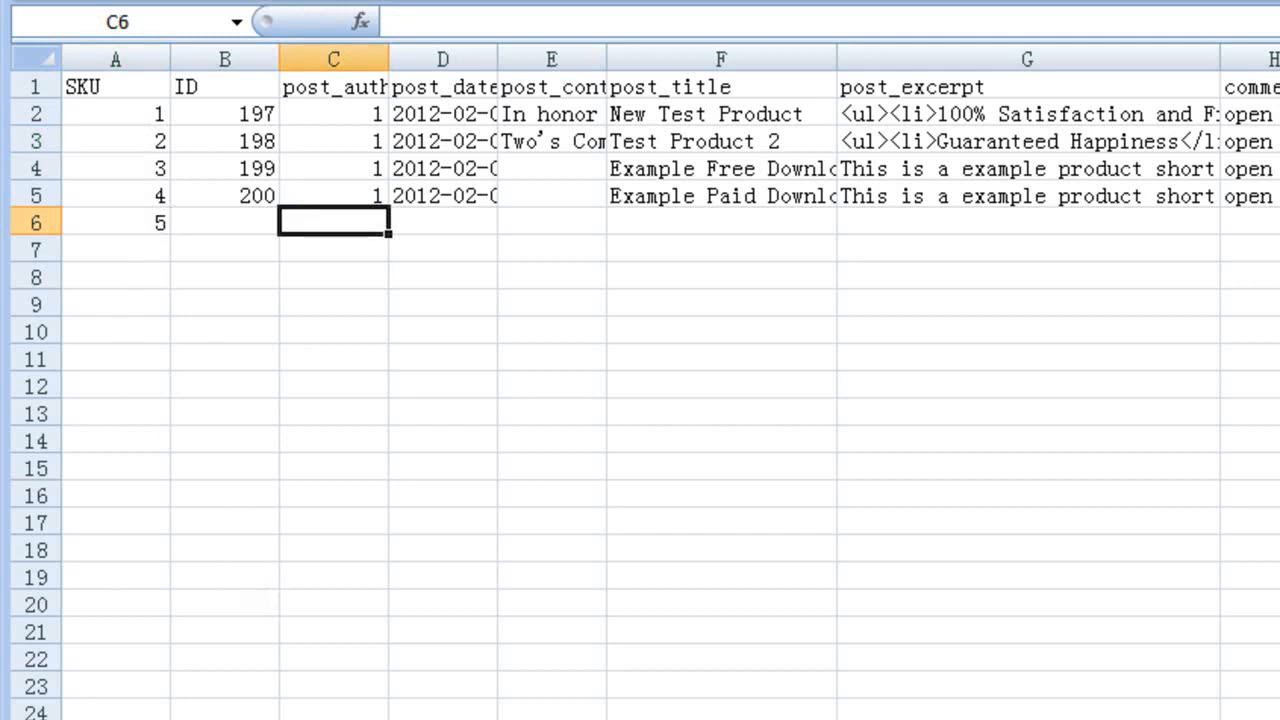
{"action": "left_click", "coordinate": [250, 226]}
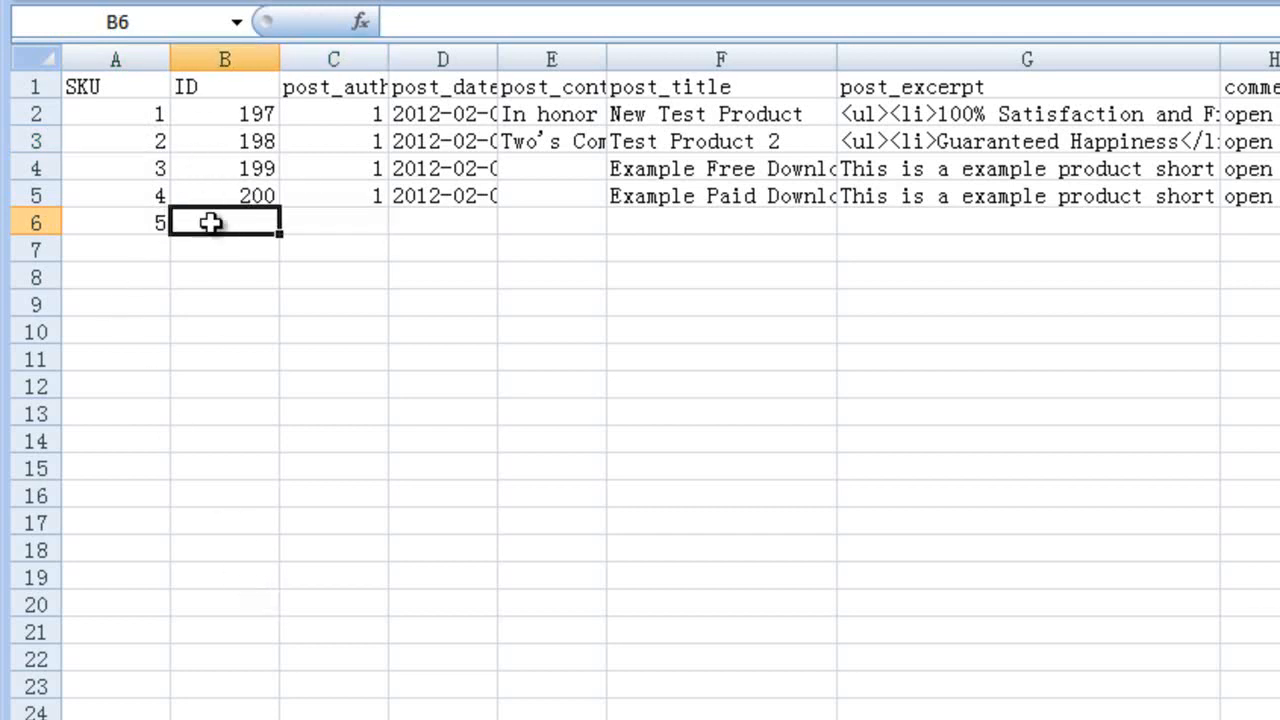
{"action": "left_click", "coordinate": [363, 223]}
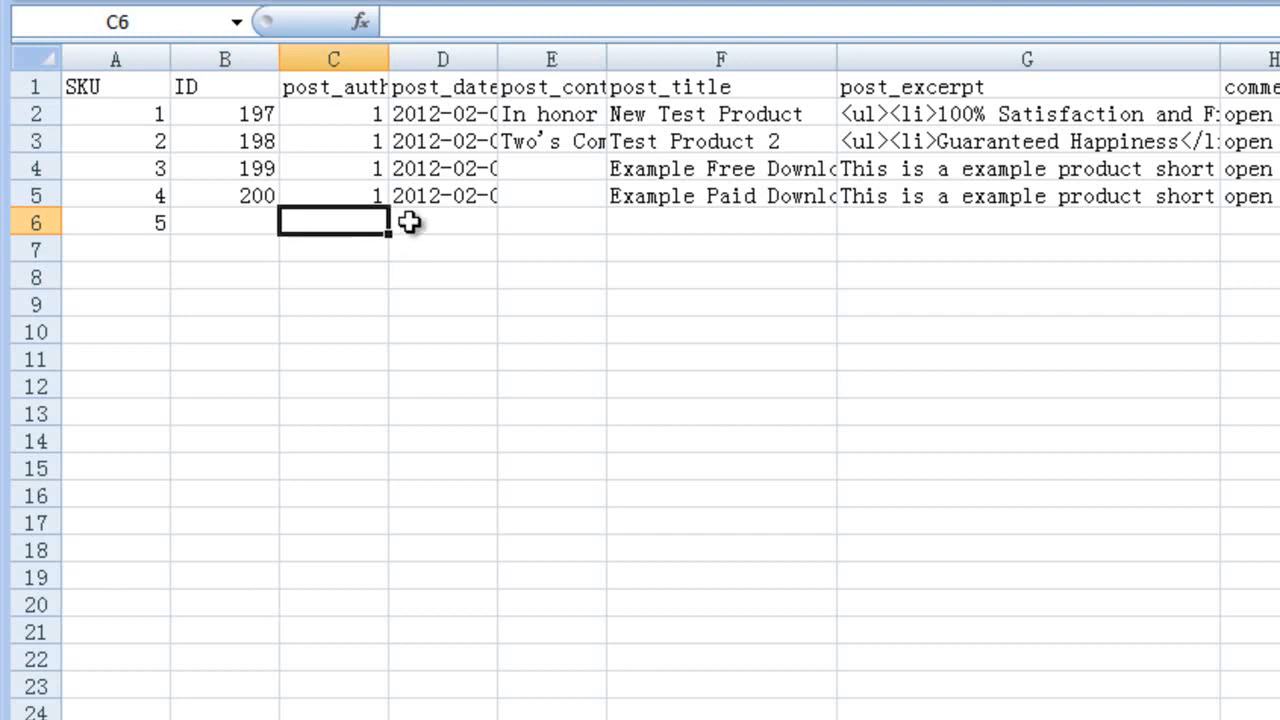
{"action": "left_click", "coordinate": [408, 222]}
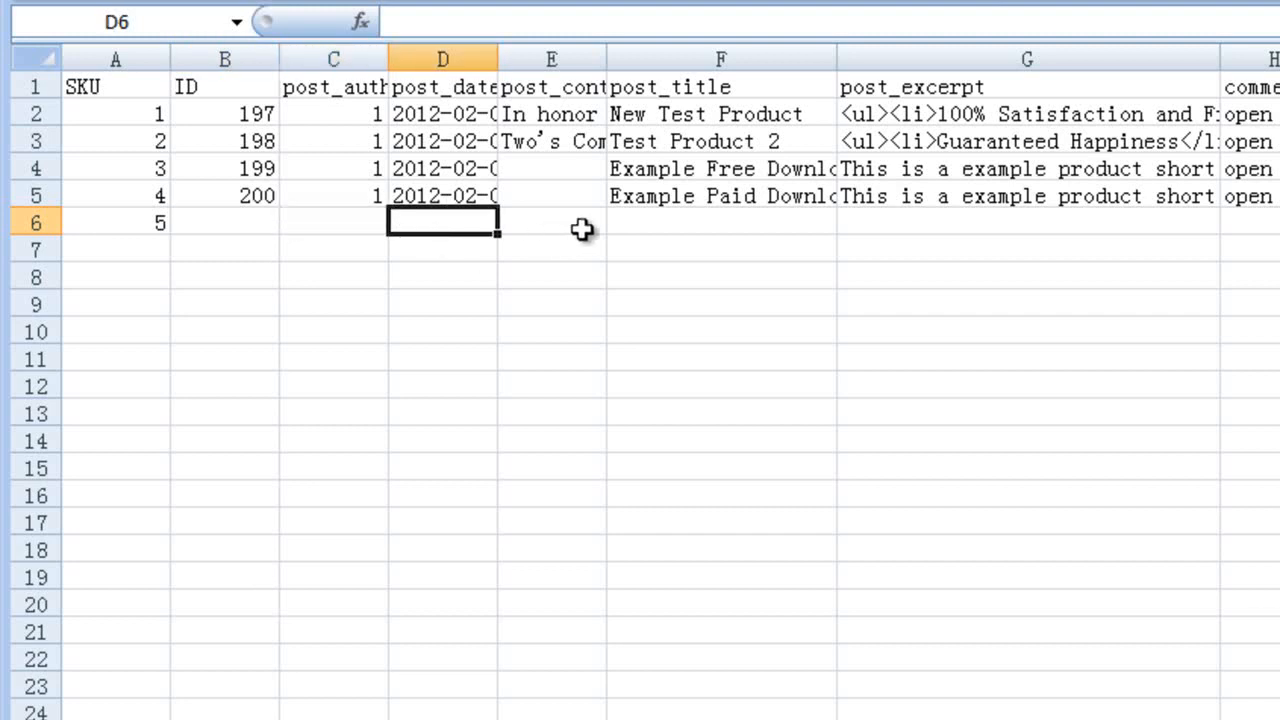
{"action": "left_click", "coordinate": [652, 220]}
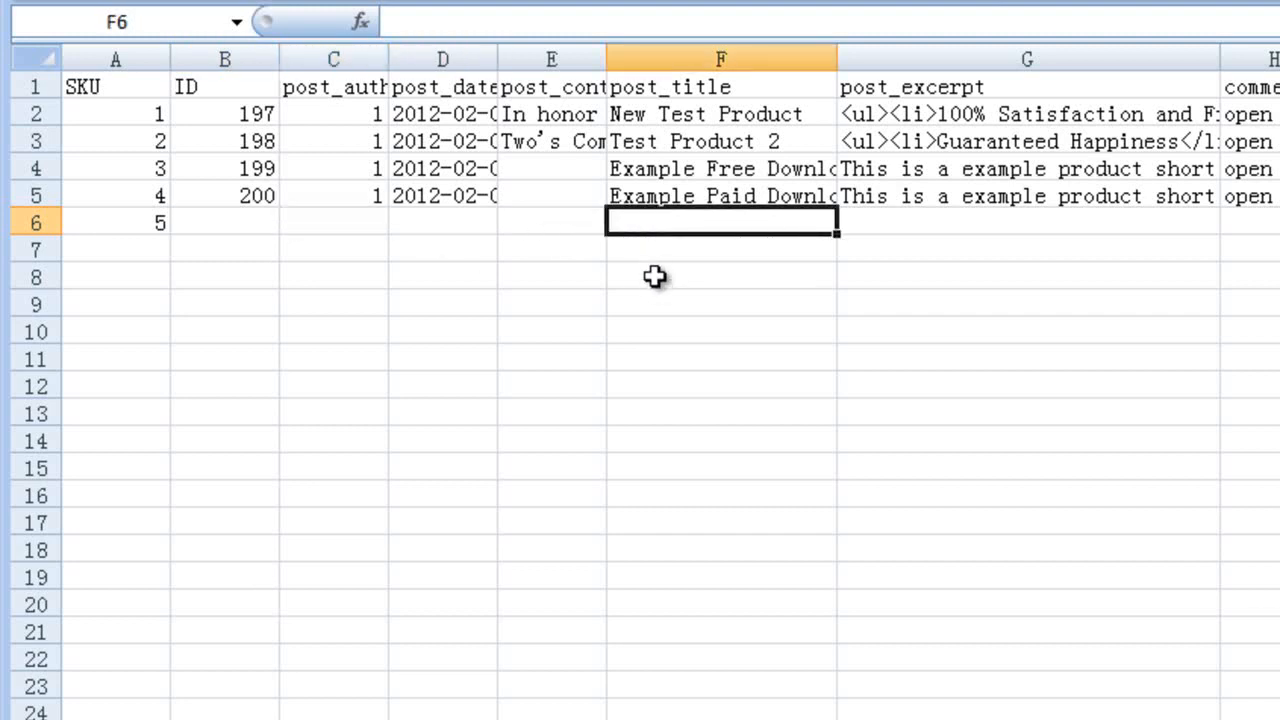
{"action": "type", "text": "N"}
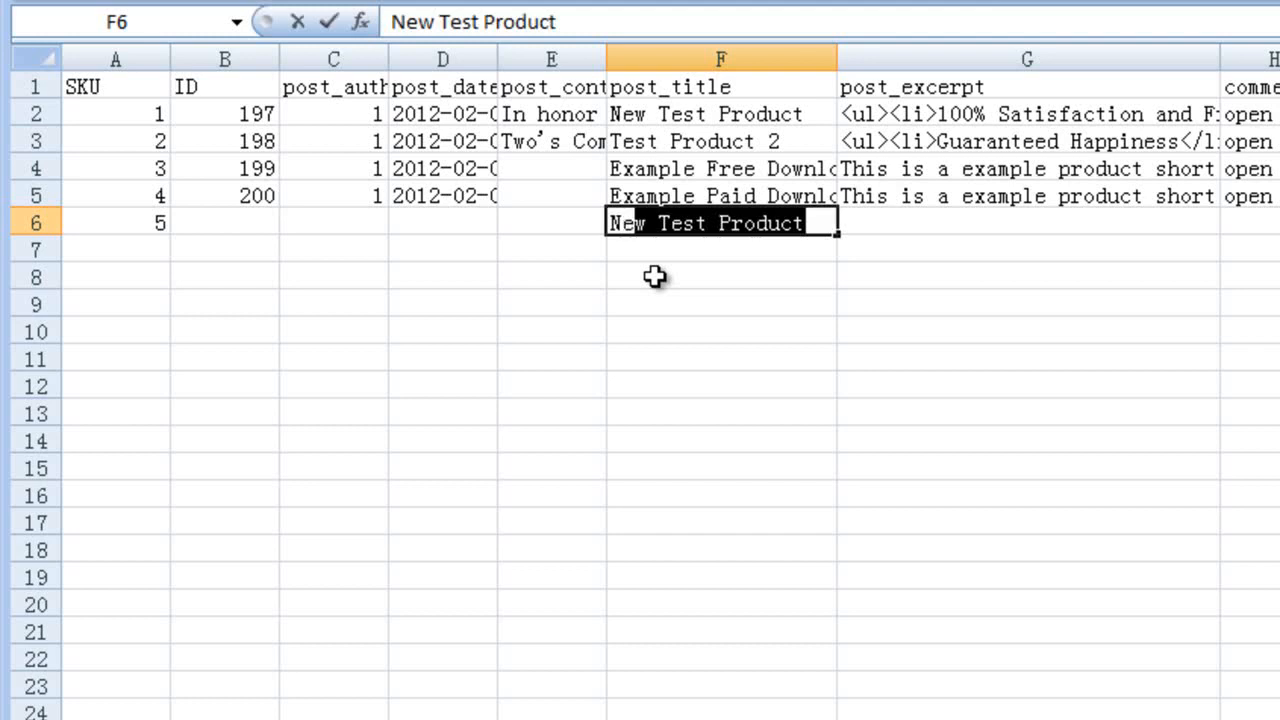
{"action": "type", "text": "ew Product"}
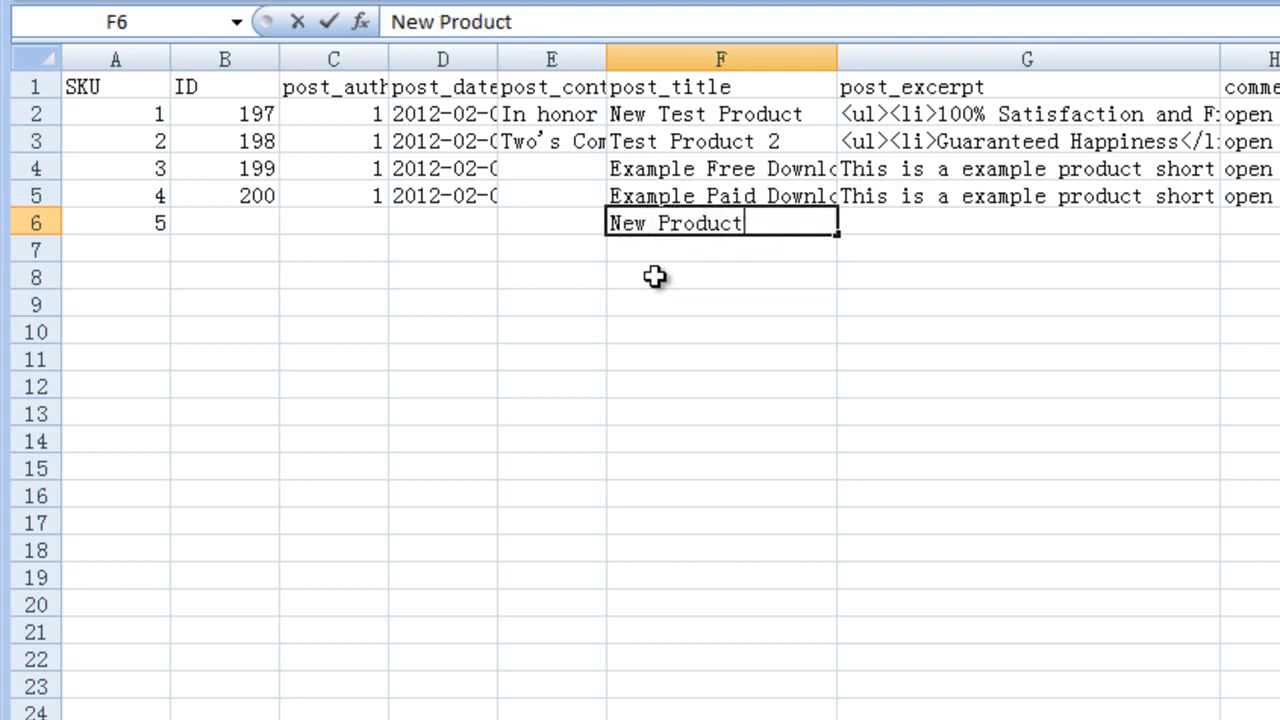
{"action": "type", "text": " 21012"}
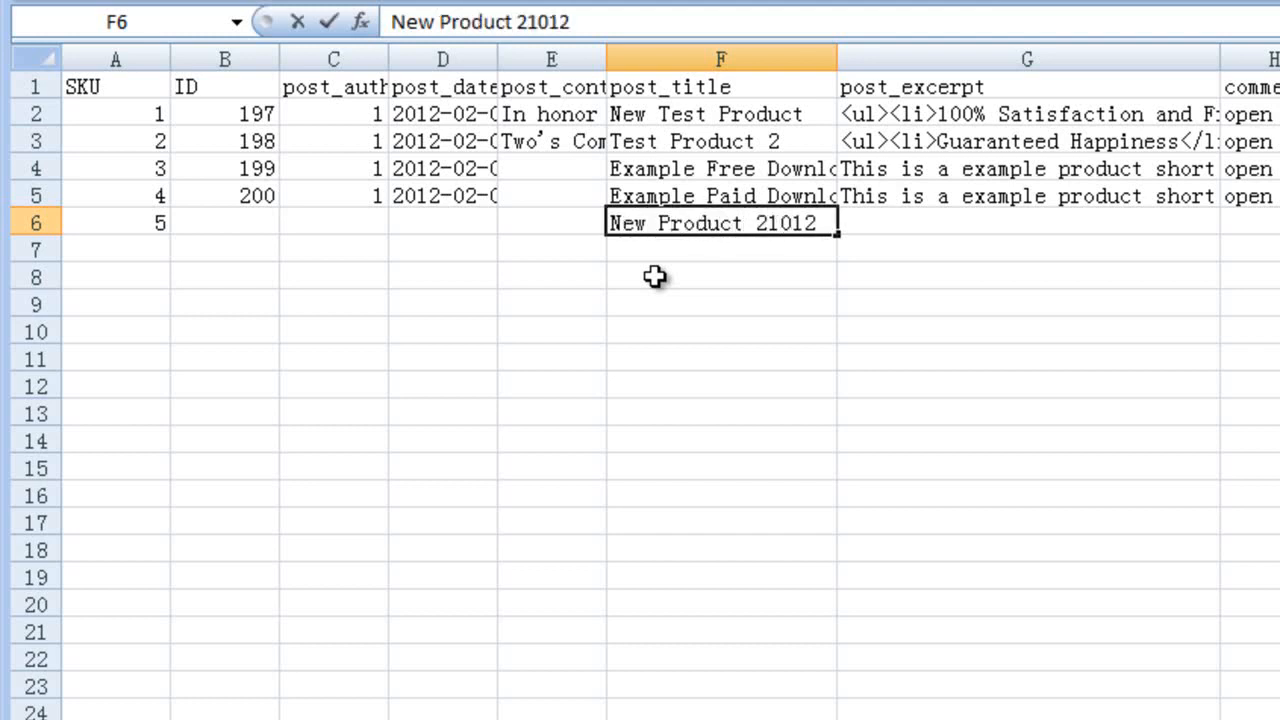
- Enter test content as the new product's post content in row 6 and search description as its post excerpt
{"action": "left_click", "coordinate": [577, 219]}
{"action": "type", "text": "test content"}
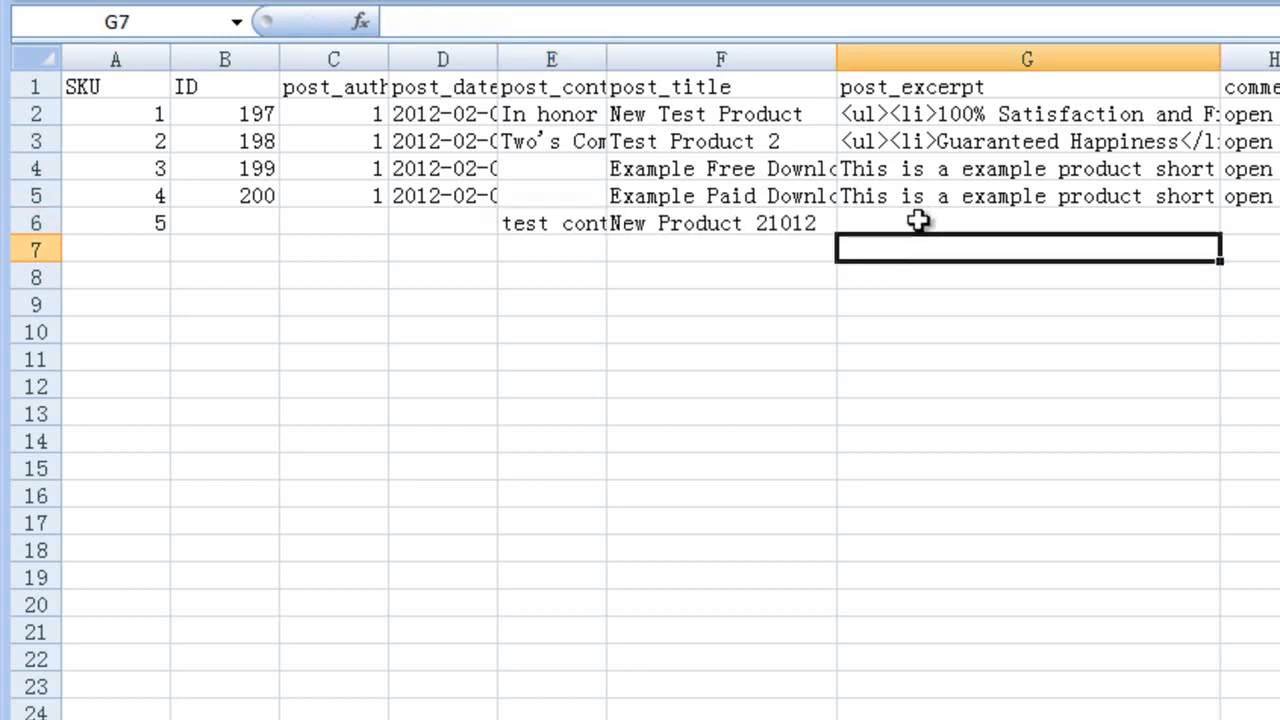
{"action": "left_click", "coordinate": [918, 223]}
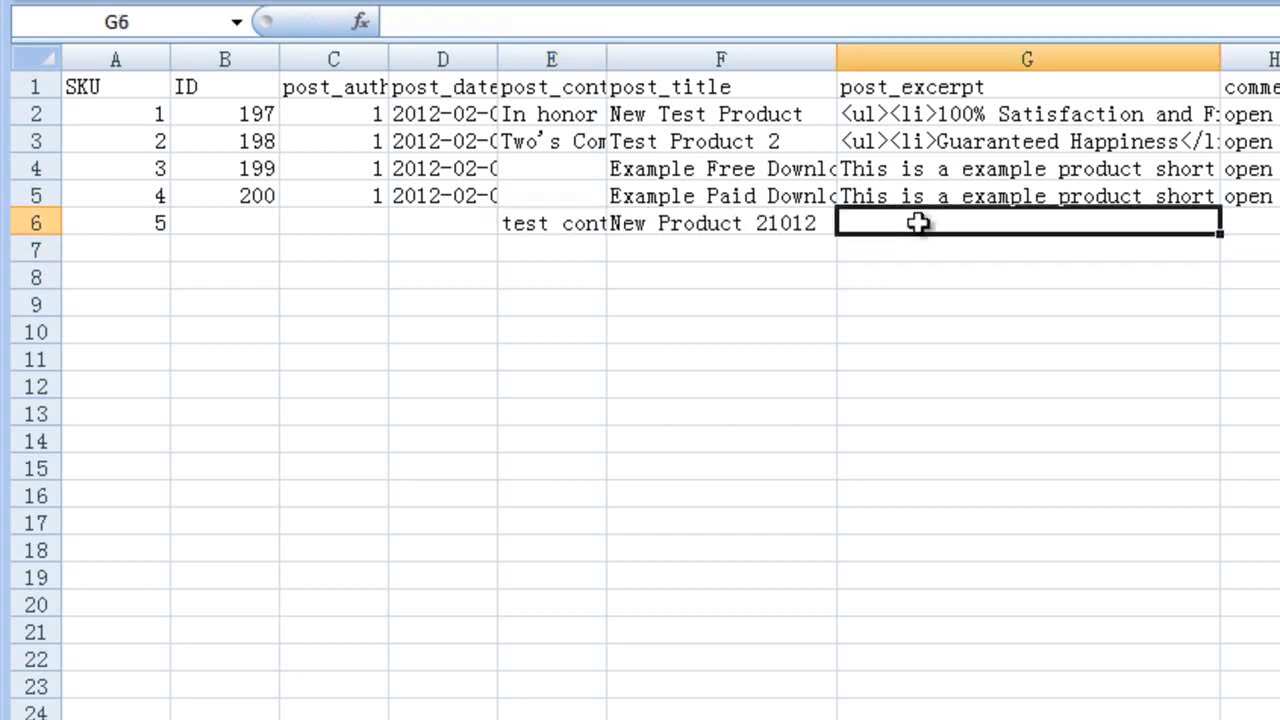
{"action": "type", "text": "search d"}
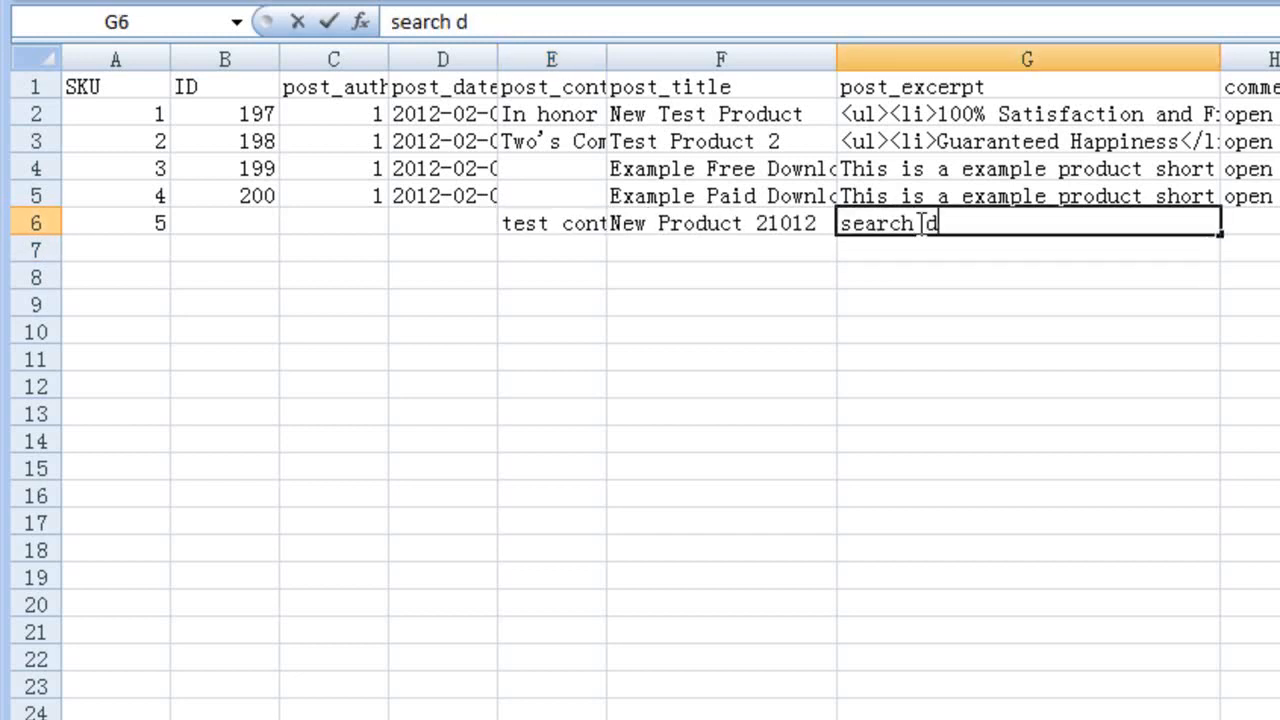
{"action": "type", "text": "escription"}
{"action": "left_click", "coordinate": [1054, 271]}
- Set the new product's price to 50 and old_price to 25 in row 6, and save the CSV file
{"action": "scroll", "coordinate": [640, 400], "scroll_direction": "right", "scroll_amount": 4}
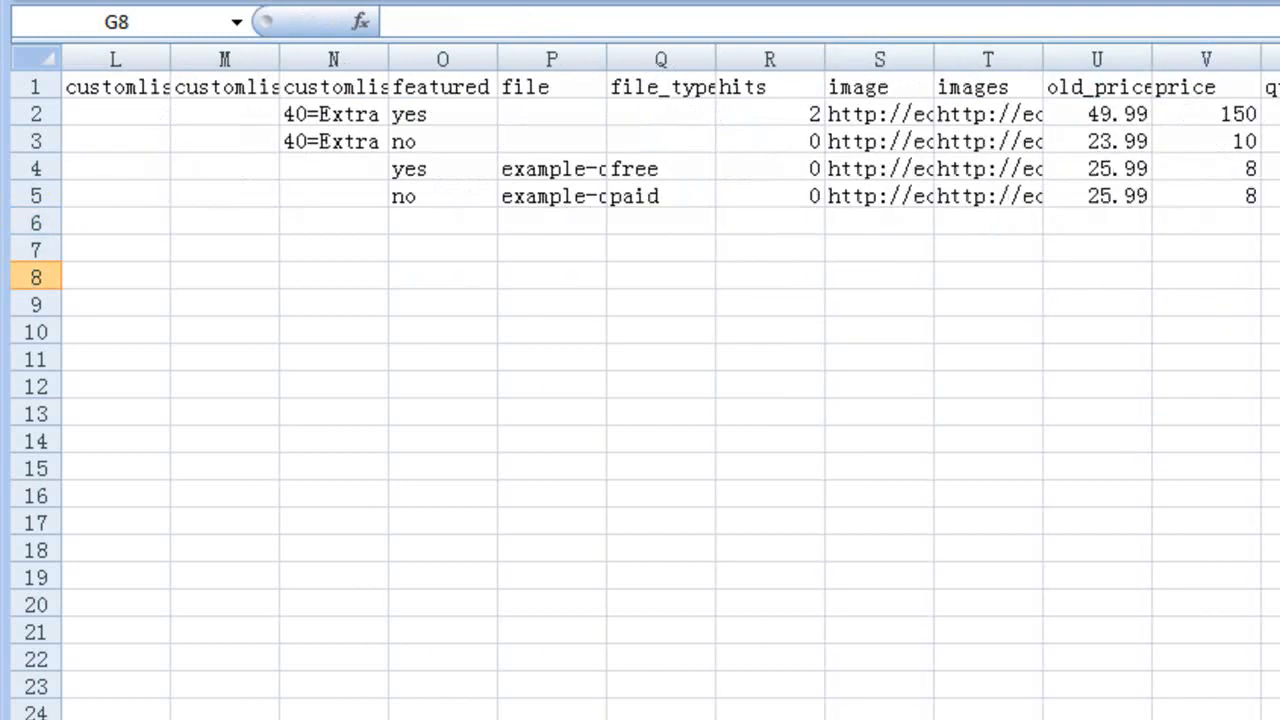
{"action": "left_click", "coordinate": [1201, 220]}
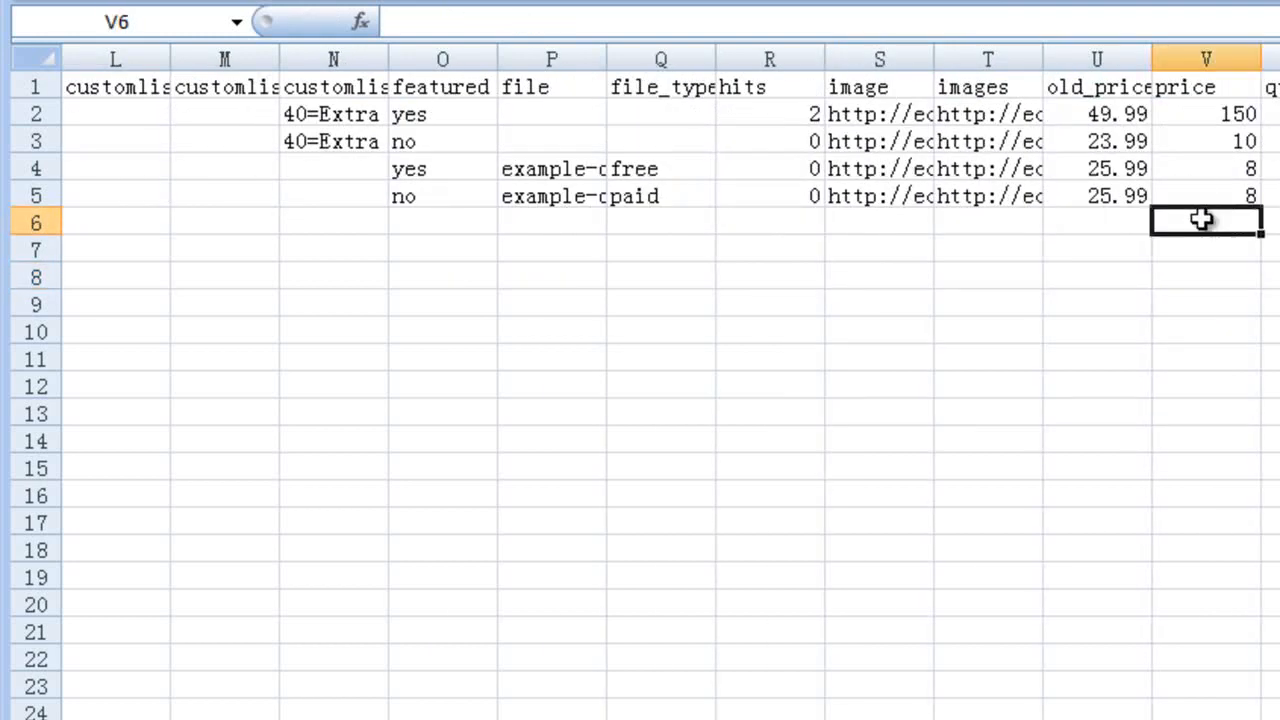
{"action": "type", "text": "50"}
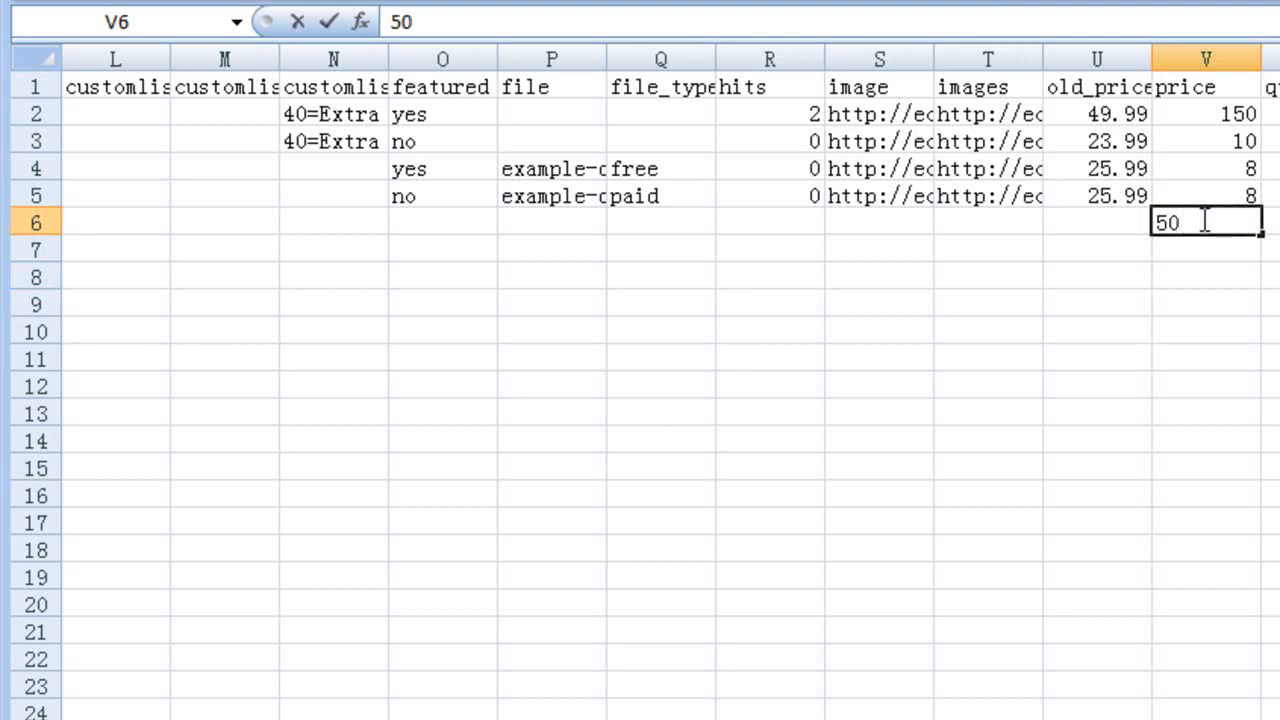
{"action": "key", "text": "Tab"}
{"action": "left_click", "coordinate": [1135, 228]}
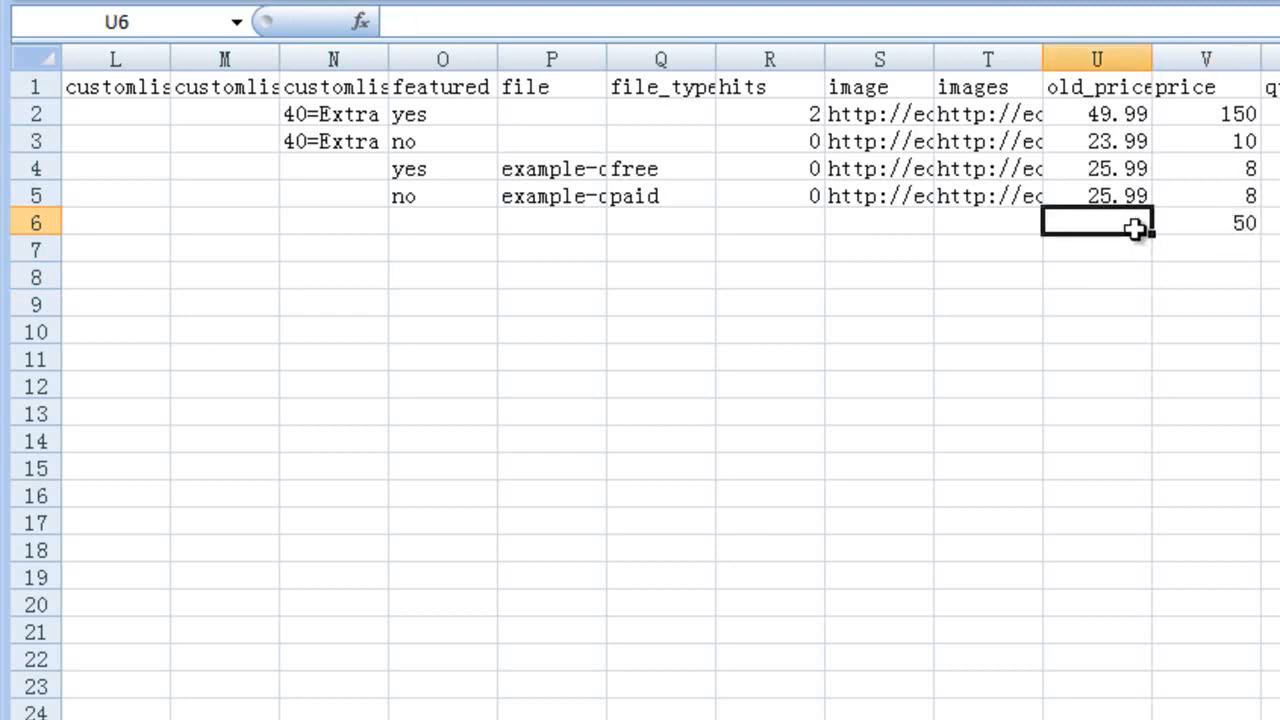
{"action": "type", "text": "25"}
{"action": "left_click", "coordinate": [894, 310]}
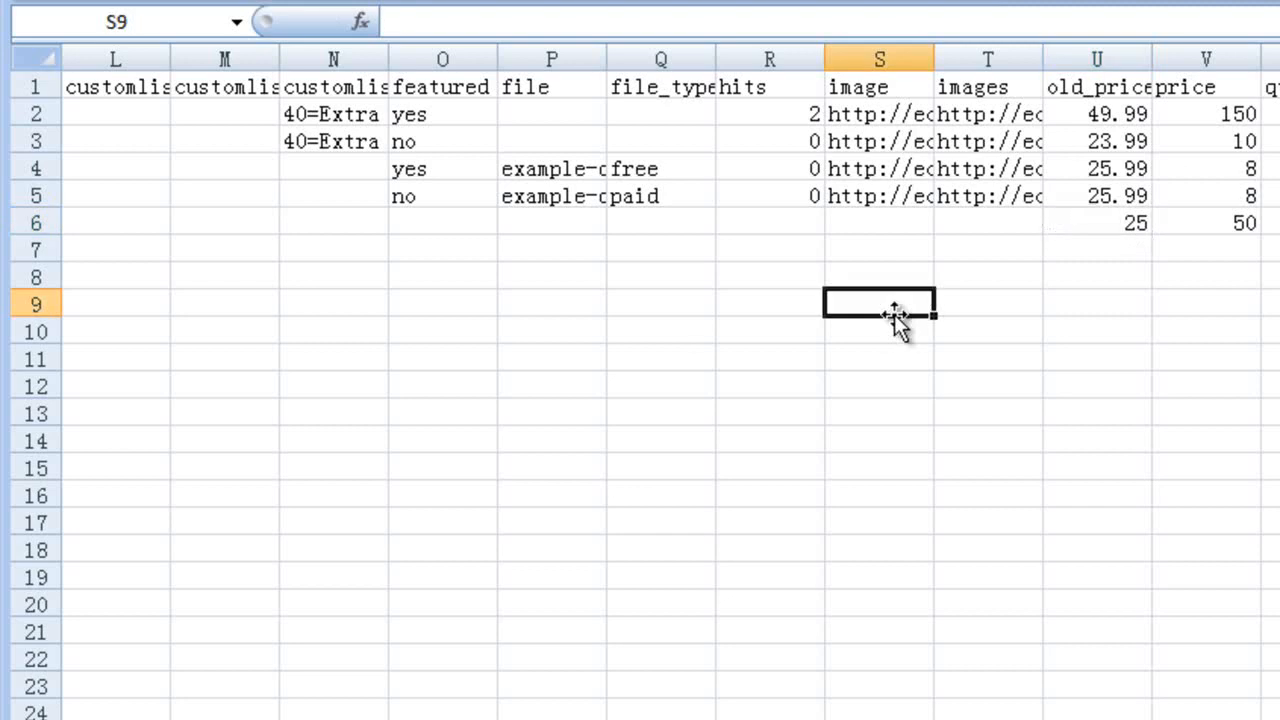
{"action": "key", "text": "ctrl+s"}
- Return to WordPress and import the edited CSV file through the ShopperPress Tools page
{"action": "left_click", "coordinate": [697, 655]}
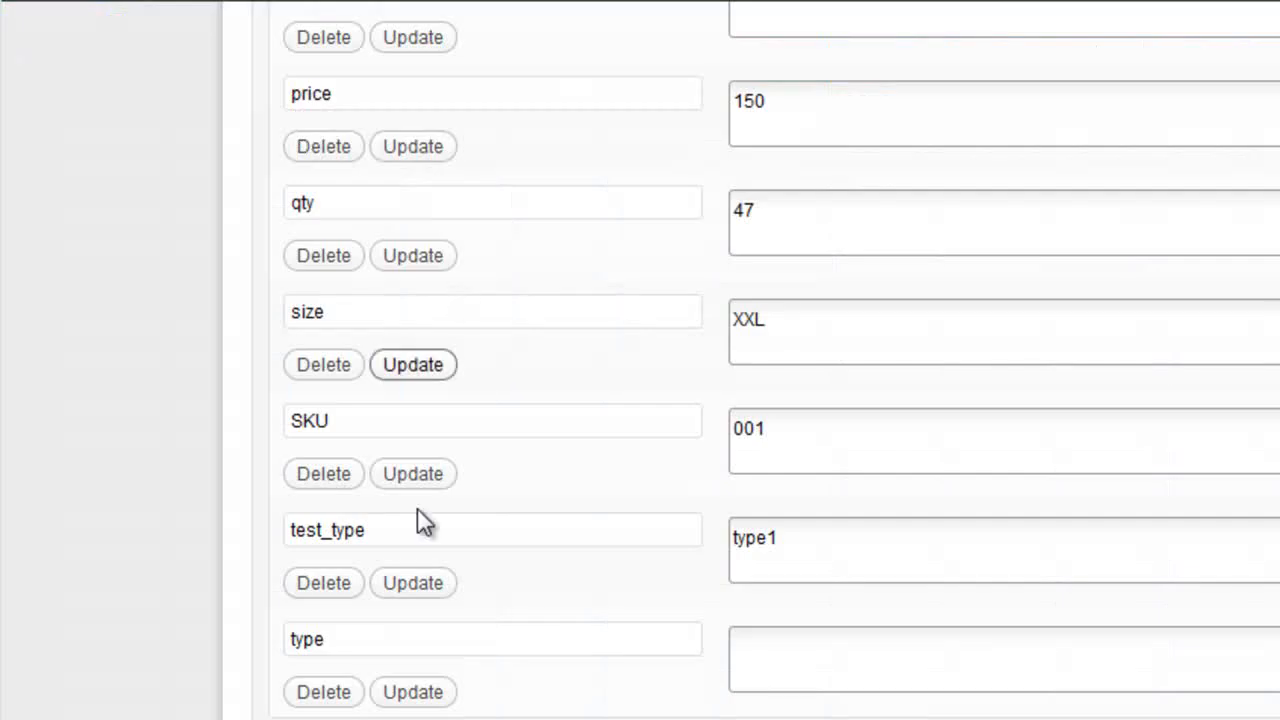
{"action": "scroll", "coordinate": [423, 520], "scroll_direction": "up", "scroll_amount": 15}
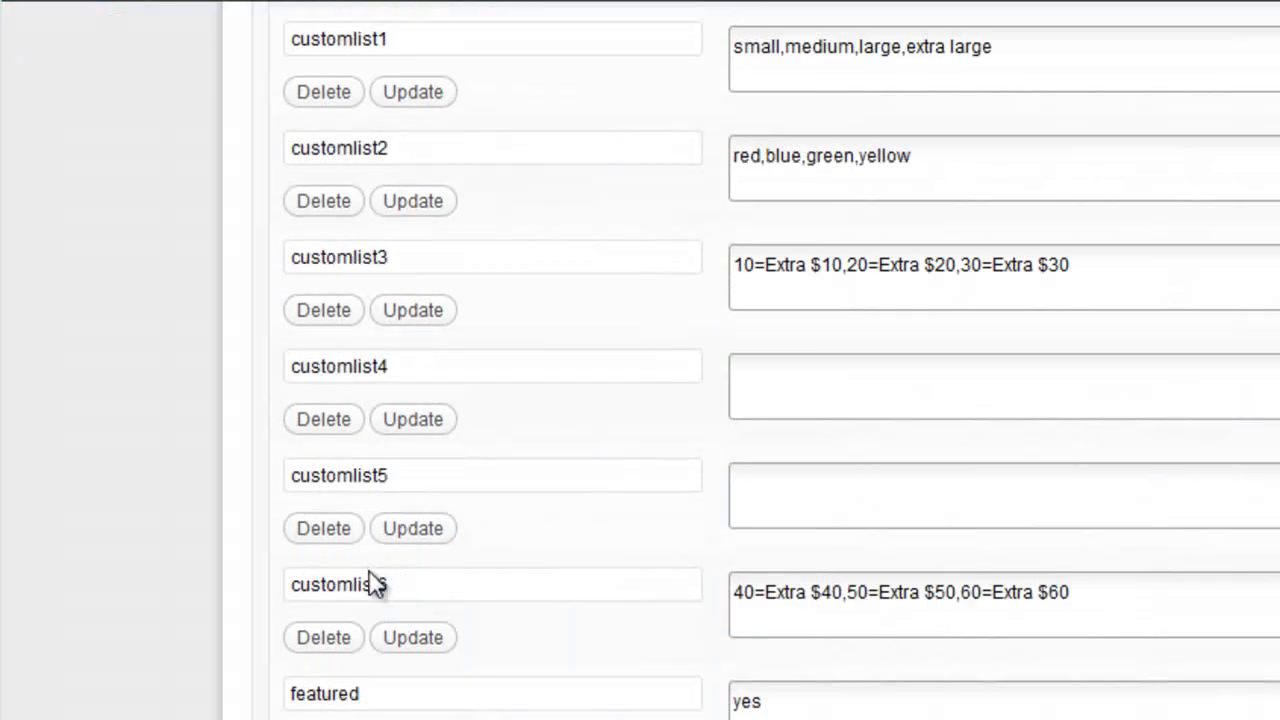
{"action": "scroll", "coordinate": [281, 562], "scroll_direction": "up", "scroll_amount": 10}
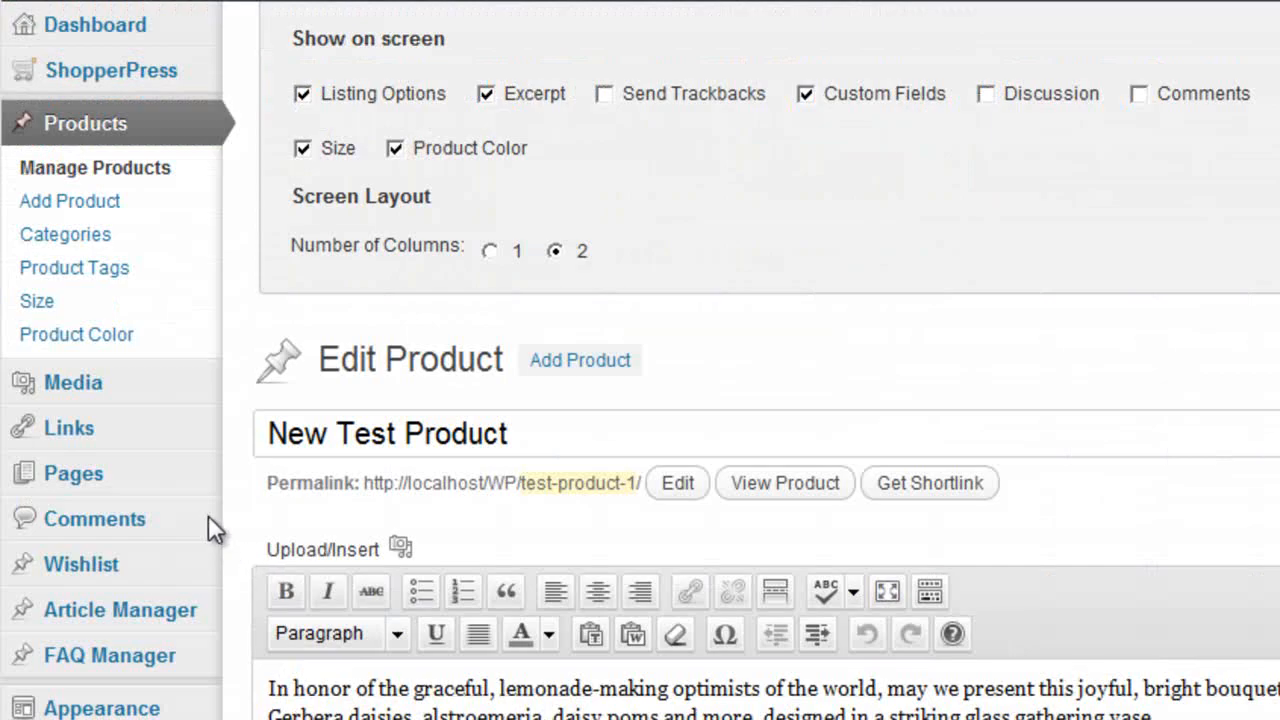
{"action": "mouse_move", "coordinate": [163, 88]}
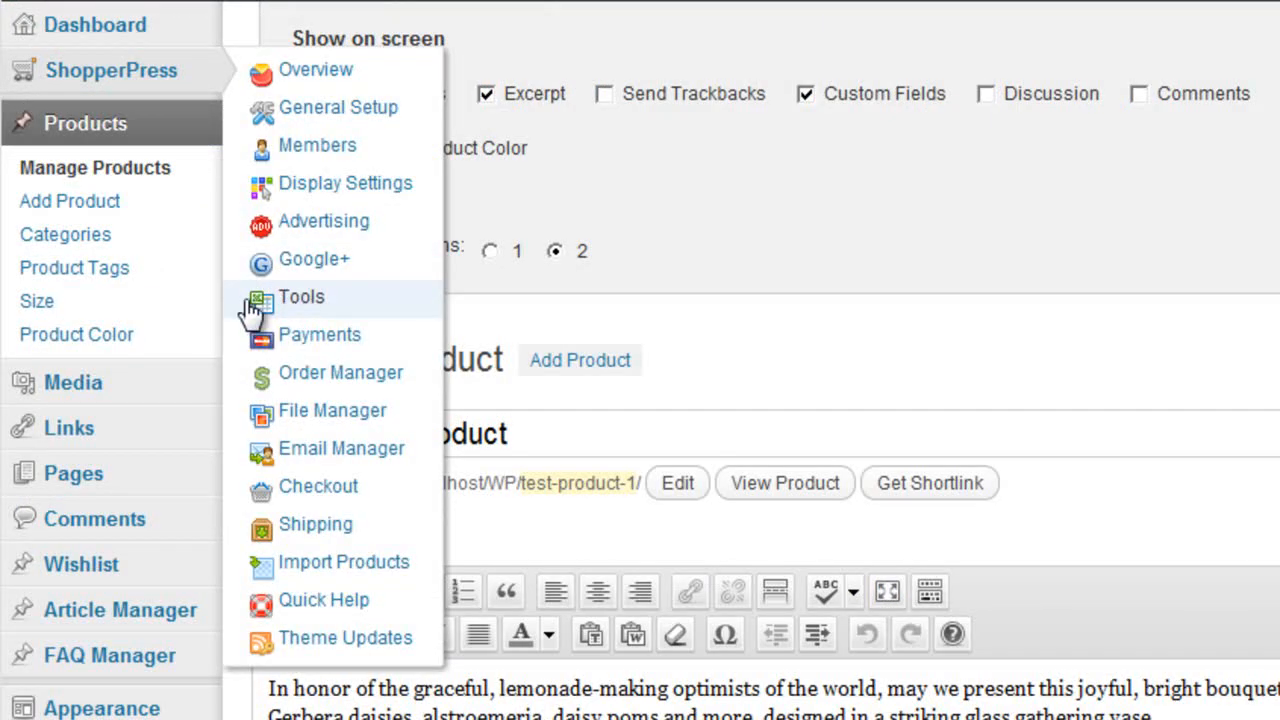
{"action": "left_click", "coordinate": [288, 296]}
{"action": "left_click", "coordinate": [435, 218]}
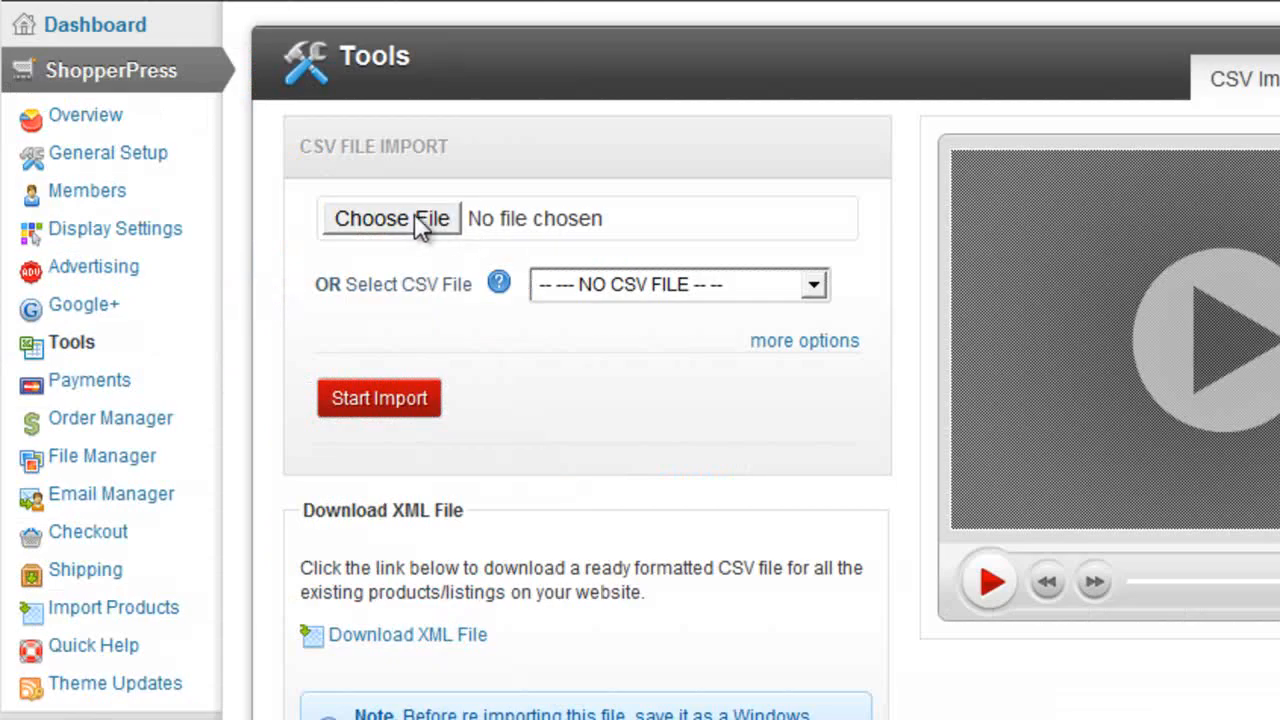
{"action": "double_click", "coordinate": [90, 22]}
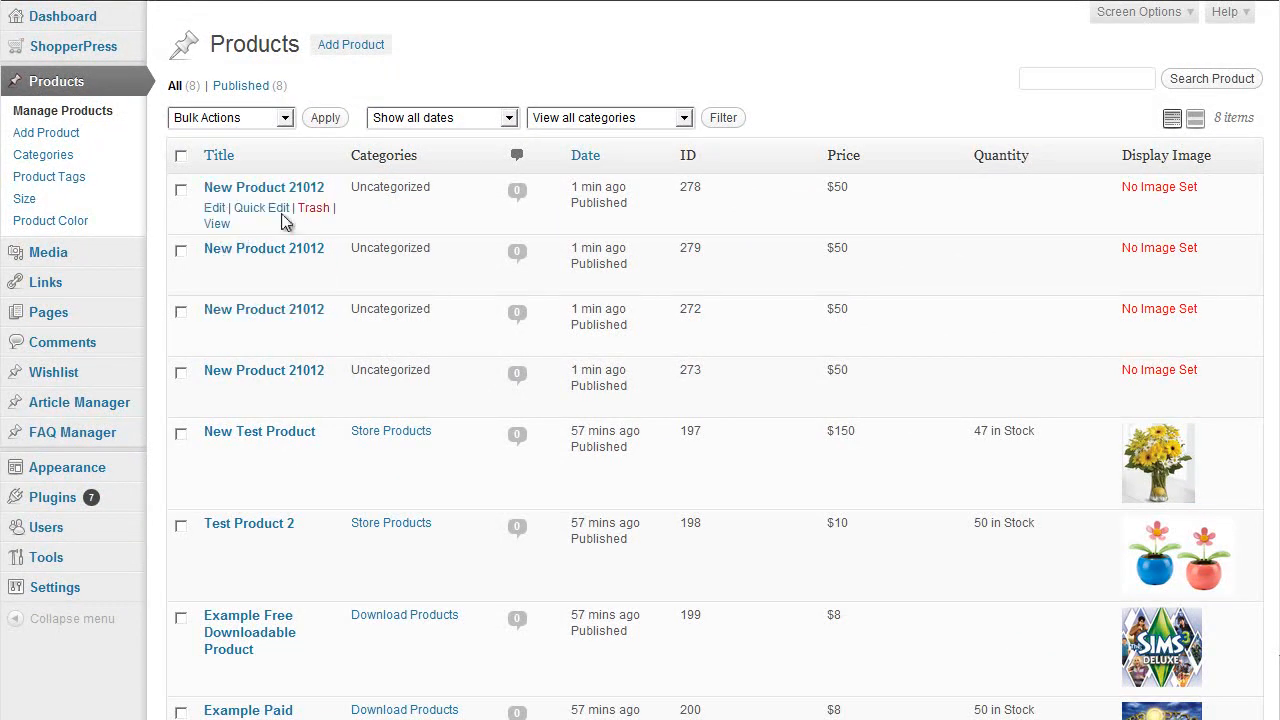
- Open the imported New Product 21012 with ID 278 for editing and check its price, old price, content and title
{"action": "left_click", "coordinate": [215, 208]}
{"action": "scroll", "coordinate": [638, 400], "scroll_direction": "down", "scroll_amount": 5}
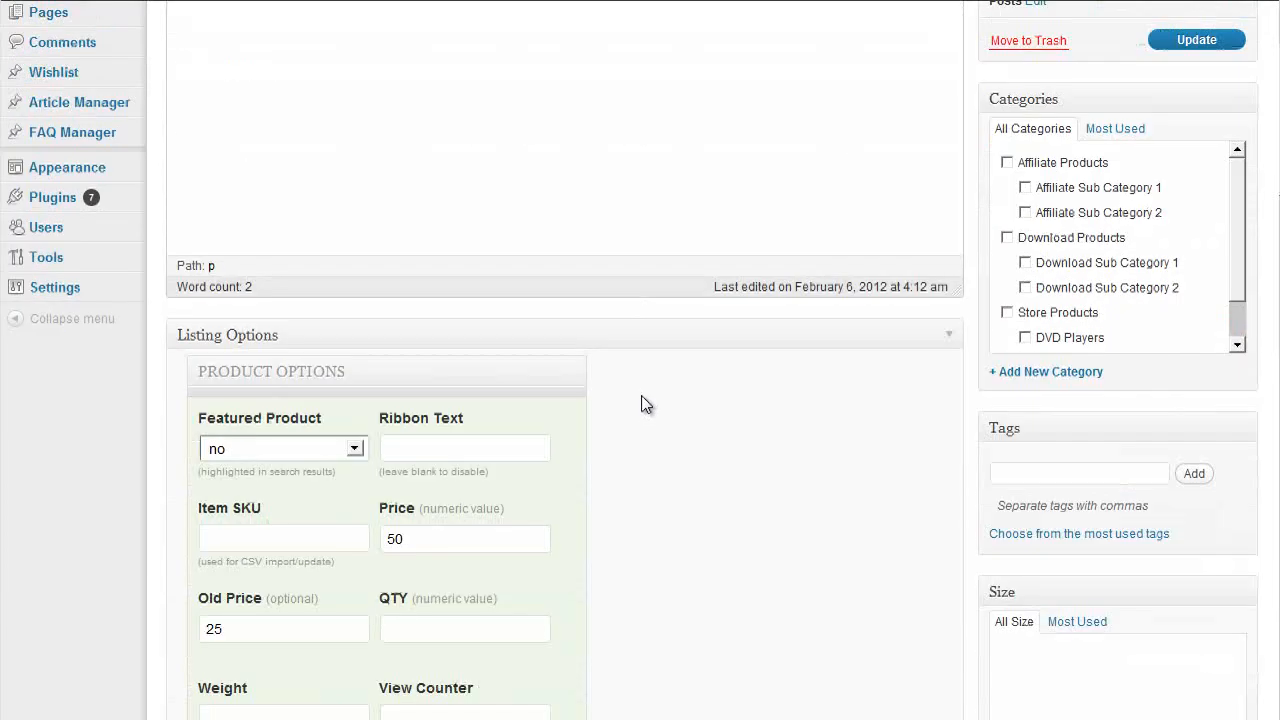
{"action": "scroll", "coordinate": [651, 391], "scroll_direction": "down", "scroll_amount": 2}
{"action": "scroll", "coordinate": [651, 391], "scroll_direction": "up", "scroll_amount": 4}
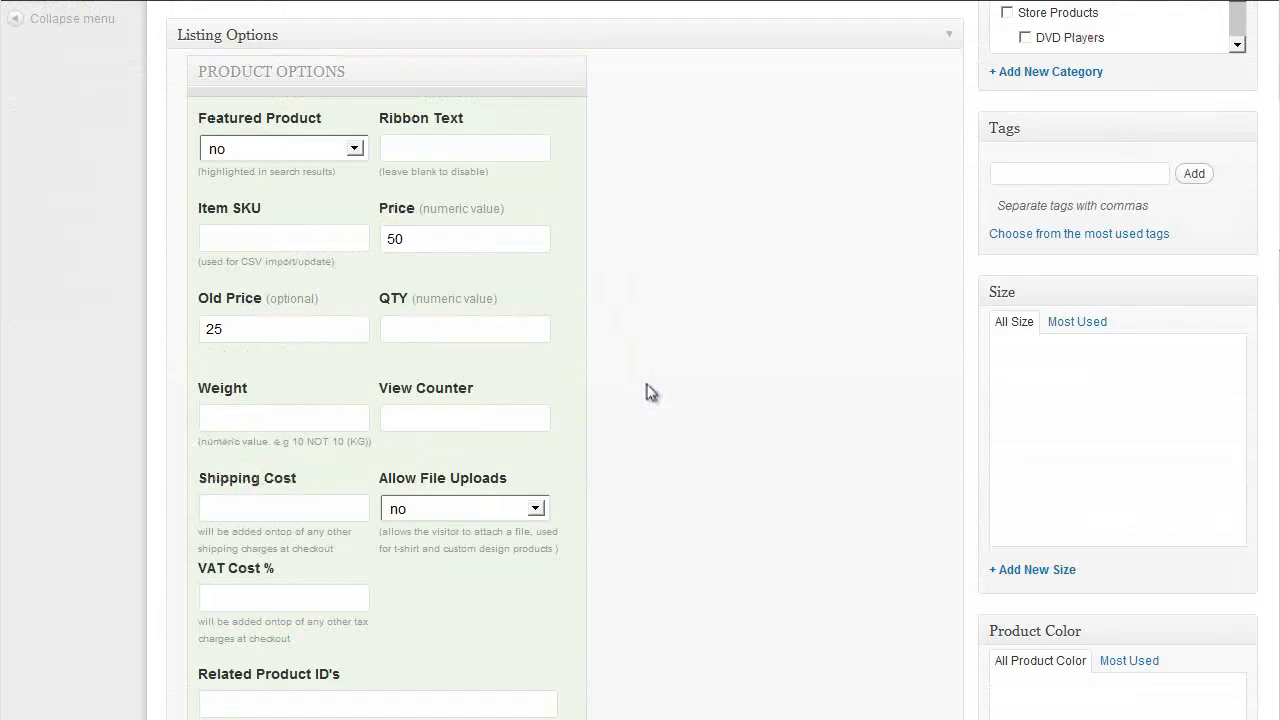
{"action": "double_click", "coordinate": [389, 438]}
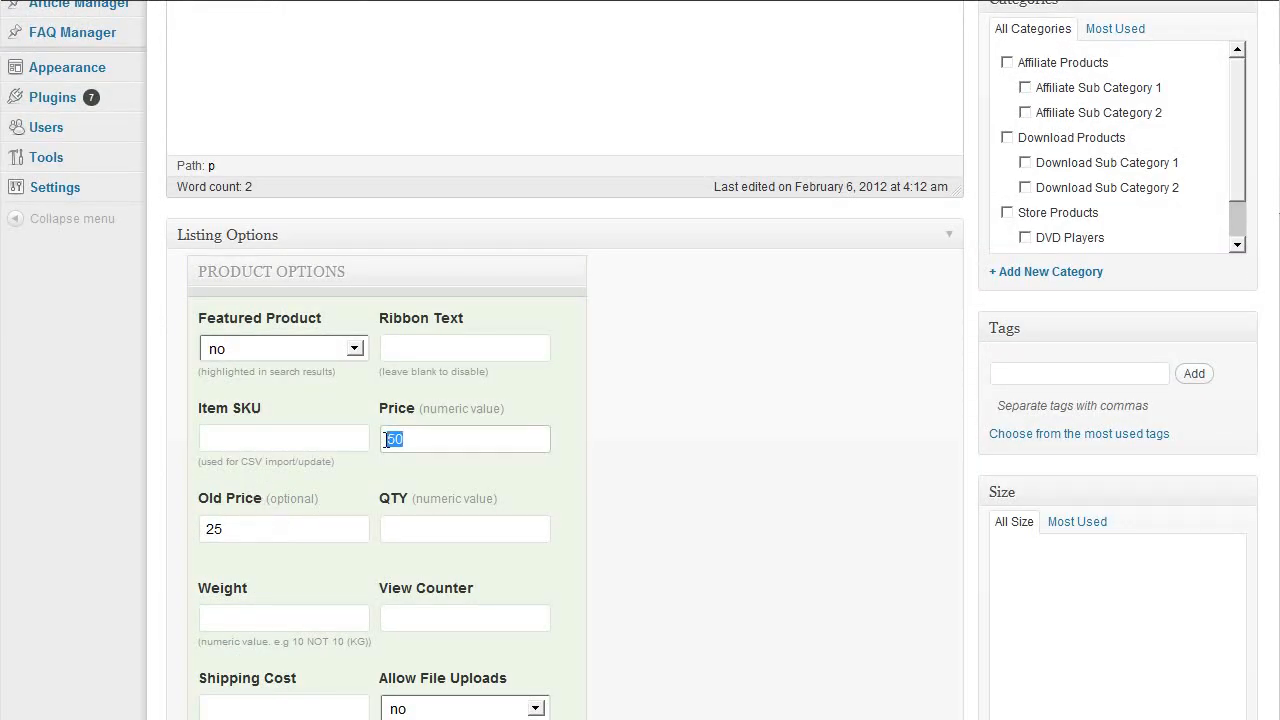
{"action": "left_click", "coordinate": [232, 527]}
{"action": "scroll", "coordinate": [684, 355], "scroll_direction": "up", "scroll_amount": 3}
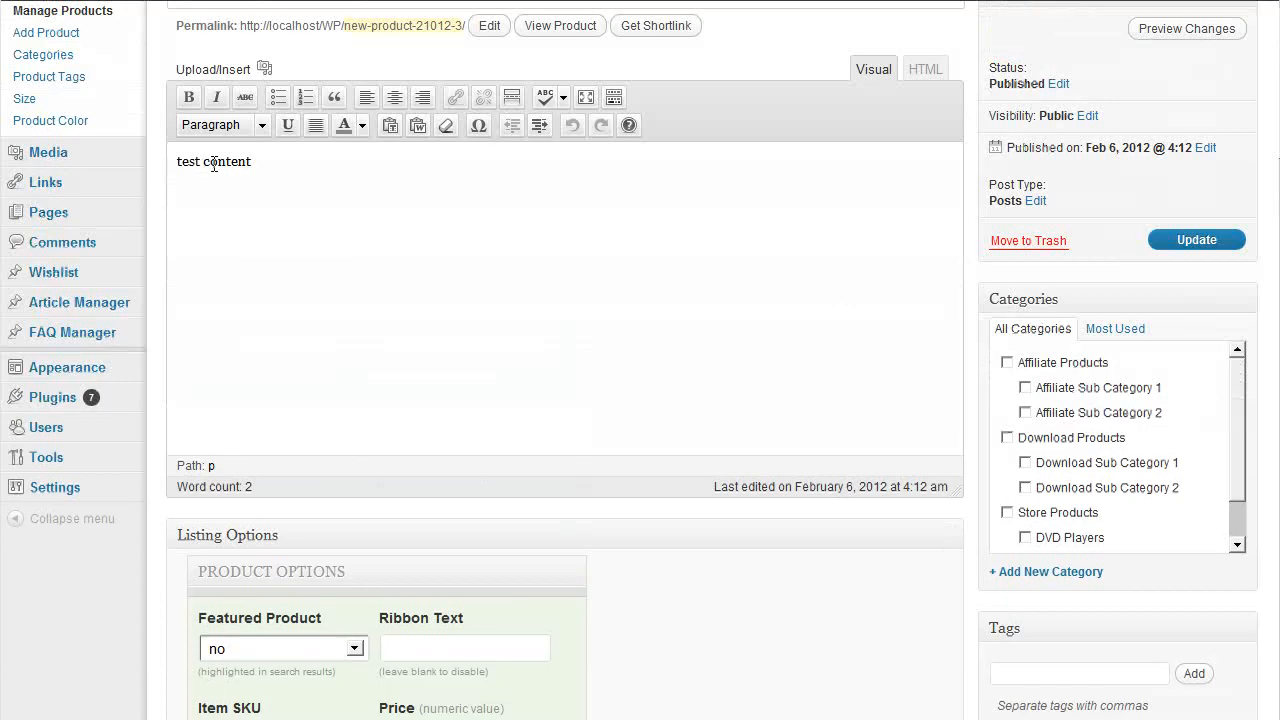
{"action": "left_click_drag", "start_coordinate": [265, 163], "coordinate": [177, 162]}
{"action": "scroll", "coordinate": [178, 183], "scroll_direction": "up", "scroll_amount": 1}
{"action": "left_click_drag", "start_coordinate": [366, 97], "coordinate": [172, 105]}
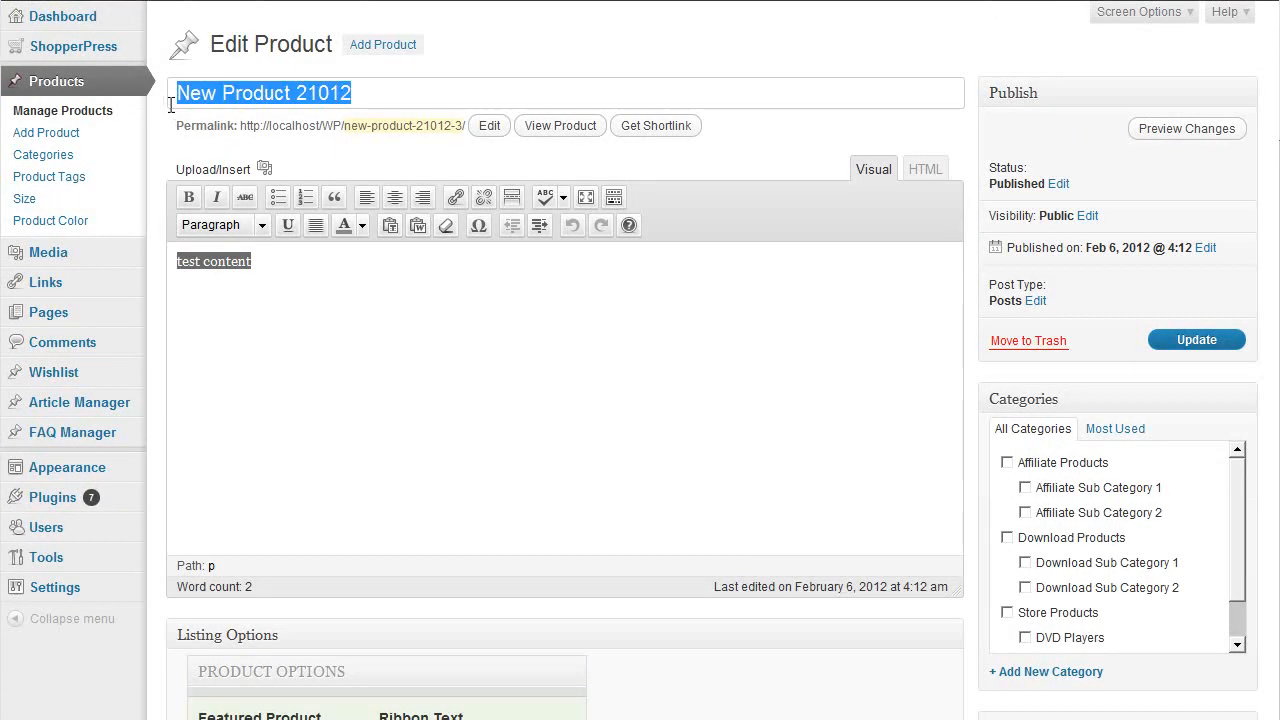
- Examine the imported product's excerpt and its custom field names and values
{"action": "scroll", "coordinate": [528, 481], "scroll_direction": "down", "scroll_amount": 20}
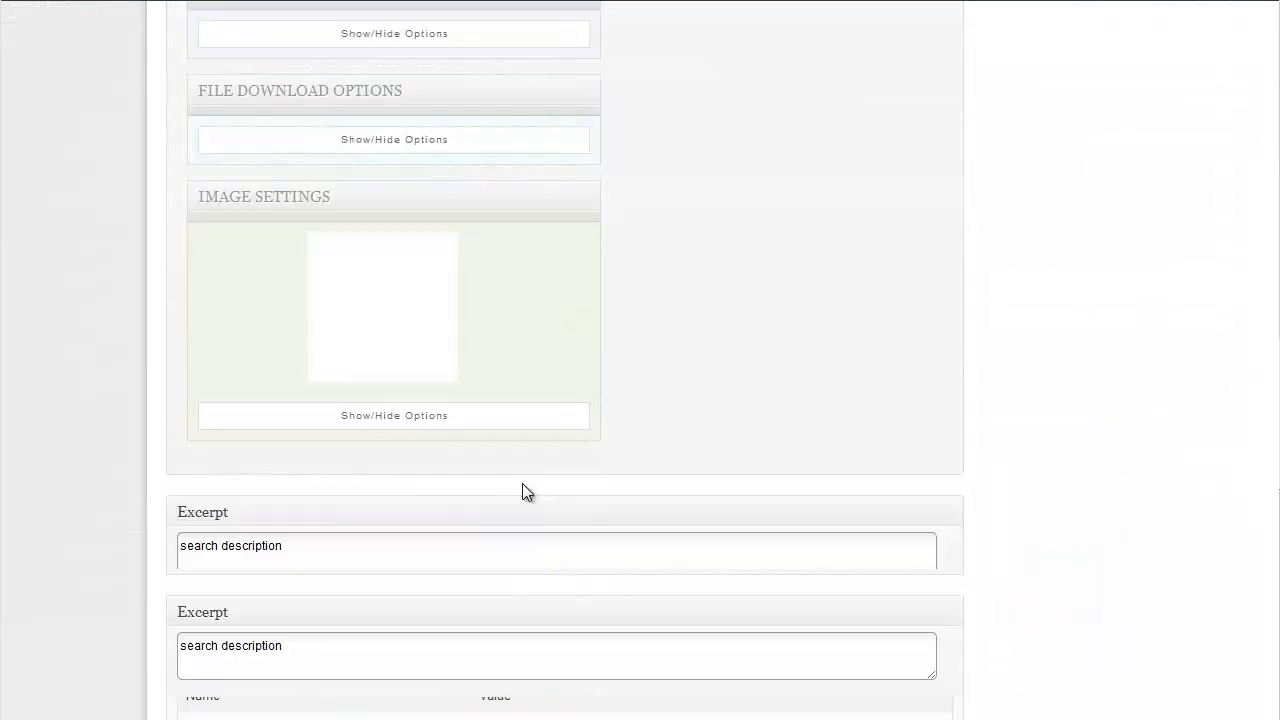
{"action": "scroll", "coordinate": [523, 483], "scroll_direction": "down", "scroll_amount": 8}
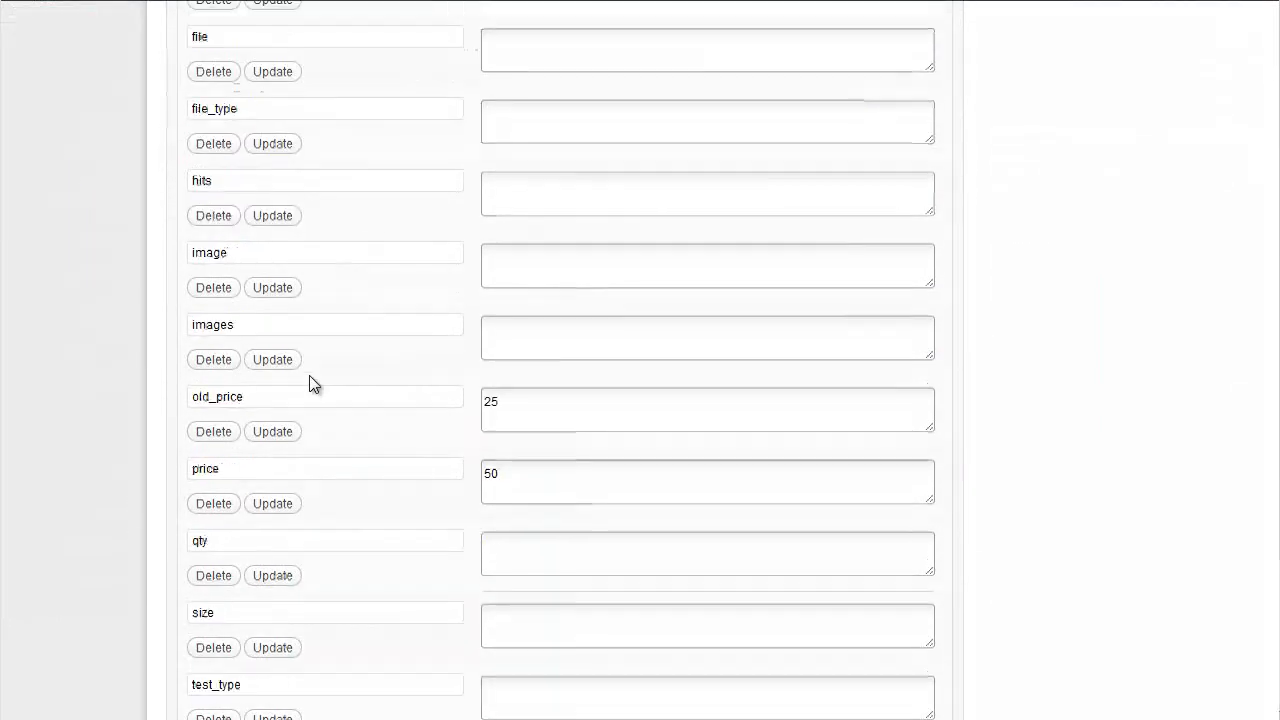
{"action": "scroll", "coordinate": [300, 455], "scroll_direction": "down", "scroll_amount": 3}
{"action": "scroll", "coordinate": [305, 460], "scroll_direction": "up", "scroll_amount": 15}
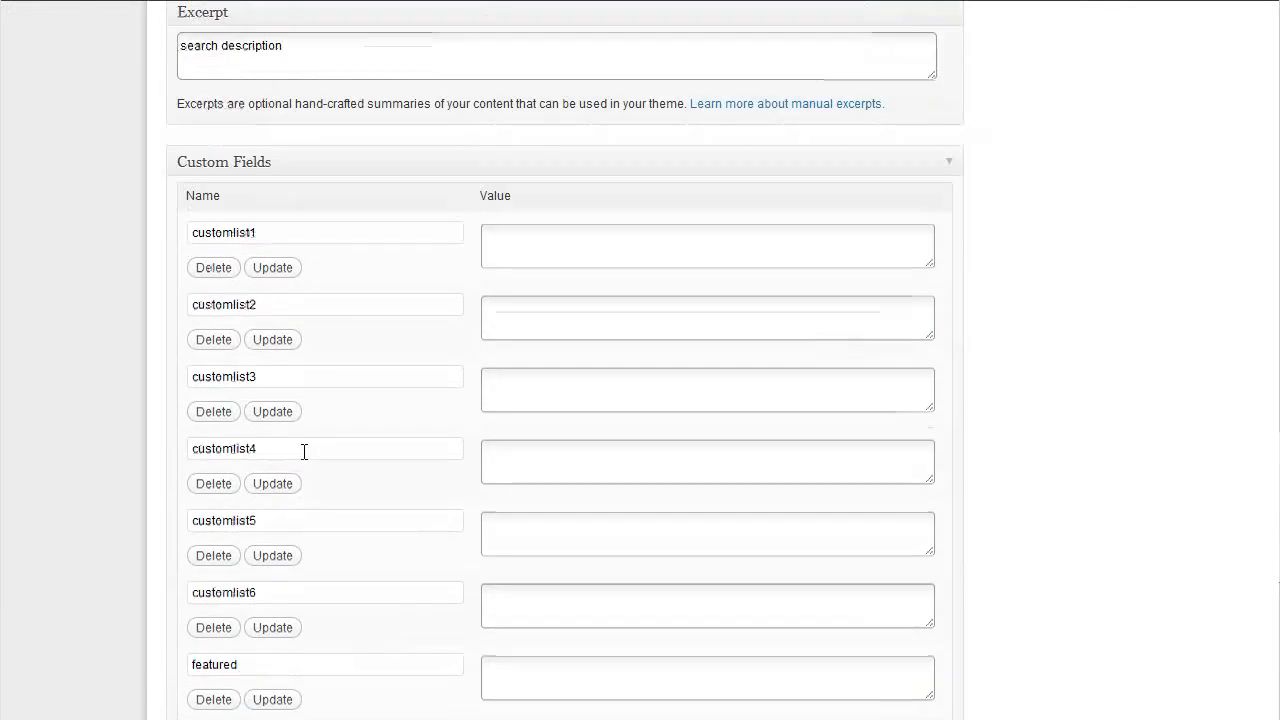
{"action": "scroll", "coordinate": [294, 448], "scroll_direction": "up", "scroll_amount": 12}
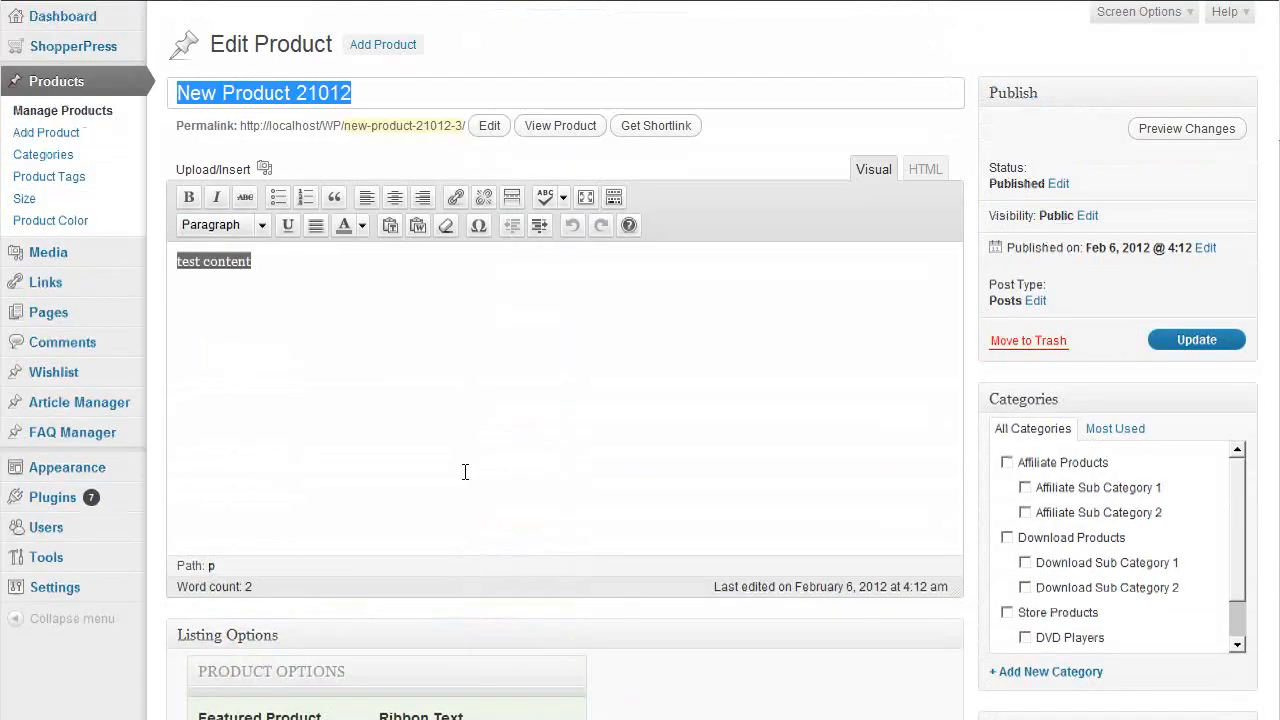